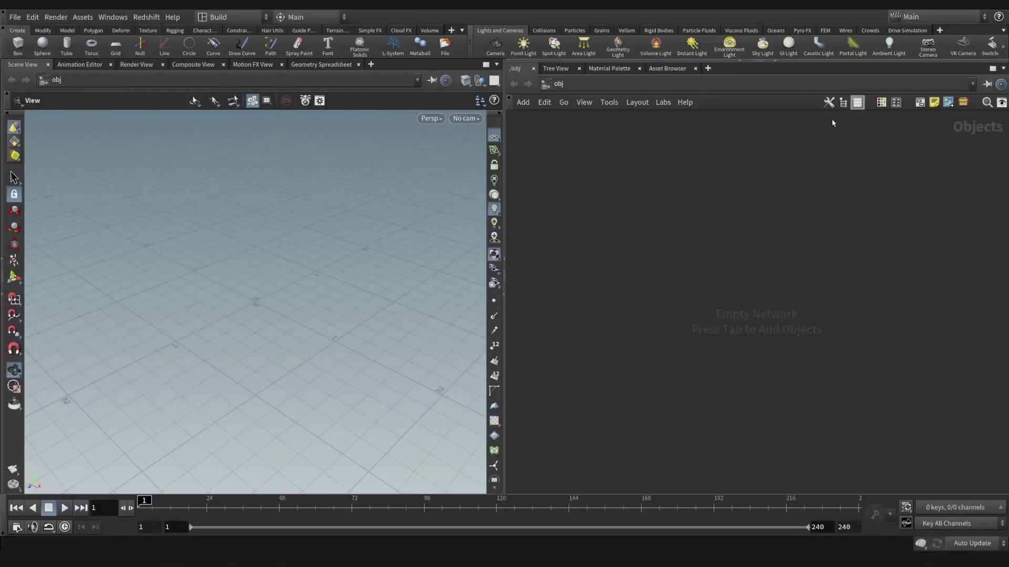
- Add a Geometry object to the object network and go inside it
{"action": "mouse_move", "coordinate": [601, 223]}
{"action": "left_mouse_down"}
{"action": "mouse_move", "coordinate": [655, 334]}
{"action": "mouse_move", "coordinate": [603, 231]}
{"action": "left_mouse_up"}
{"action": "key", "text": "Tab"}
{"action": "type", "text": "ge"}
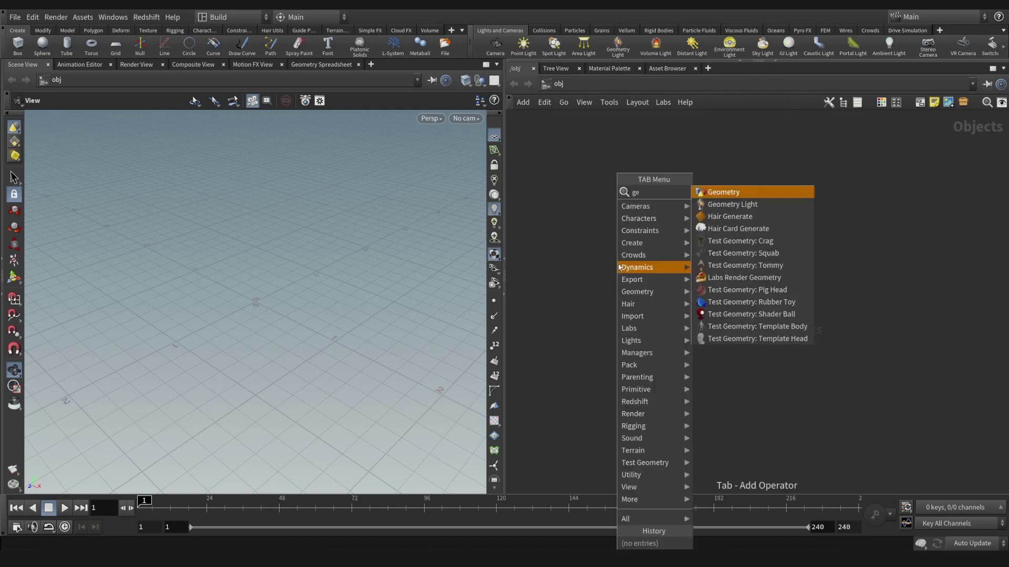
{"action": "left_click", "coordinate": [706, 194]}
{"action": "left_click", "coordinate": [614, 265]}
{"action": "double_click", "coordinate": [618, 264]}
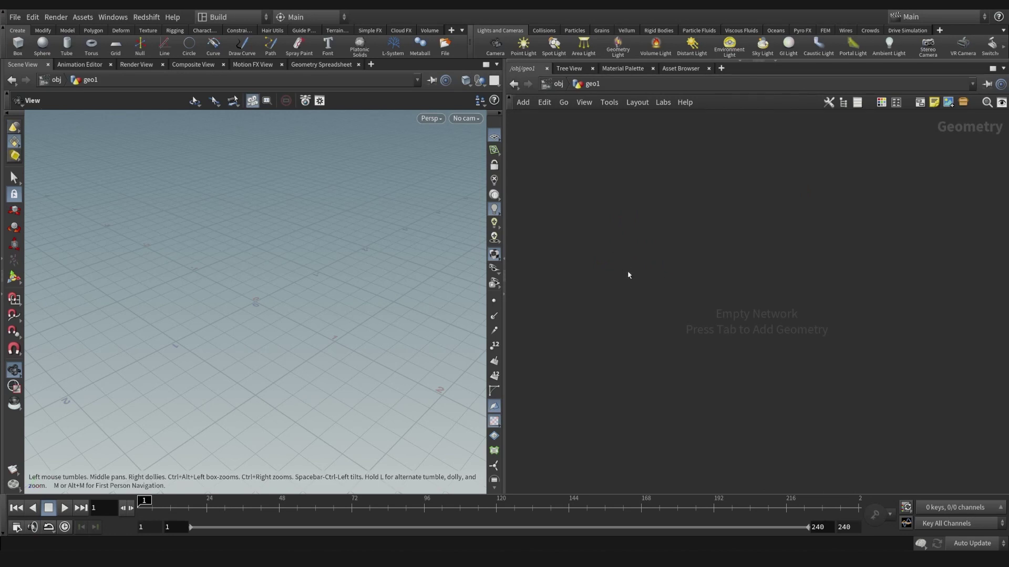
- Add the Pyro Configure Billowy Smoke setup to the empty geometry network
{"action": "key", "text": "Tab"}
{"action": "type", "text": "p"}
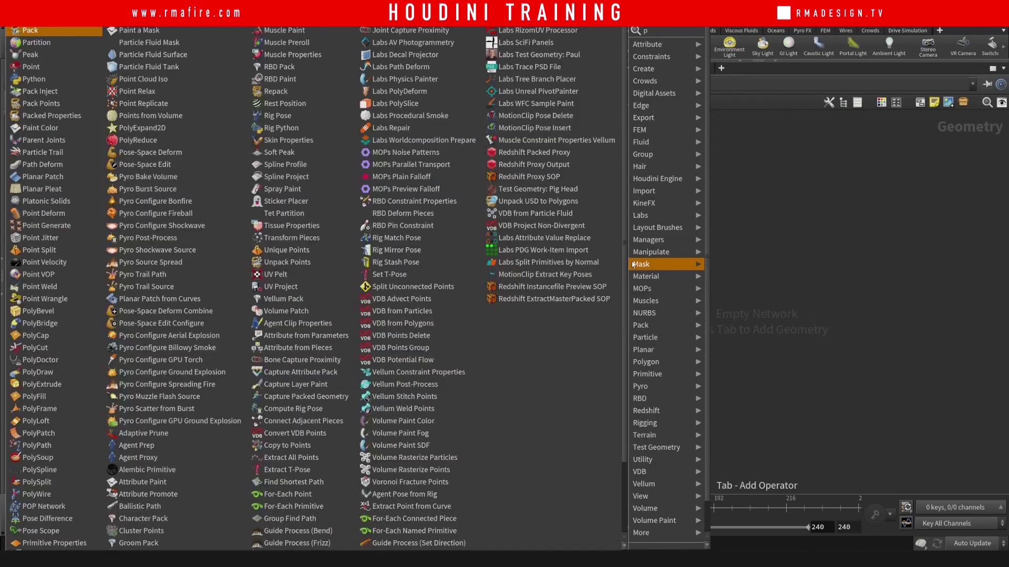
{"action": "type", "text": "yrocob"}
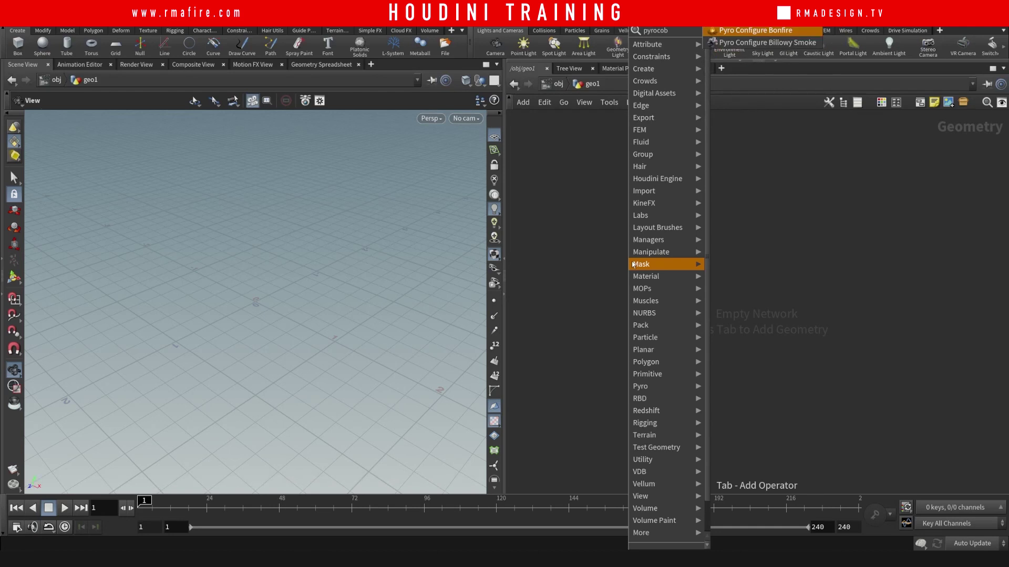
{"action": "key", "text": "Return"}
{"action": "left_click", "coordinate": [634, 202]}
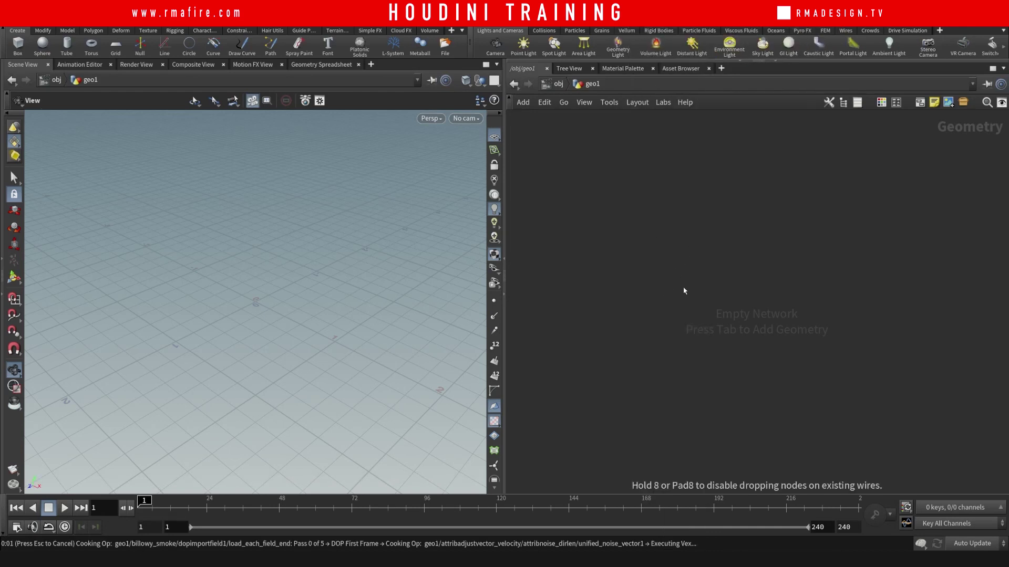
- Frame the smoke in the viewport, play the simulation and stop it at frame 13
{"action": "right_click_drag", "start_coordinate": [309, 235], "coordinate": [268, 320]}
{"action": "left_click_drag", "start_coordinate": [268, 320], "coordinate": [286, 294]}
{"action": "left_click", "coordinate": [66, 508]}
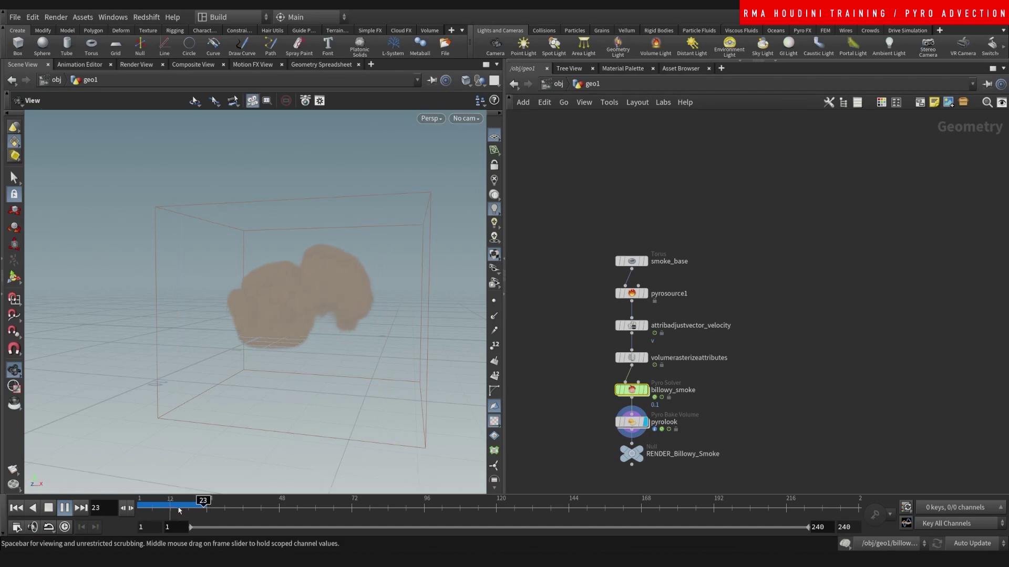
{"action": "left_click", "coordinate": [174, 507]}
- Switch to File Explorer, create a folder named PYROADVECTION inside HDNI_free, open it and copy its path
{"action": "key", "text": "alt+Tab"}
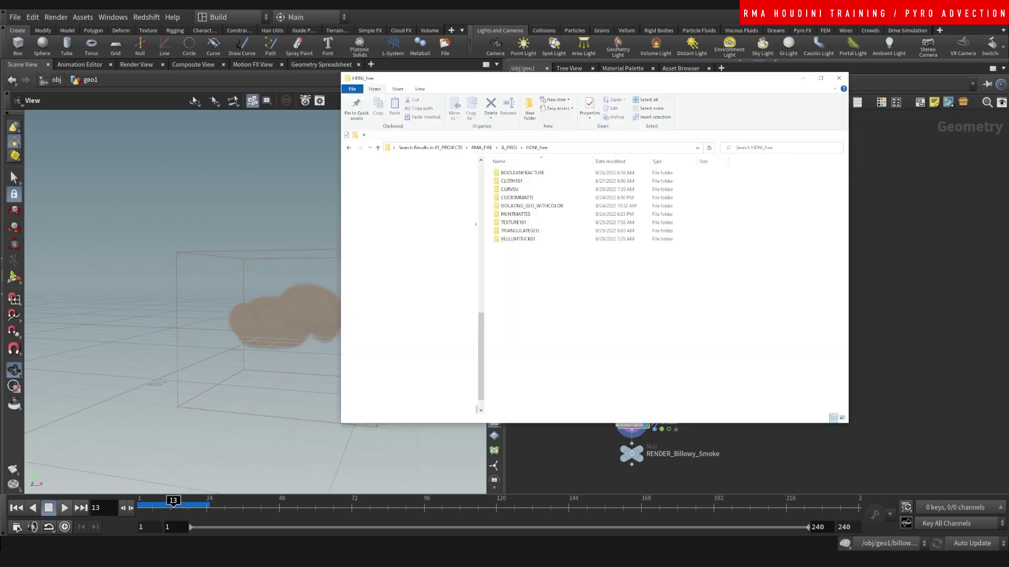
{"action": "right_click", "coordinate": [539, 288]}
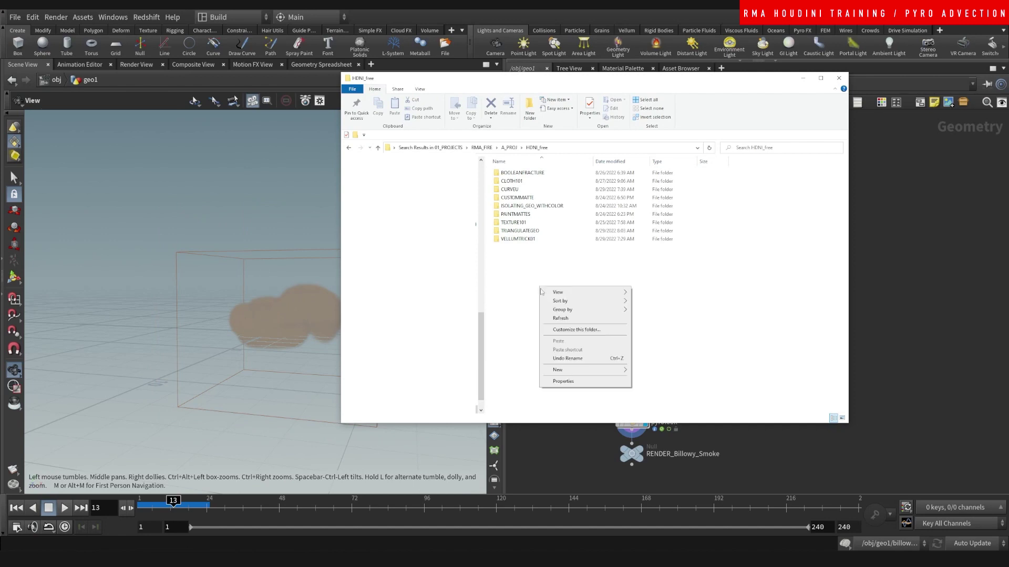
{"action": "left_click", "coordinate": [668, 372]}
{"action": "right_click", "coordinate": [611, 319]}
{"action": "mouse_move", "coordinate": [661, 401]}
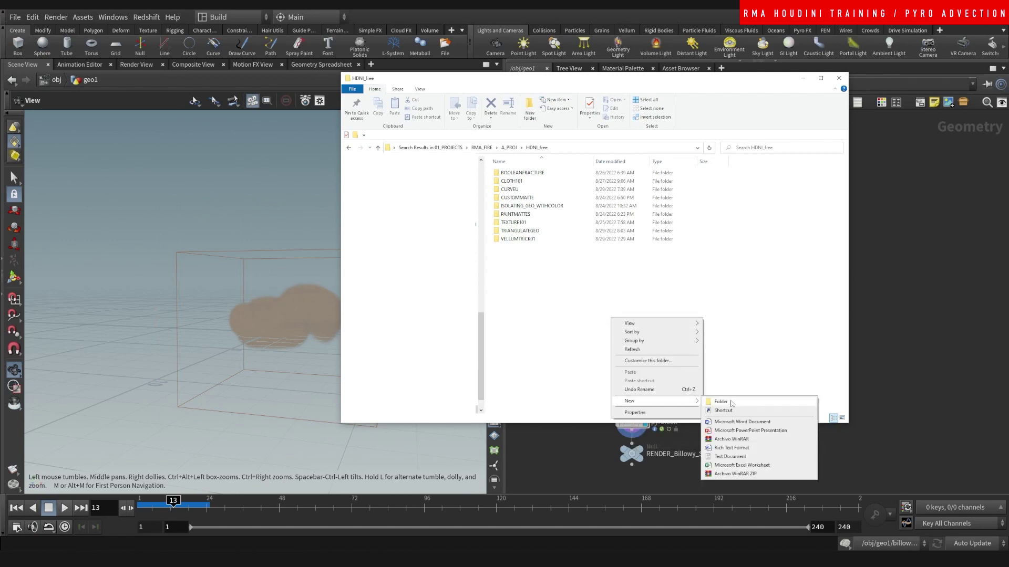
{"action": "left_click", "coordinate": [730, 403]}
{"action": "type", "text": "P"}
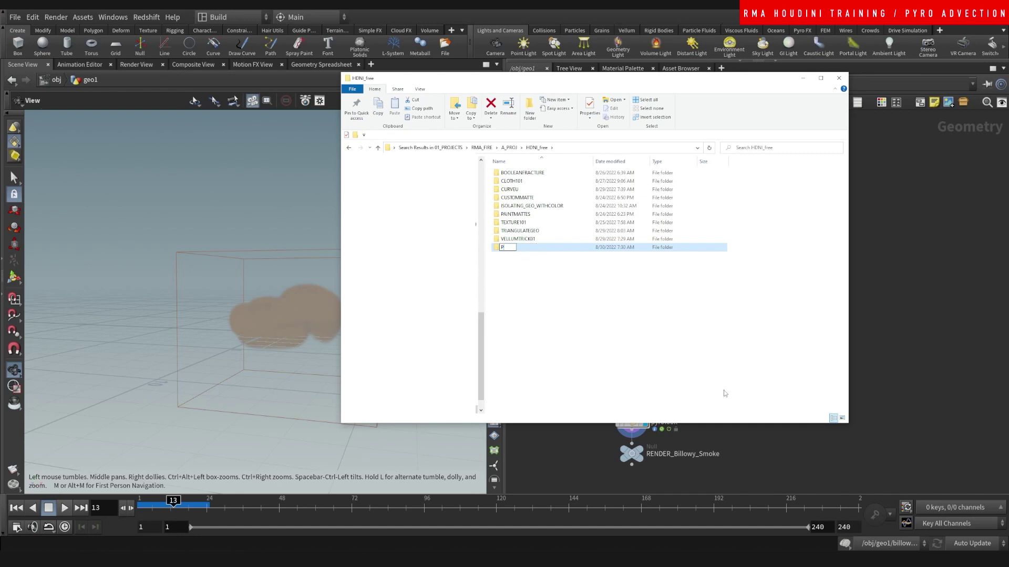
{"action": "type", "text": "YROADVECTION"}
{"action": "key", "text": "Return"}
{"action": "double_click", "coordinate": [583, 247]}
{"action": "left_click", "coordinate": [615, 148]}
- Switch back to Houdini and save the scene as pyroadvection.01 in Z:/01_PROJECTS/RMA_FIRE/A_PROJ/HDNI_free/PYROADVECTION/
{"action": "left_click", "coordinate": [906, 283]}
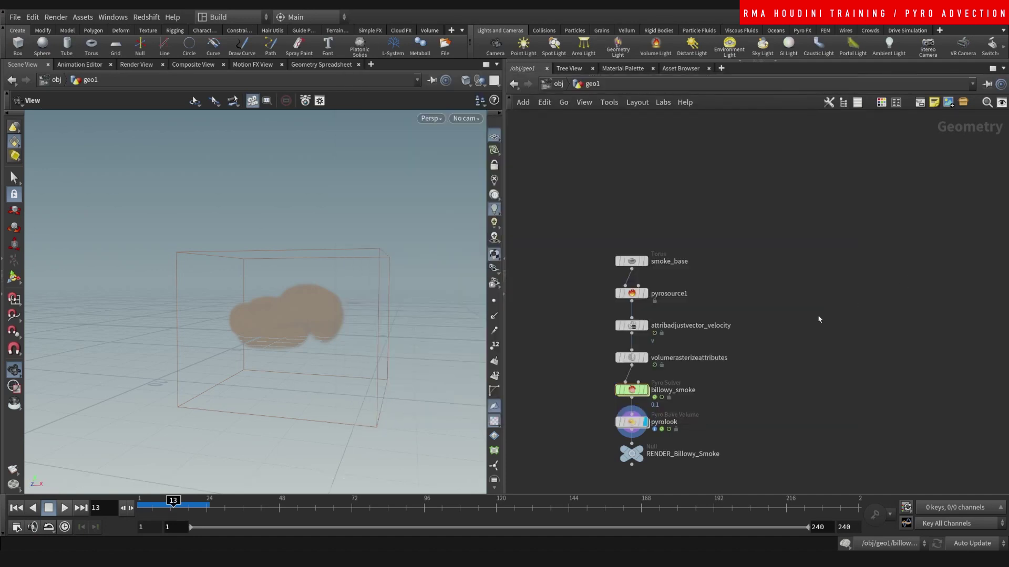
{"action": "key", "text": "ctrl+shift+s"}
{"action": "left_click", "coordinate": [814, 198]}
{"action": "type", "text": "Z:/01_PROJECTS/RMA_FIRE/A_PROJ/HDNI_free/PYROADVECTION/"}
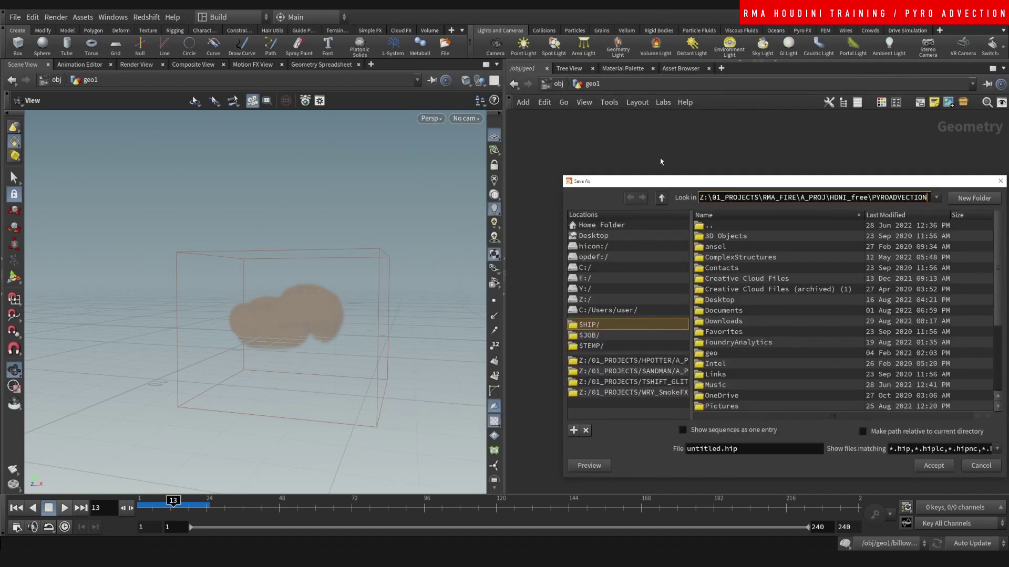
{"action": "key", "text": "Return"}
{"action": "left_click", "coordinate": [733, 452]}
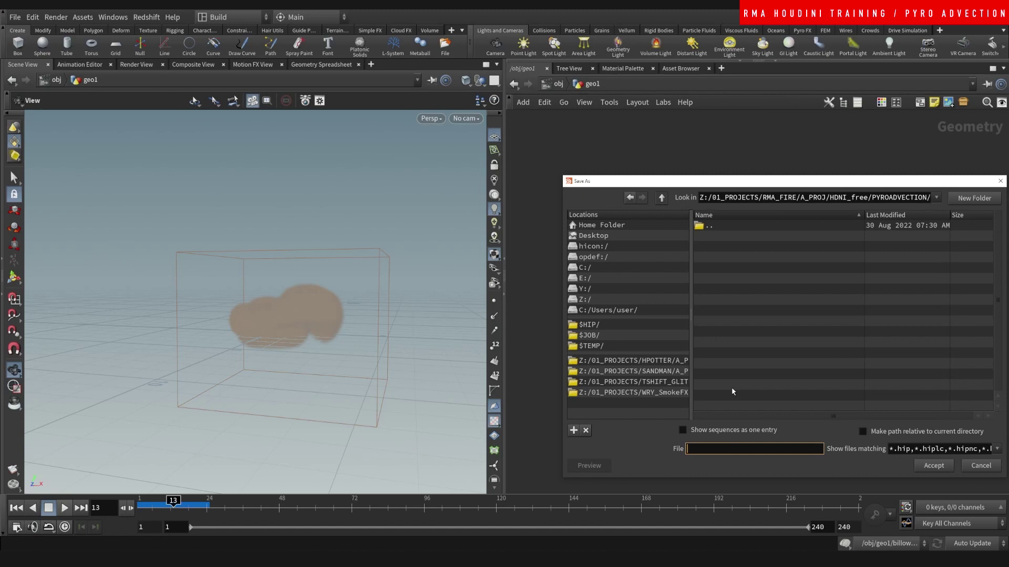
{"action": "type", "text": "pyroadvection.01"}
{"action": "key", "text": "Return"}
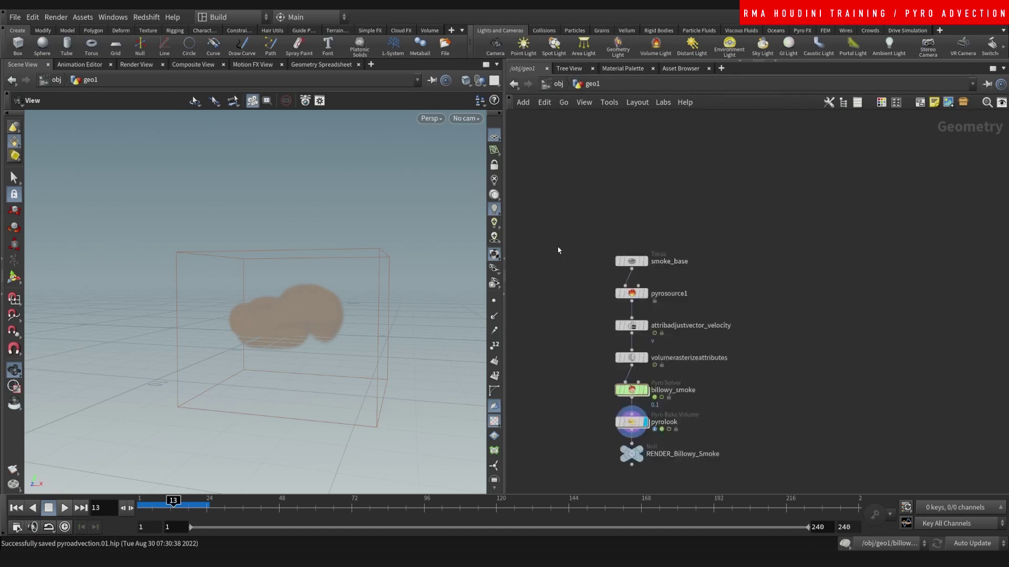
- Change the viewport background's color scheme to dark in the display options
{"action": "right_click_drag", "start_coordinate": [230, 259], "coordinate": [220, 285]}
{"action": "middle_click_drag", "start_coordinate": [278, 272], "coordinate": [255, 331]}
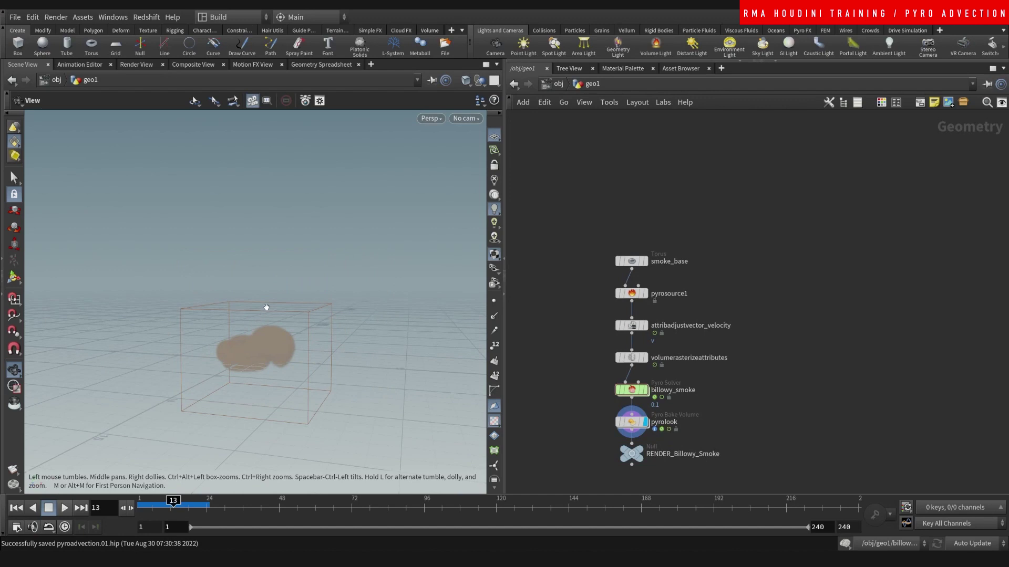
{"action": "key", "text": "d"}
{"action": "left_click", "coordinate": [335, 192]}
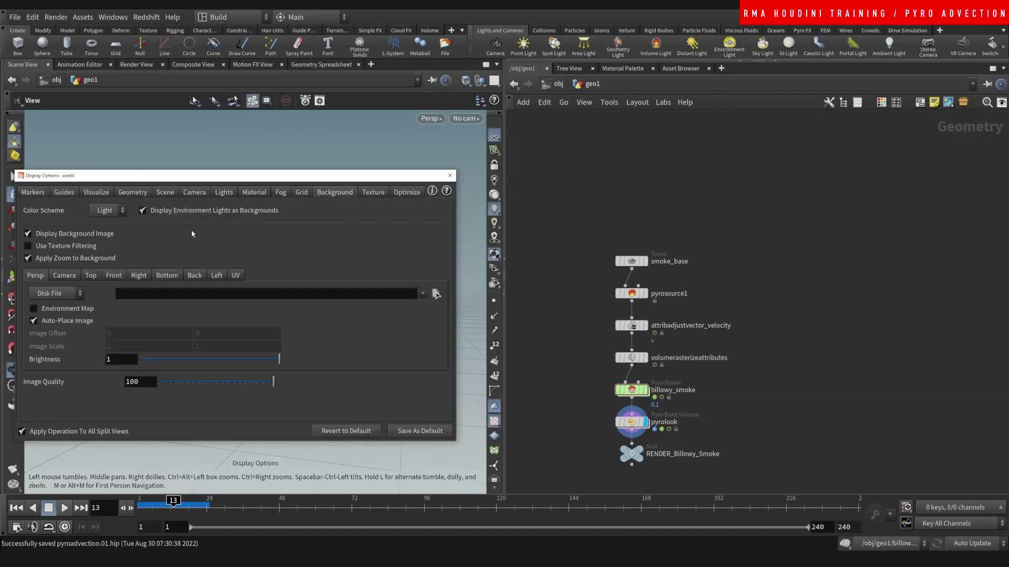
{"action": "left_click", "coordinate": [107, 211]}
{"action": "left_click", "coordinate": [105, 222]}
{"action": "left_click", "coordinate": [450, 175]}
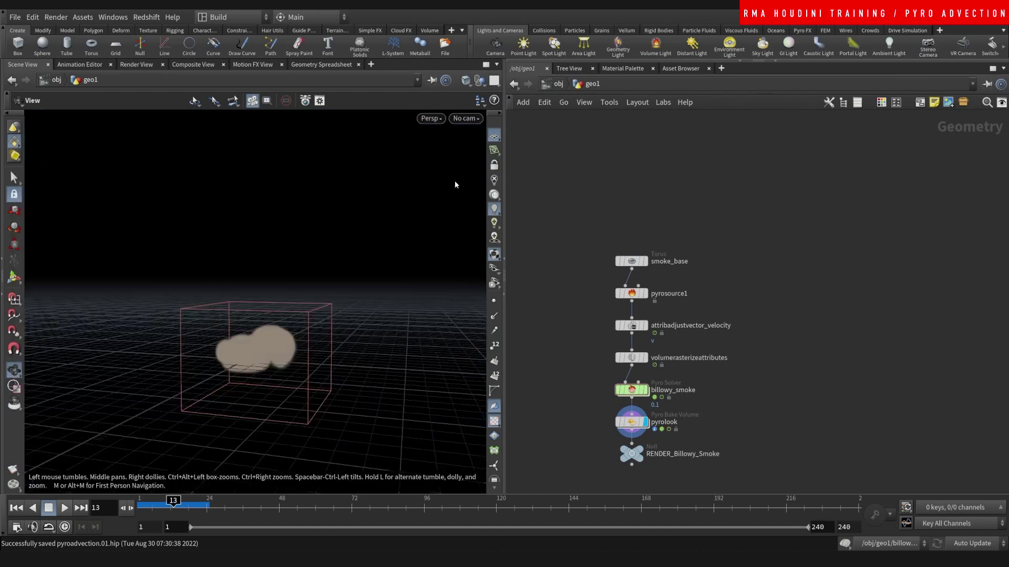
- Replay the smoke simulation from frame 1 and stop at frame 32
{"action": "left_click_drag", "start_coordinate": [338, 336], "coordinate": [278, 357]}
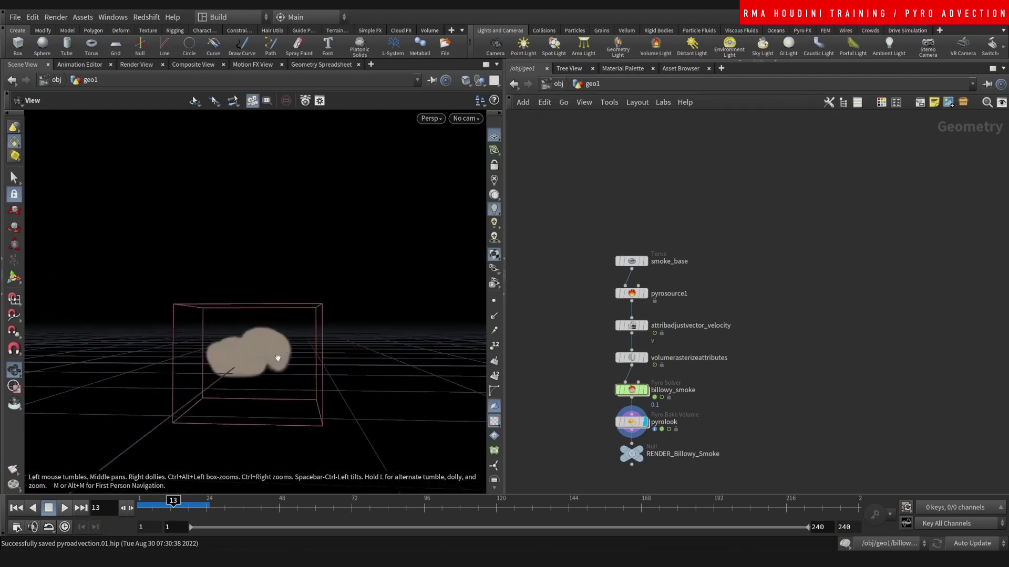
{"action": "left_click_drag", "start_coordinate": [175, 508], "coordinate": [138, 507]}
{"action": "left_click", "coordinate": [65, 509]}
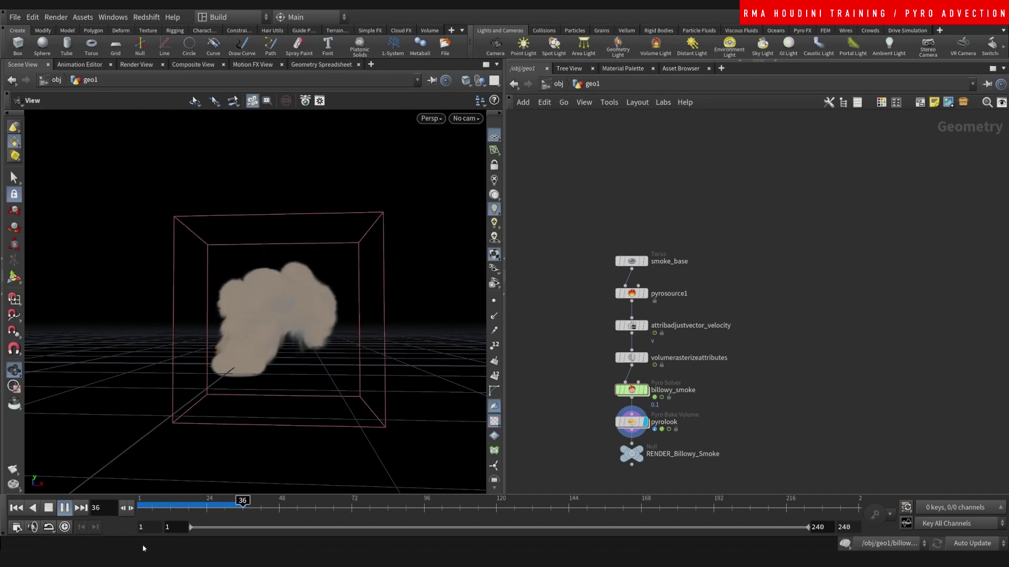
{"action": "left_click_drag", "start_coordinate": [209, 511], "coordinate": [231, 501]}
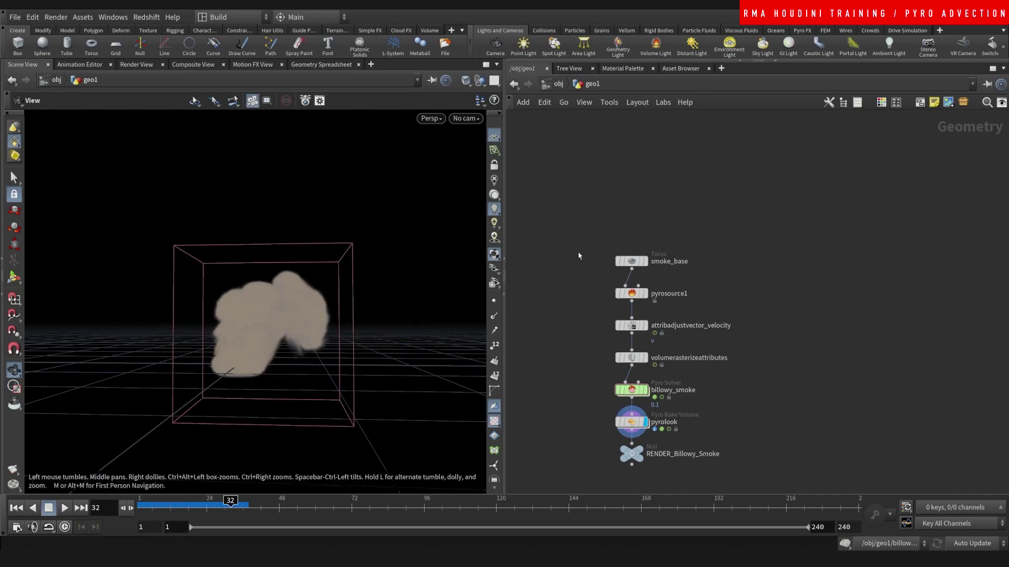
- Go up to the object level and try adding a Light to illuminate the smoke
{"action": "key", "text": "u"}
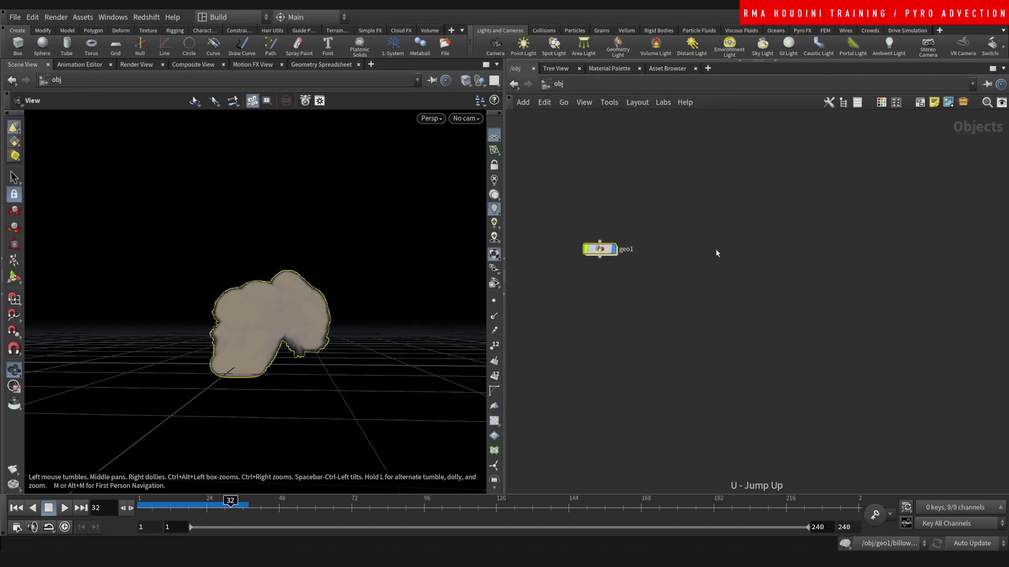
{"action": "key", "text": "Tab"}
{"action": "type", "text": "light"}
{"action": "key", "text": "Return"}
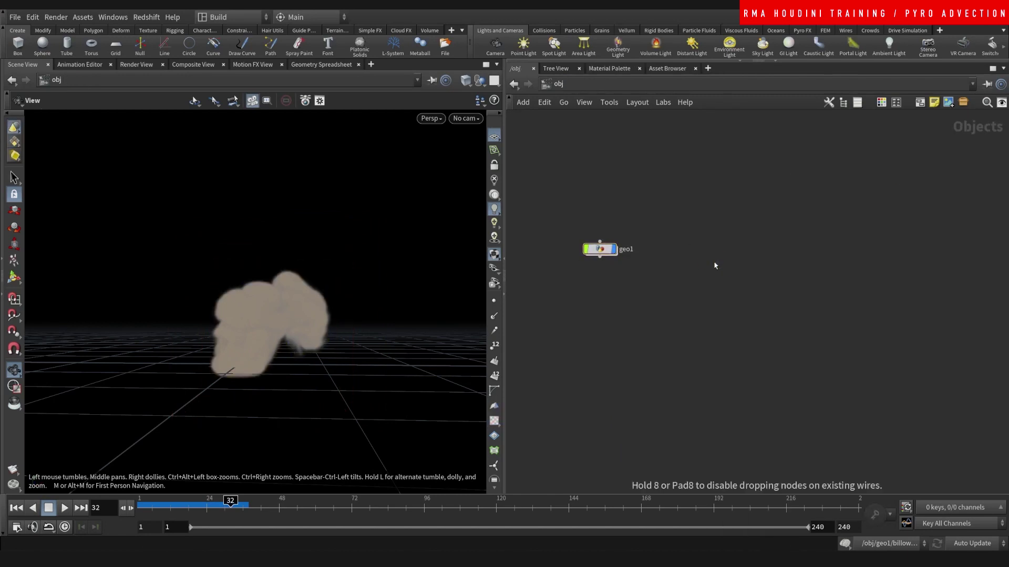
{"action": "left_click", "coordinate": [714, 263]}
{"action": "left_click_drag", "start_coordinate": [318, 426], "coordinate": [249, 310]}
{"action": "key", "text": "Return"}
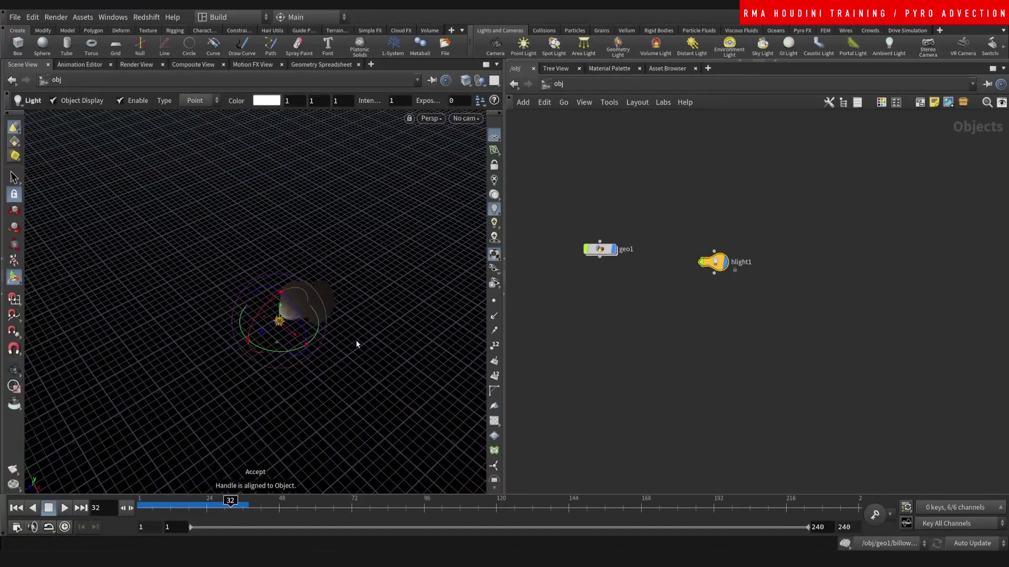
- Check the lit smoke from several angles, delete the light and go back inside geo1
{"action": "middle_click_drag", "start_coordinate": [383, 310], "coordinate": [355, 277]}
{"action": "mouse_move", "coordinate": [356, 277]}
{"action": "left_mouse_down", "text": "alt"}
{"action": "mouse_move", "coordinate": [300, 297]}
{"action": "mouse_move", "coordinate": [371, 266]}
{"action": "left_mouse_up", "text": "alt"}
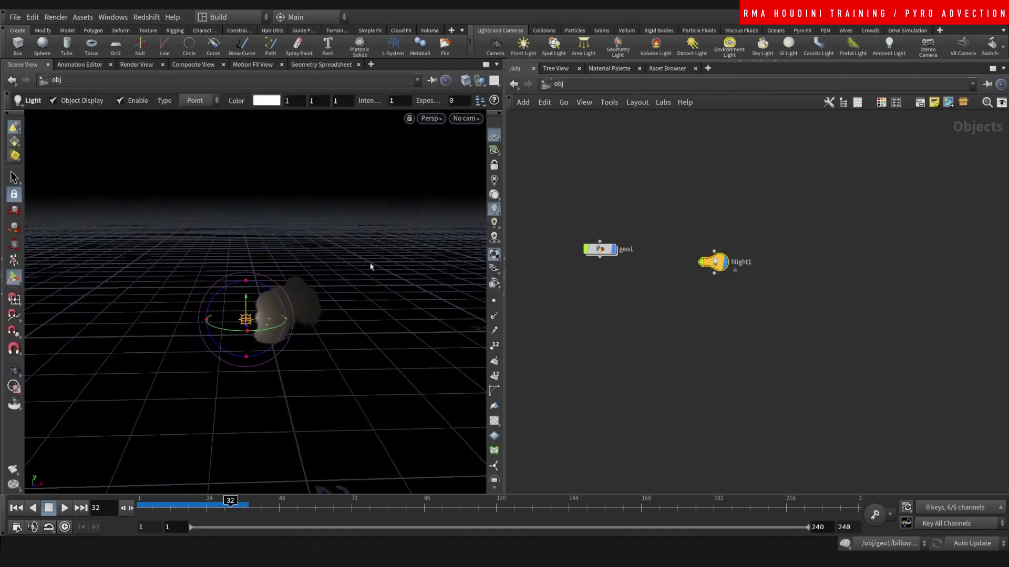
{"action": "middle_click_drag", "start_coordinate": [371, 266], "coordinate": [415, 274]}
{"action": "left_click_drag", "start_coordinate": [414, 274], "coordinate": [399, 257], "text": "alt"}
{"action": "middle_click_drag", "start_coordinate": [399, 257], "coordinate": [356, 270]}
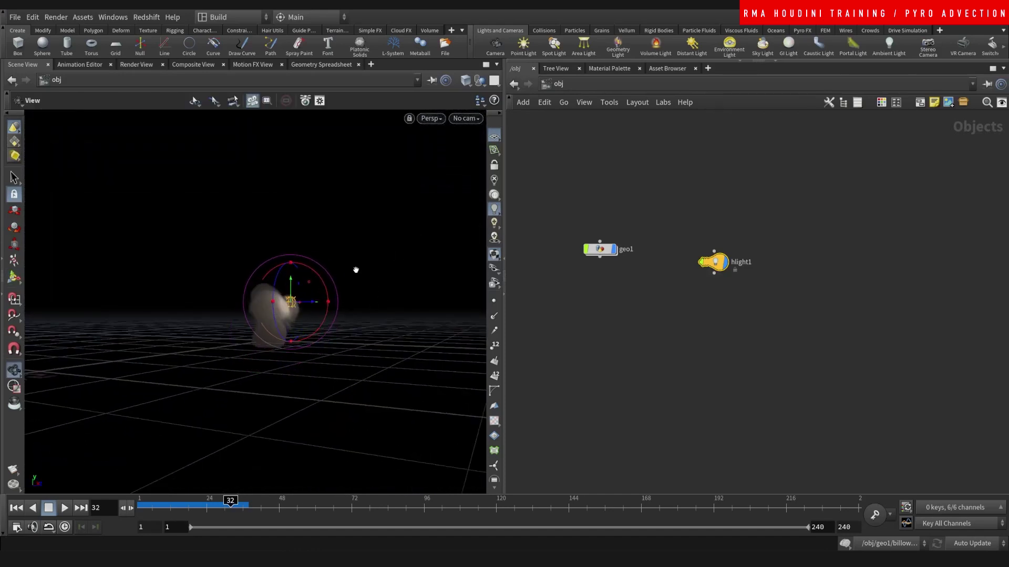
{"action": "left_click_drag", "start_coordinate": [356, 270], "coordinate": [387, 251], "text": "alt"}
{"action": "left_click_drag", "start_coordinate": [307, 323], "coordinate": [338, 293]}
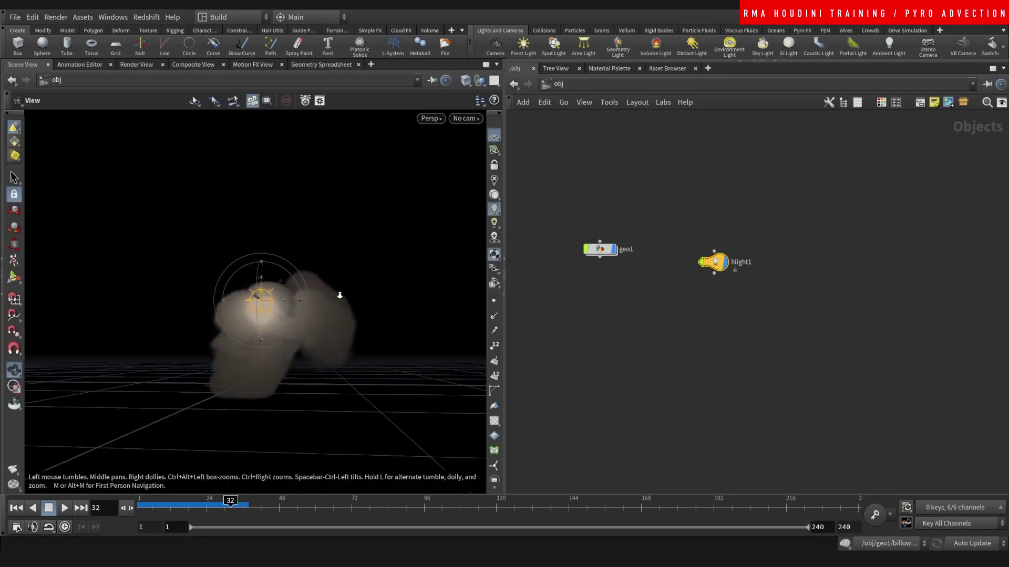
{"action": "key", "text": "Return"}
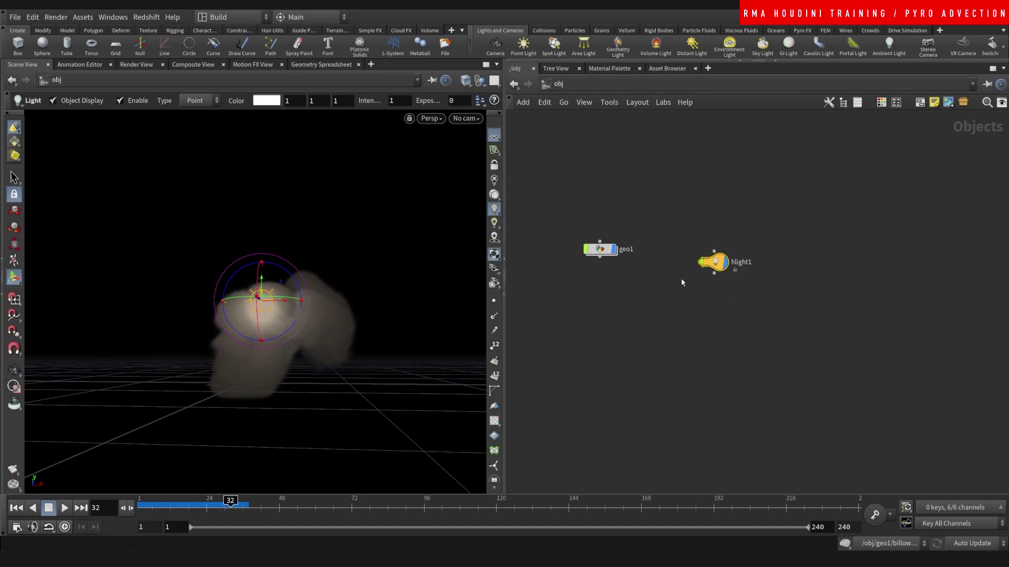
{"action": "key", "text": "Delete"}
{"action": "double_click", "coordinate": [600, 249]}
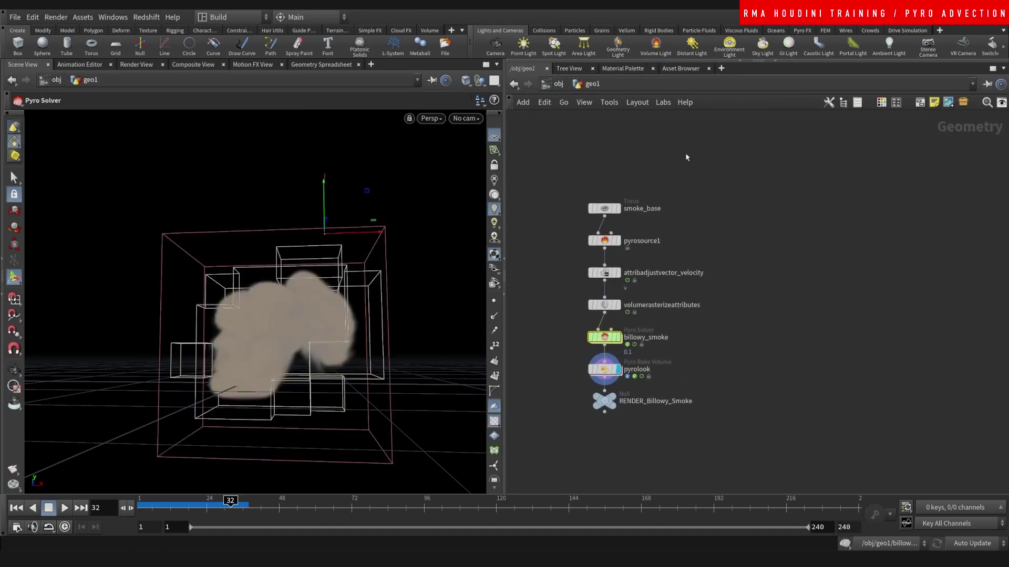
- Space smoke_base and pyrosource1 out above the rest of the node chain, displaying each node's output in turn
{"action": "left_click_drag", "start_coordinate": [604, 209], "coordinate": [591, 177]}
{"action": "left_click", "coordinate": [602, 191]}
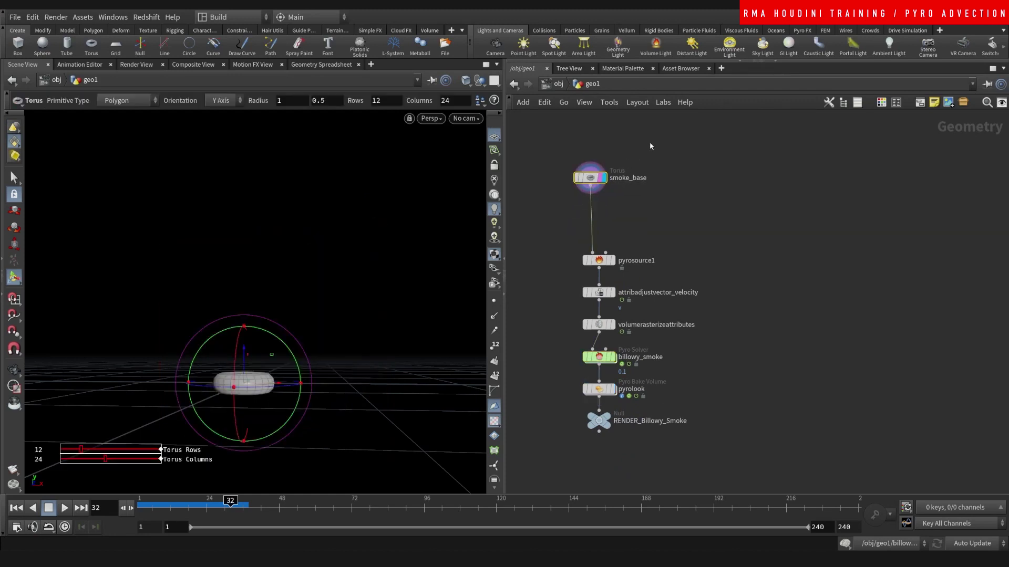
{"action": "left_click_drag", "start_coordinate": [606, 254], "coordinate": [596, 212]}
{"action": "left_click", "coordinate": [603, 219]}
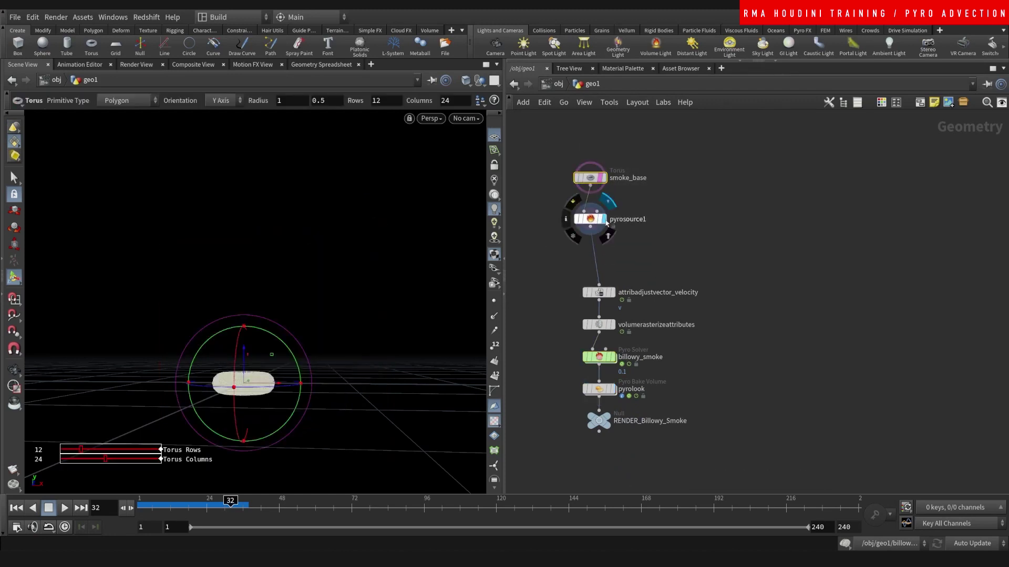
- Show the parameters of pyrosource1 and examine its scattered source points in the viewport
{"action": "left_click", "coordinate": [646, 219]}
{"action": "key", "text": "p"}
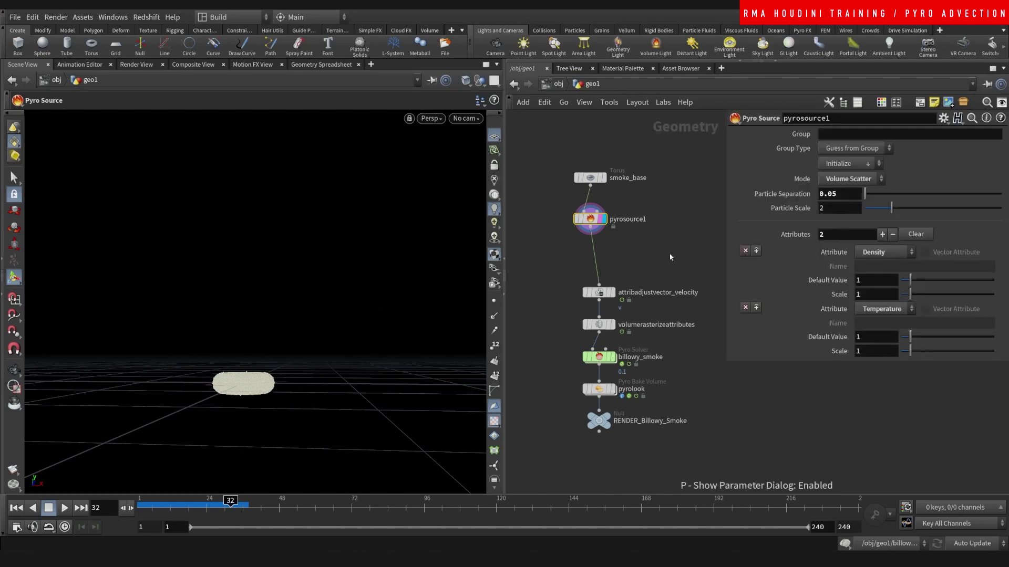
{"action": "middle_click_drag", "start_coordinate": [716, 213], "coordinate": [700, 199]}
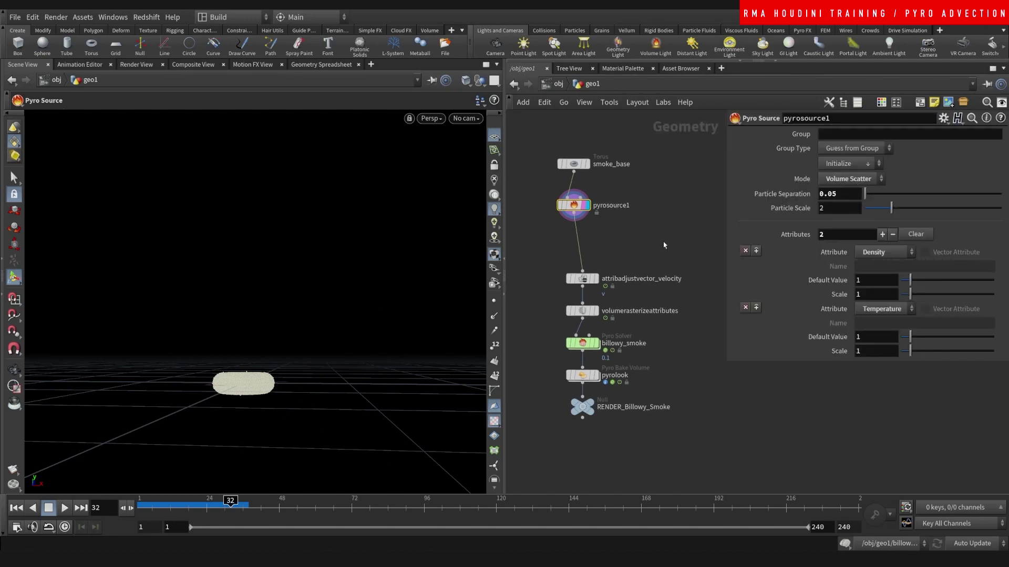
{"action": "left_click_drag", "start_coordinate": [574, 205], "coordinate": [574, 208]}
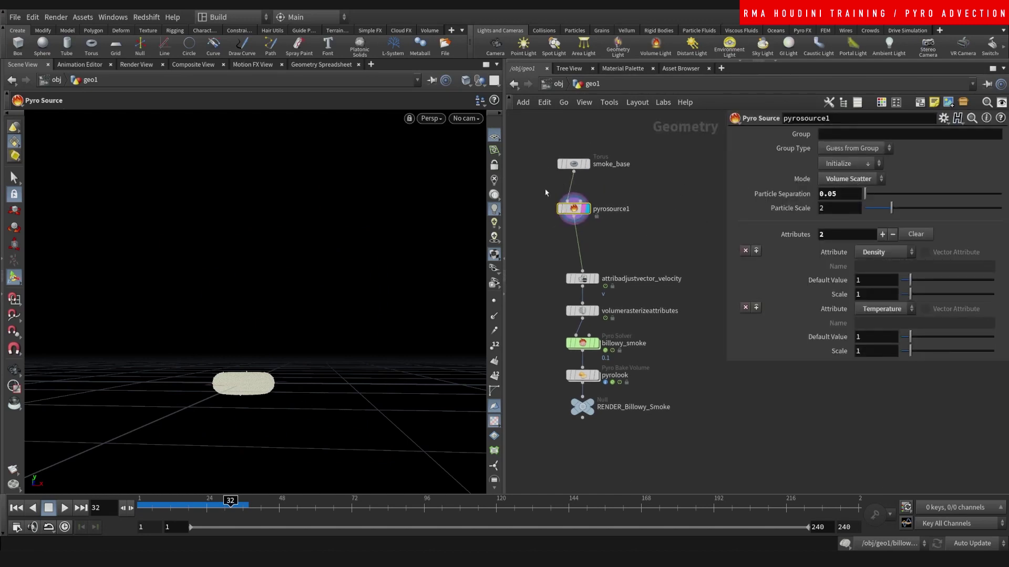
{"action": "key", "text": "Escape"}
{"action": "left_click_drag", "start_coordinate": [286, 346], "coordinate": [229, 394]}
{"action": "right_click_drag", "start_coordinate": [229, 394], "coordinate": [216, 408]}
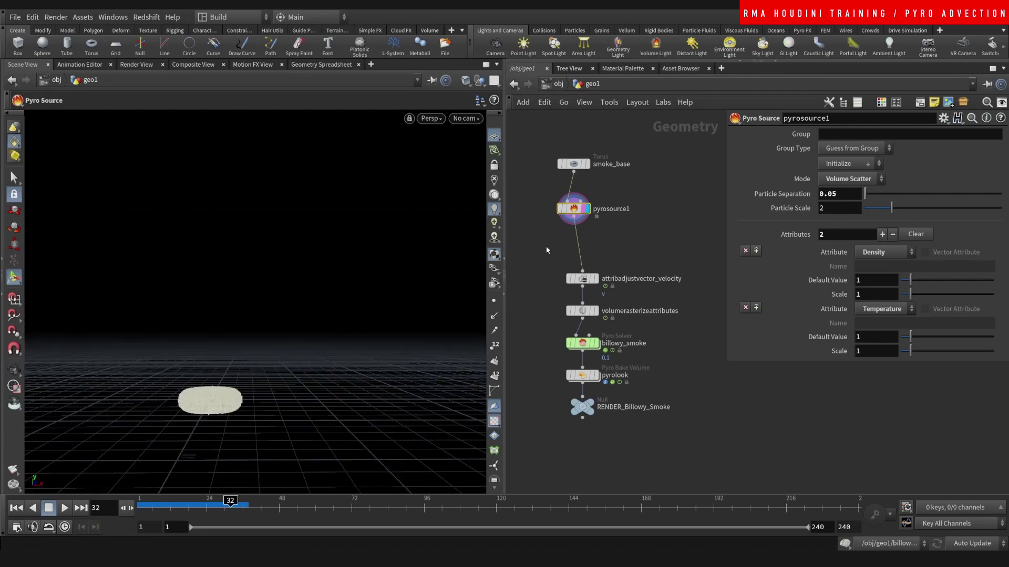
- Move attribadjustvector_velocity up just below pyrosource1 and display its output
{"action": "middle_click_drag", "start_coordinate": [625, 213], "coordinate": [627, 190]}
{"action": "left_click_drag", "start_coordinate": [585, 256], "coordinate": [576, 217]}
{"action": "left_click", "coordinate": [593, 230]}
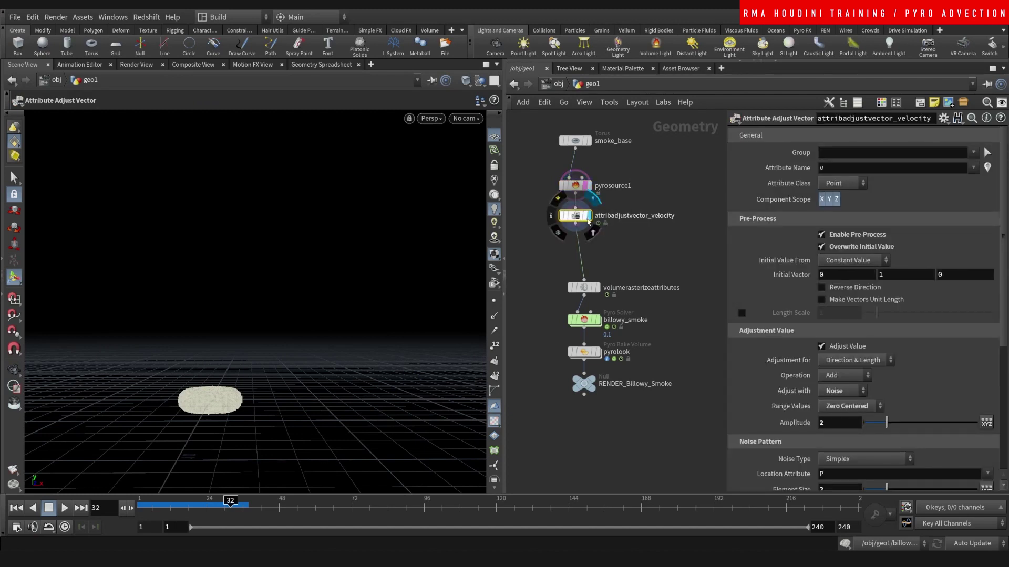
- Review the settings of attribadjustvector_velocity, and move volumerasterizeattributes directly beneath it with its output displayed
{"action": "left_click", "coordinate": [593, 232]}
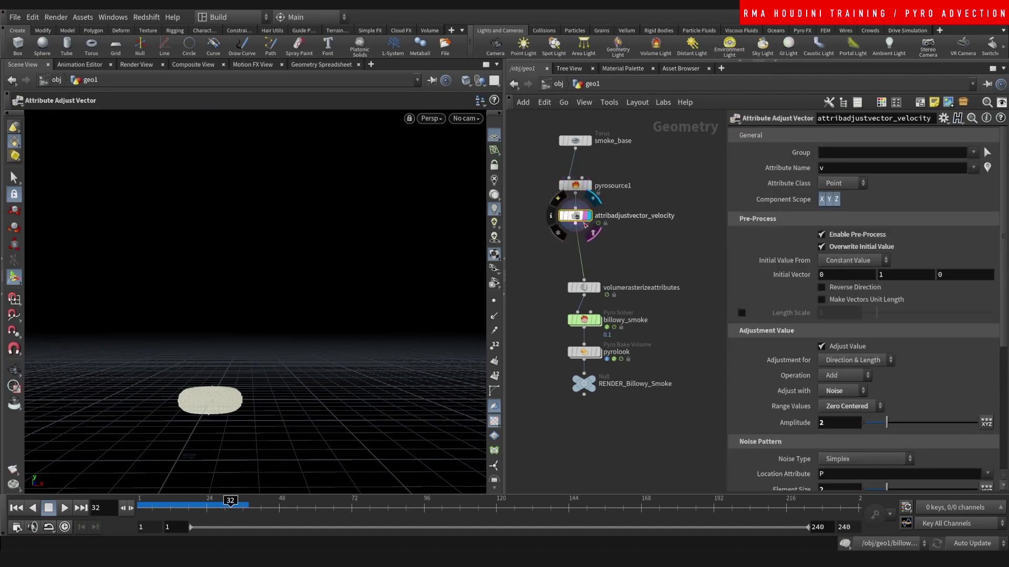
{"action": "scroll", "coordinate": [925, 278], "scroll_direction": "down", "scroll_amount": 3}
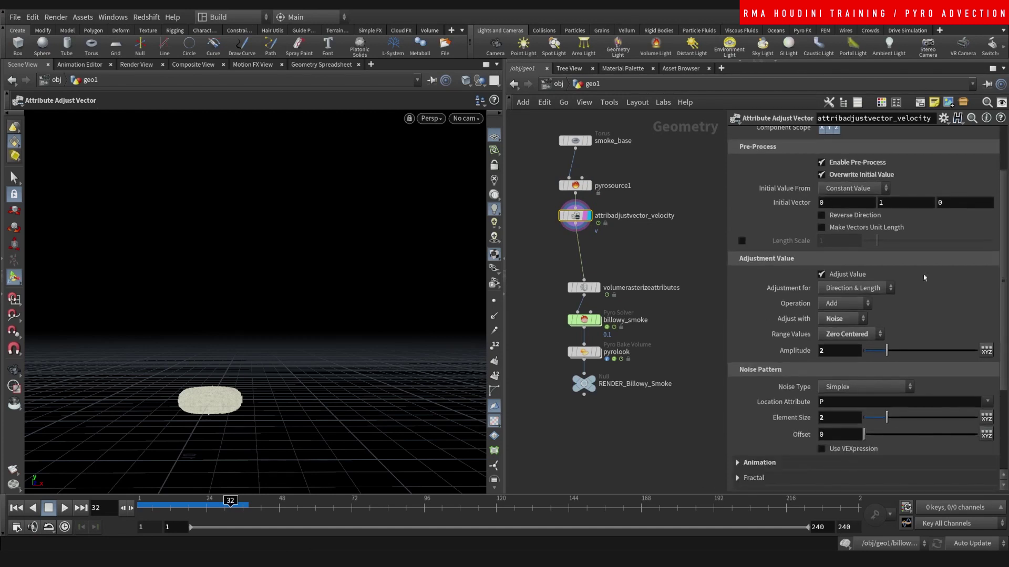
{"action": "left_click_drag", "start_coordinate": [587, 291], "coordinate": [578, 252]}
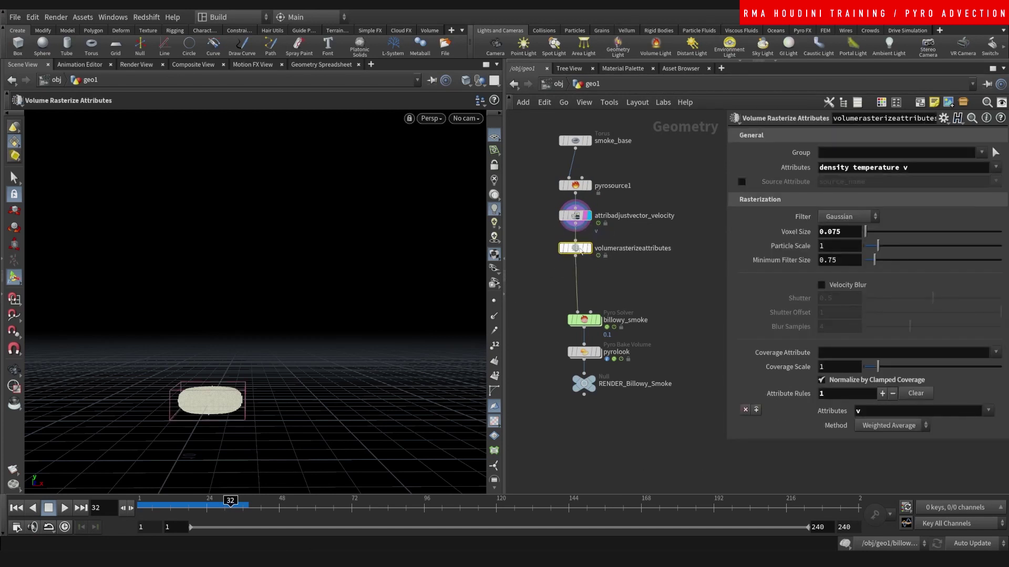
{"action": "left_click", "coordinate": [592, 232]}
{"action": "left_click", "coordinate": [593, 265]}
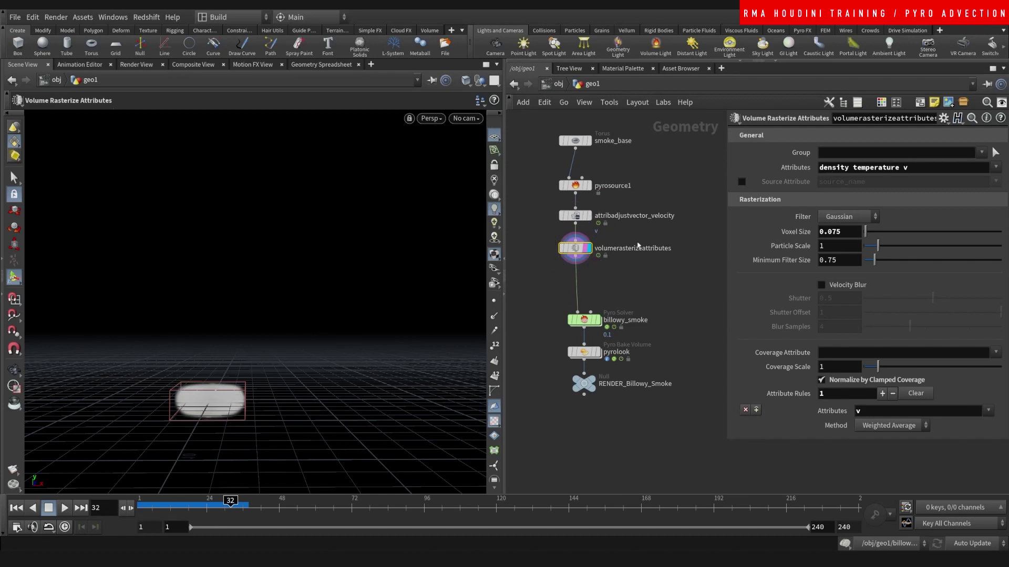
- Move billowy_smoke up directly below volumerasterizeattributes and display its simulated smoke
{"action": "left_click_drag", "start_coordinate": [602, 318], "coordinate": [521, 320]}
{"action": "left_click", "coordinate": [591, 266]}
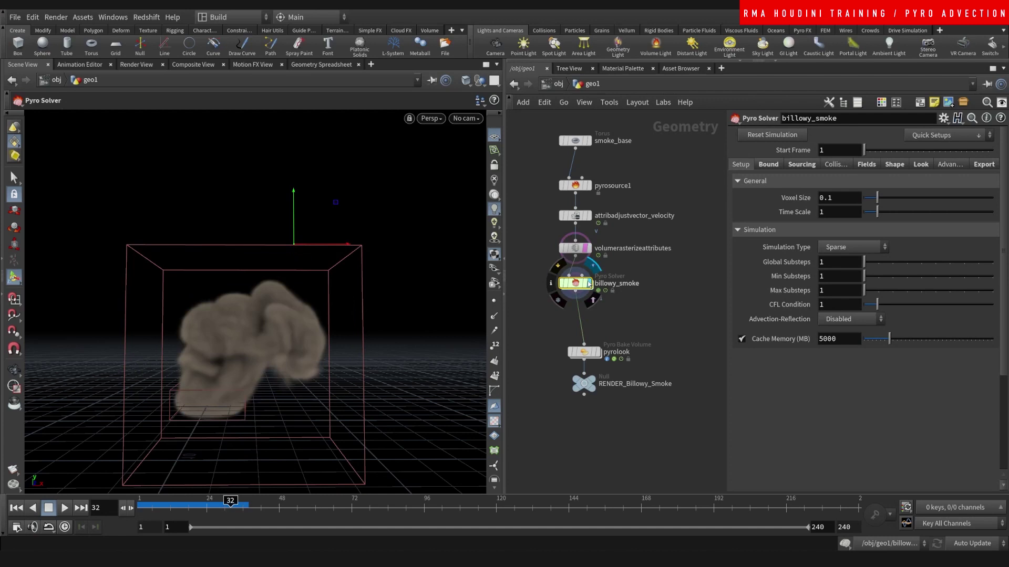
{"action": "left_click", "coordinate": [590, 299]}
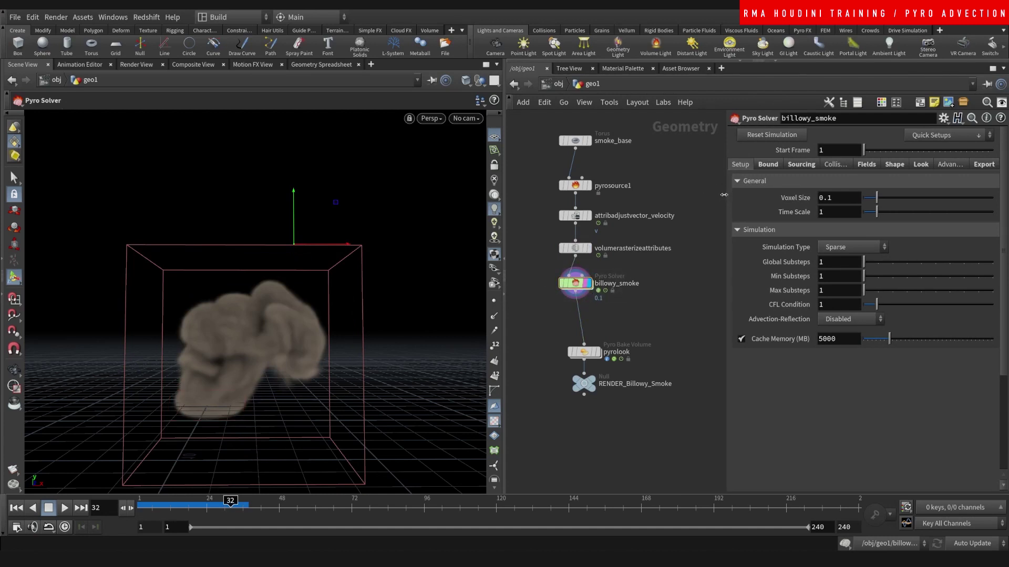
- Widen the parameter area and examine billowy_smoke's Fields and Shape settings along with its smoke in the viewport
{"action": "left_click_drag", "start_coordinate": [723, 195], "coordinate": [701, 196]}
{"action": "left_click", "coordinate": [845, 164]}
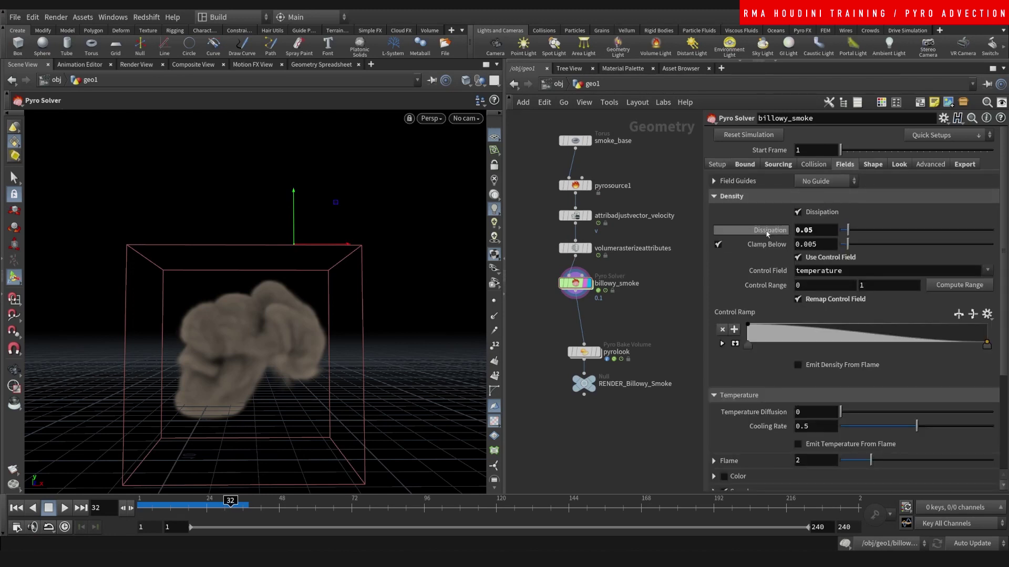
{"action": "left_click", "coordinate": [872, 165]}
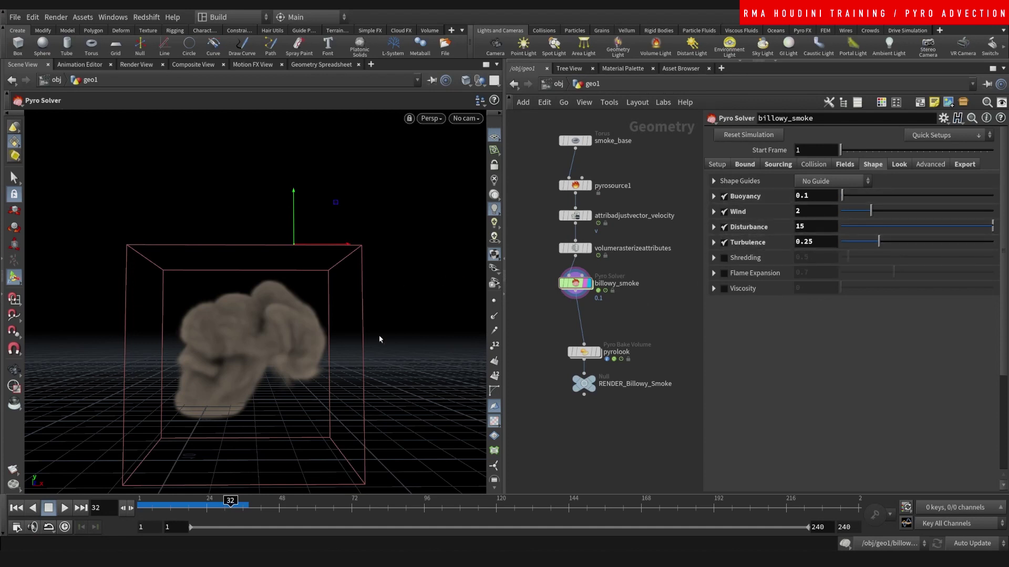
{"action": "key", "text": "Escape"}
{"action": "left_click_drag", "start_coordinate": [257, 295], "coordinate": [310, 326]}
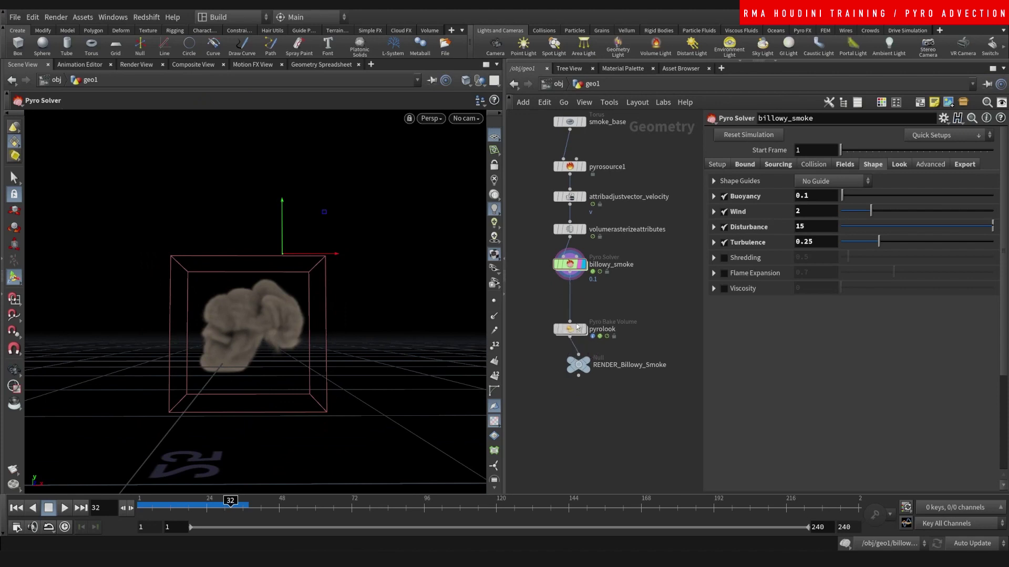
- Move pyrolook up directly below billowy_smoke, display its output and set its smoke Density Scale to 0.1
{"action": "left_click_drag", "start_coordinate": [589, 335], "coordinate": [580, 305]}
{"action": "left_click", "coordinate": [582, 302]}
{"action": "left_click", "coordinate": [578, 303]}
{"action": "left_click_drag", "start_coordinate": [646, 288], "coordinate": [518, 336]}
{"action": "left_click_drag", "start_coordinate": [856, 233], "coordinate": [842, 234]}
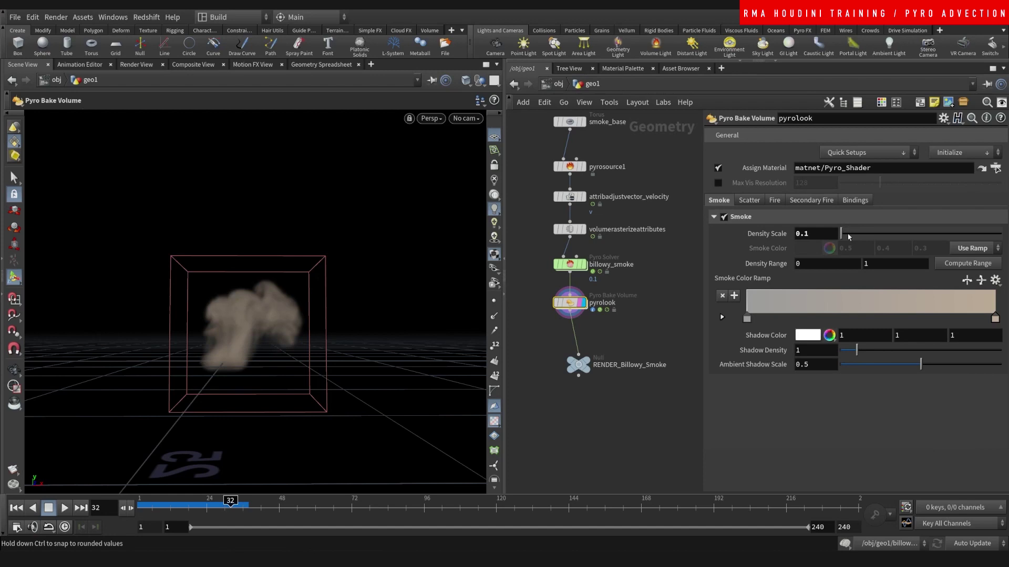
{"action": "type", "text": "pyro"}
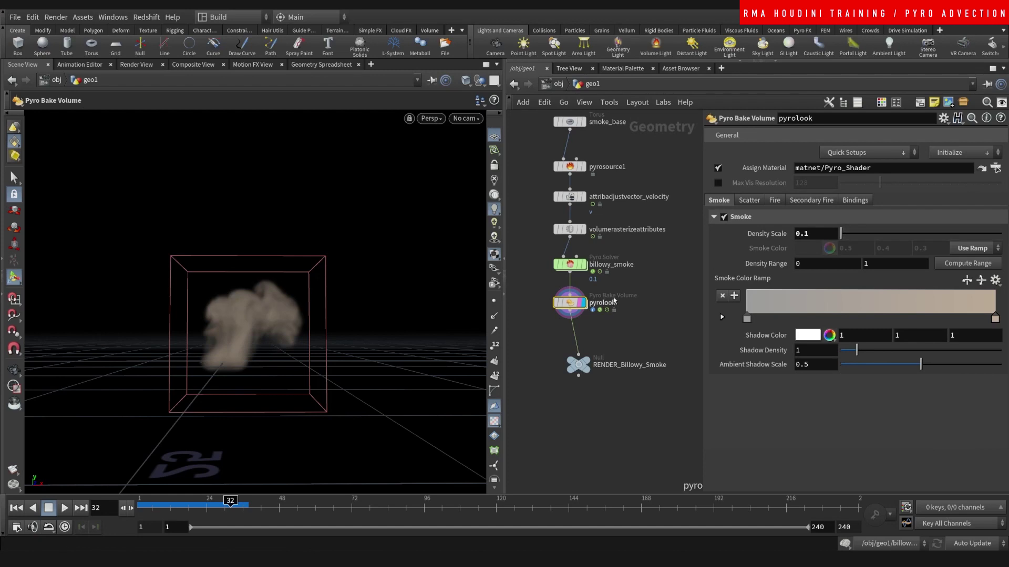
- Move the RENDER_Billowy_Smoke null off to the side below pyrolook and rename it OUT_pyro
{"action": "middle_click_drag", "start_coordinate": [614, 310], "coordinate": [604, 267]}
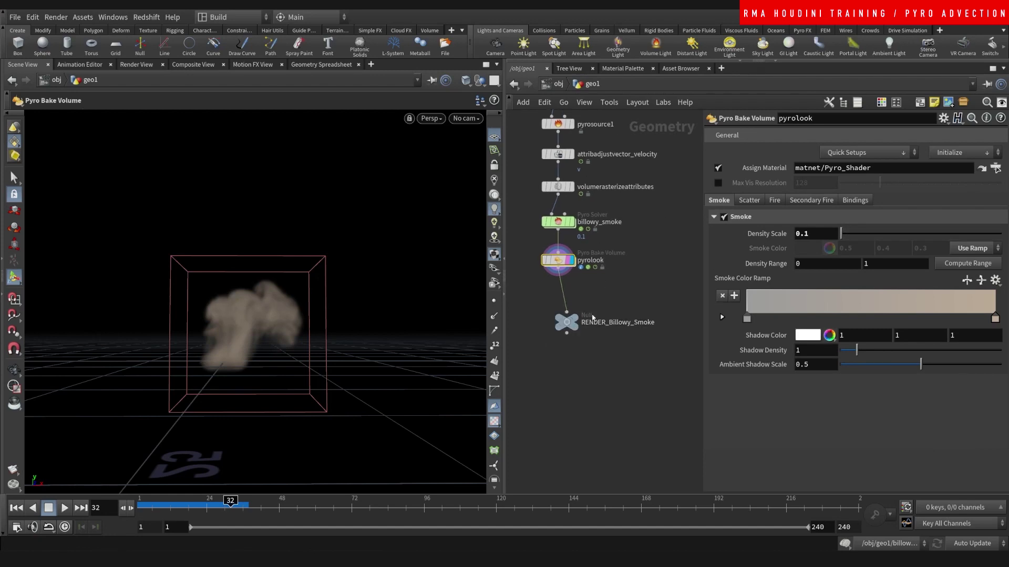
{"action": "left_click_drag", "start_coordinate": [573, 321], "coordinate": [643, 294]}
{"action": "middle_click_drag", "start_coordinate": [656, 253], "coordinate": [591, 250]}
{"action": "left_click", "coordinate": [619, 293]}
{"action": "left_click_drag", "start_coordinate": [668, 291], "coordinate": [460, 314]}
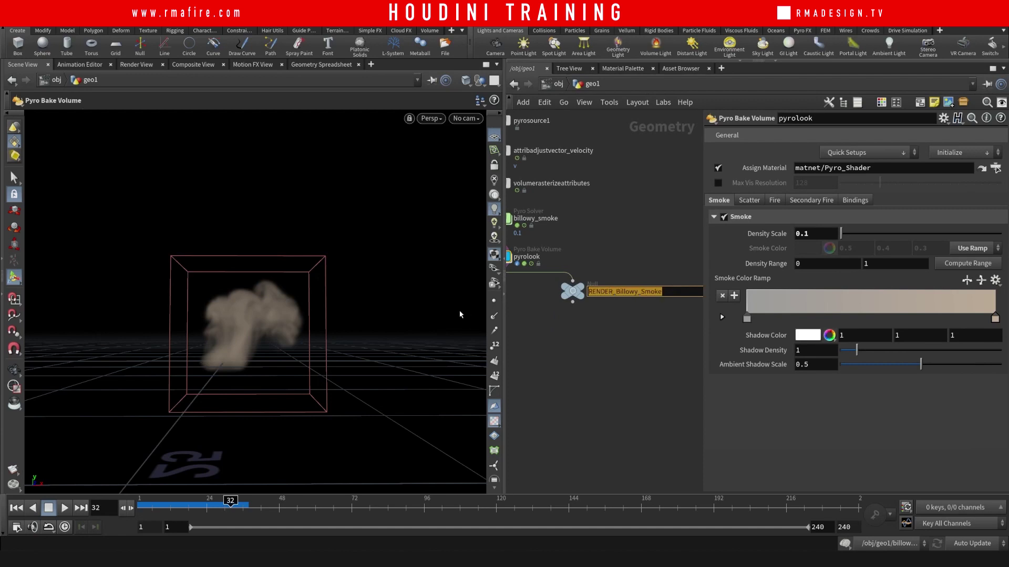
{"action": "key", "text": "Tab"}
{"action": "type", "text": "OUT"}
{"action": "type", "text": "OUT"}
{"action": "type", "text": "_py"}
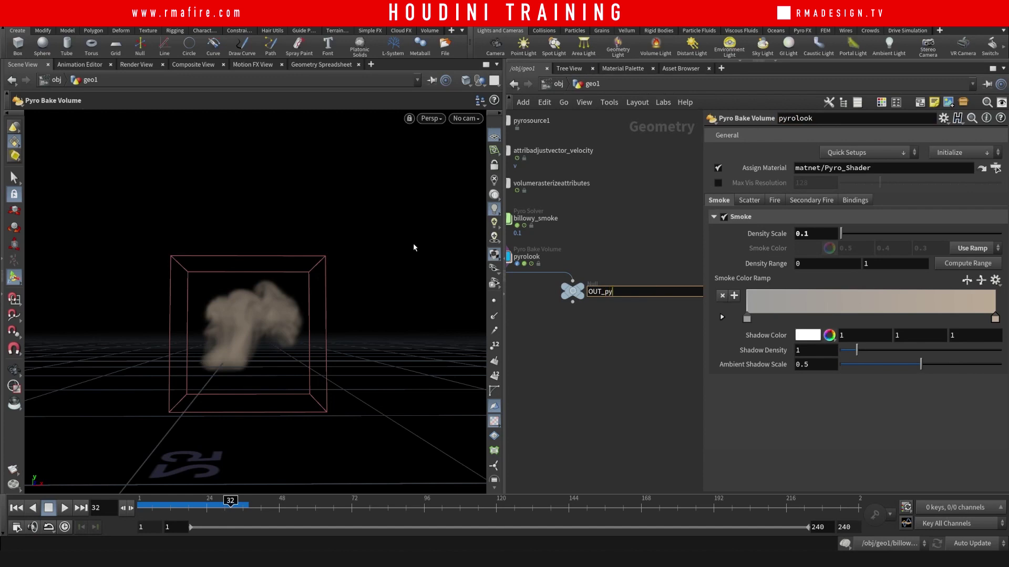
{"action": "type", "text": "ro"}
{"action": "key", "text": "Return"}
- Enlarge the network area, then move smoke_base away to the side of the node chain and display its output
{"action": "left_click_drag", "start_coordinate": [500, 228], "coordinate": [361, 228]}
{"action": "key", "text": "h"}
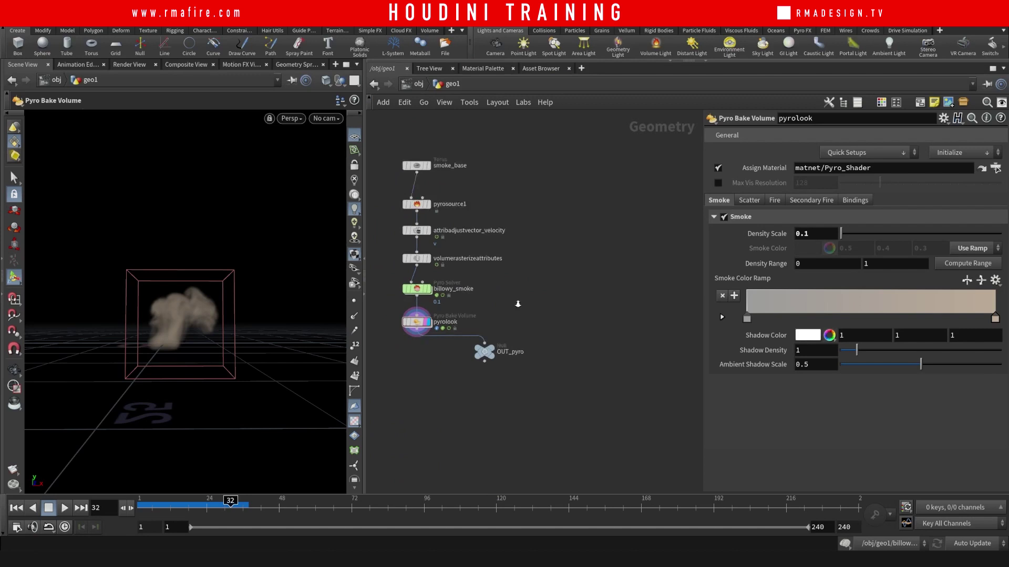
{"action": "left_click_drag", "start_coordinate": [428, 168], "coordinate": [574, 178]}
{"action": "left_click", "coordinate": [573, 178]}
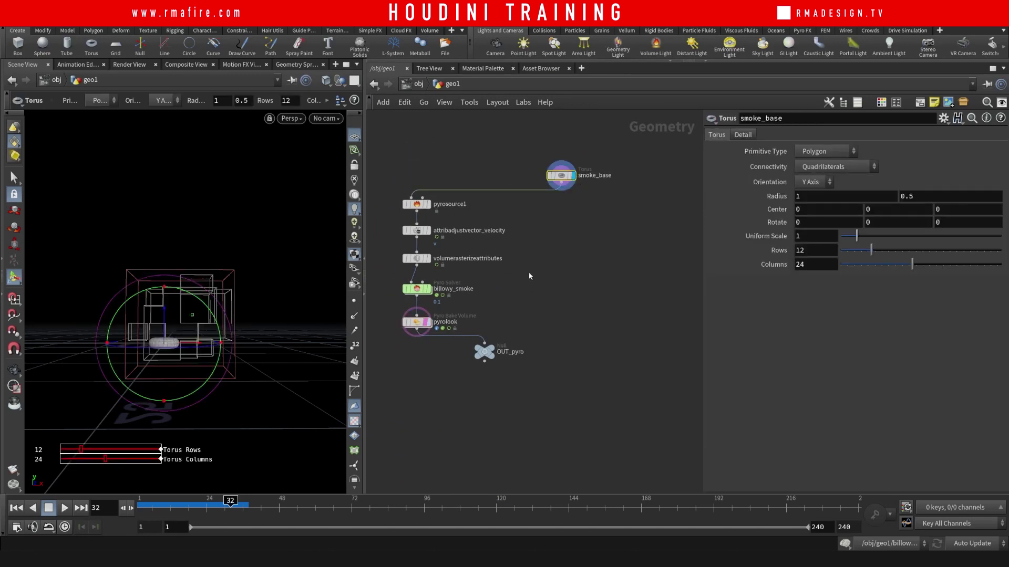
{"action": "scroll", "coordinate": [567, 248], "scroll_direction": "up", "scroll_amount": 2}
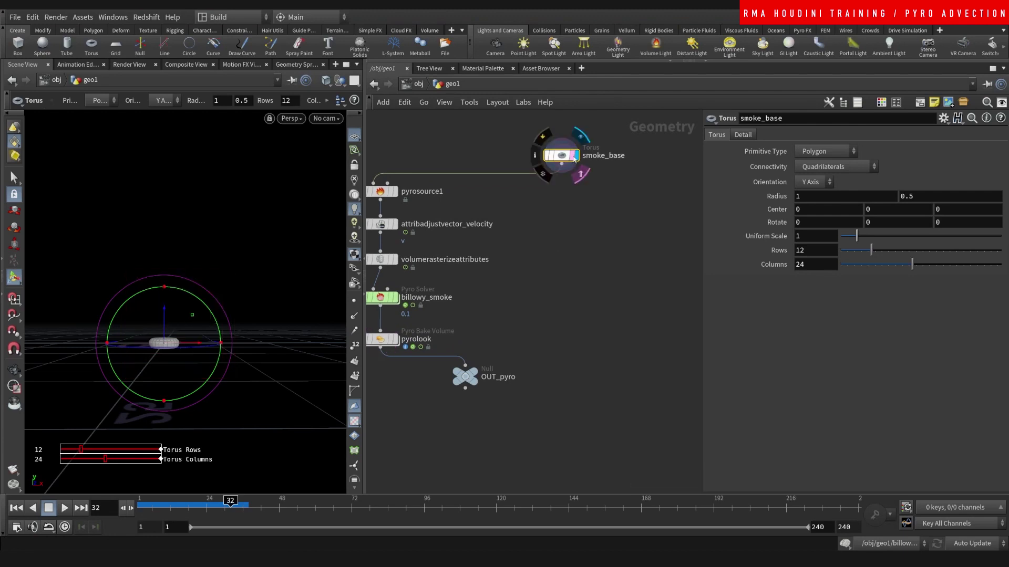
{"action": "middle_click_drag", "start_coordinate": [551, 286], "coordinate": [559, 269]}
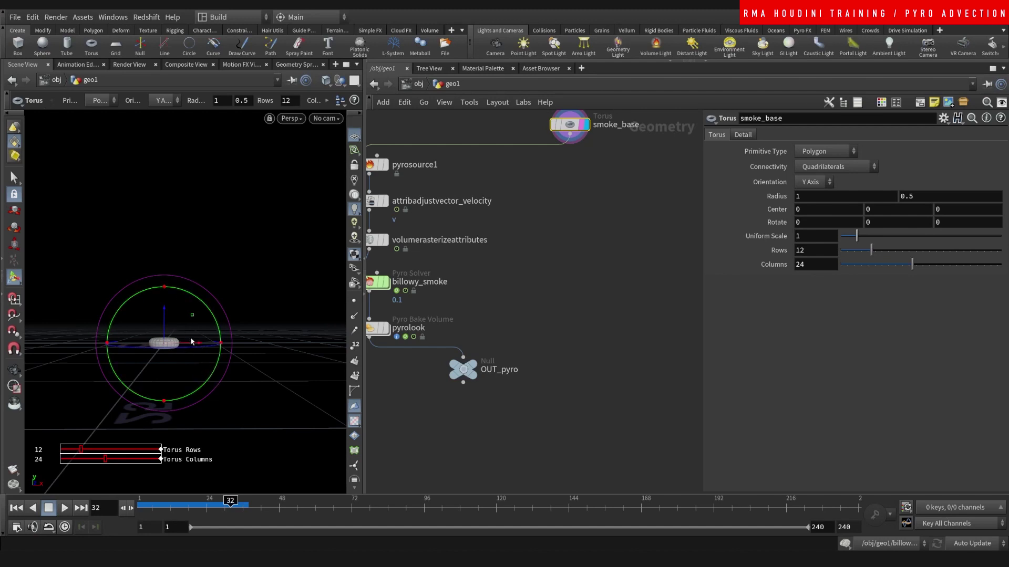
{"action": "middle_click_drag", "start_coordinate": [540, 274], "coordinate": [525, 290]}
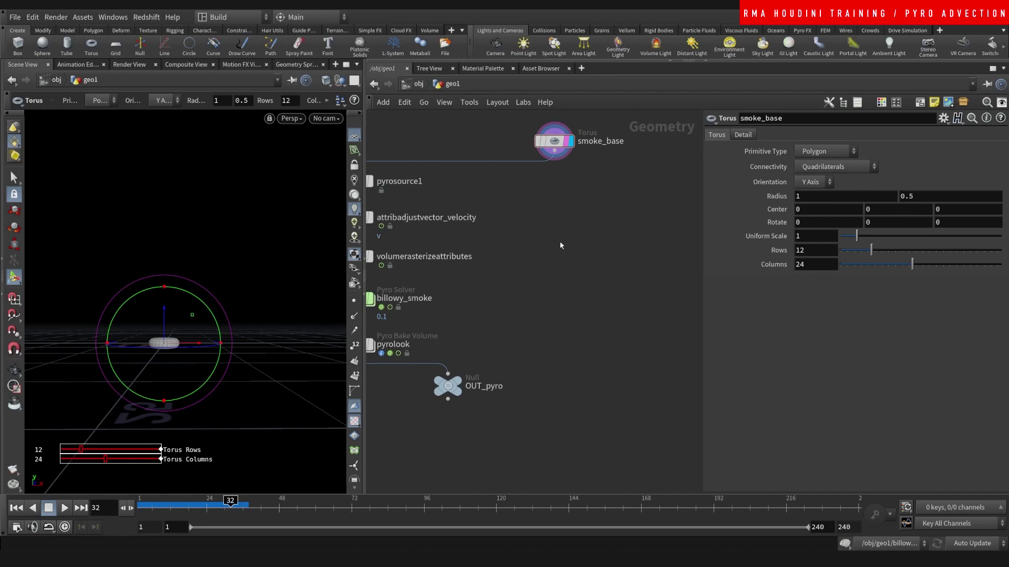
{"action": "key", "text": "Tab"}
{"action": "key", "text": "Escape"}
{"action": "key", "text": "Tab"}
{"action": "type", "text": "s"}
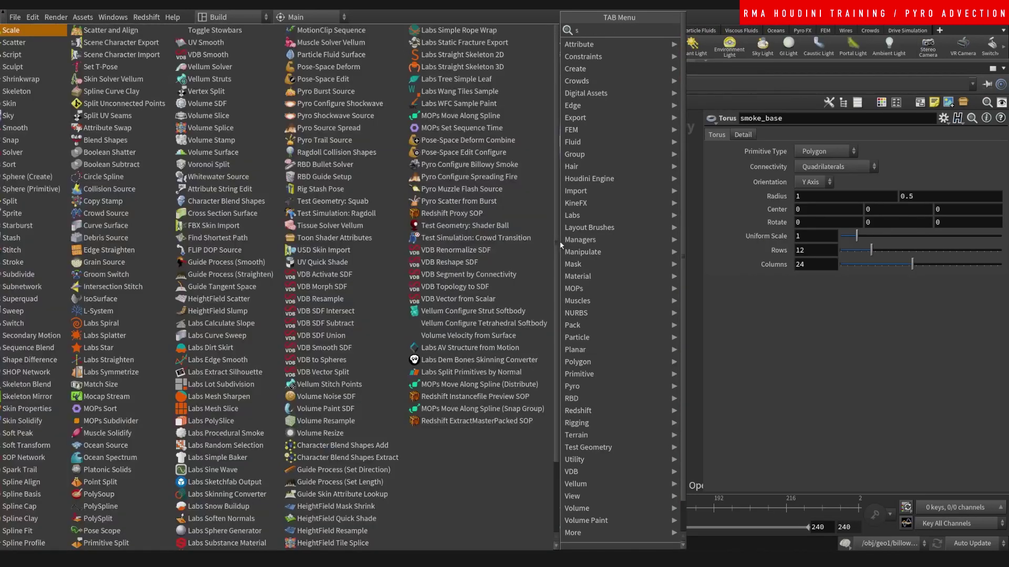
{"action": "key", "text": "Return"}
{"action": "left_click", "coordinate": [560, 242]}
{"action": "key", "text": "Tab"}
{"action": "key", "text": "Escape"}
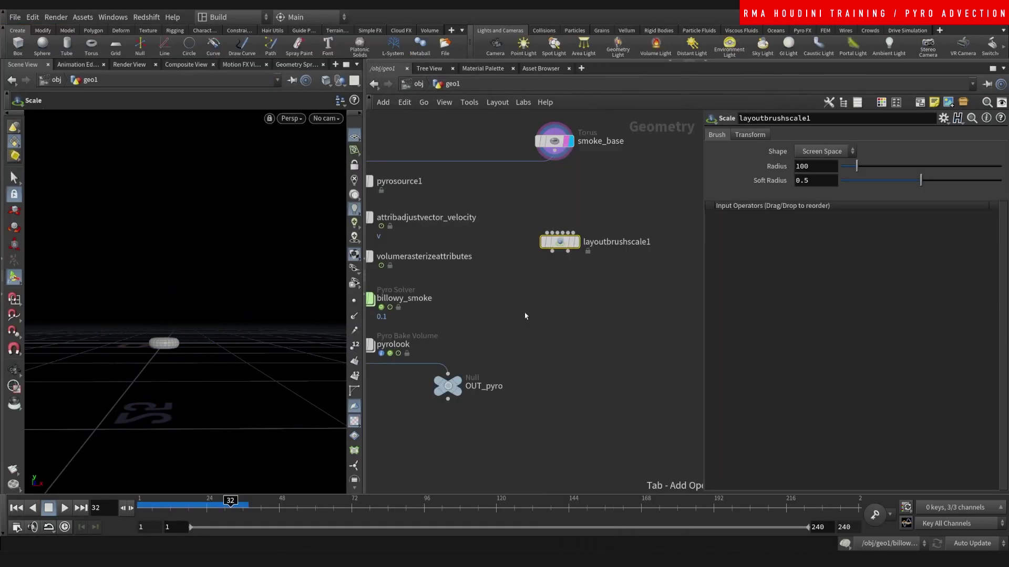
{"action": "key", "text": "Tab"}
{"action": "key", "text": "Escape"}
{"action": "key", "text": "Delete"}
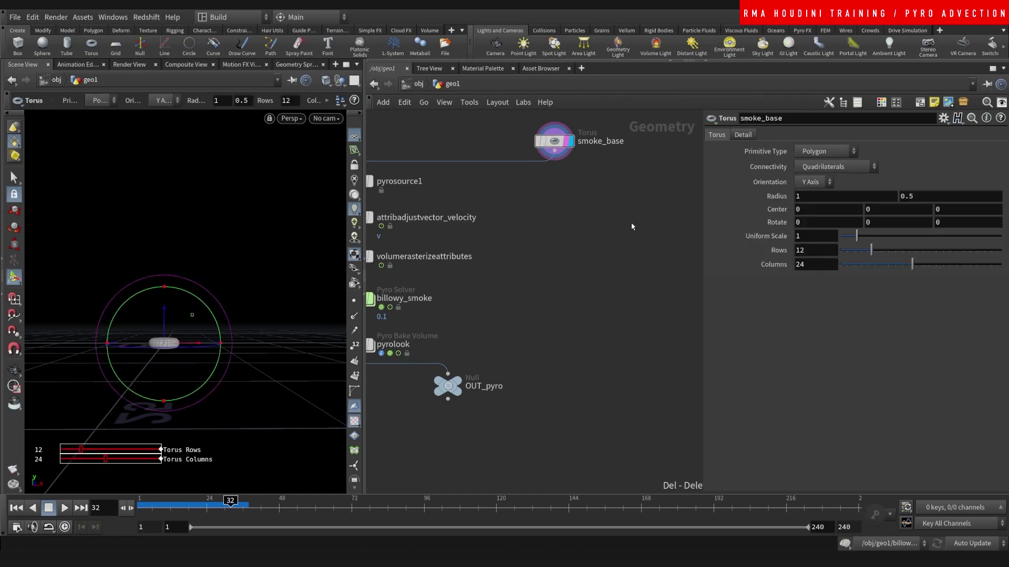
{"action": "key", "text": "Tab"}
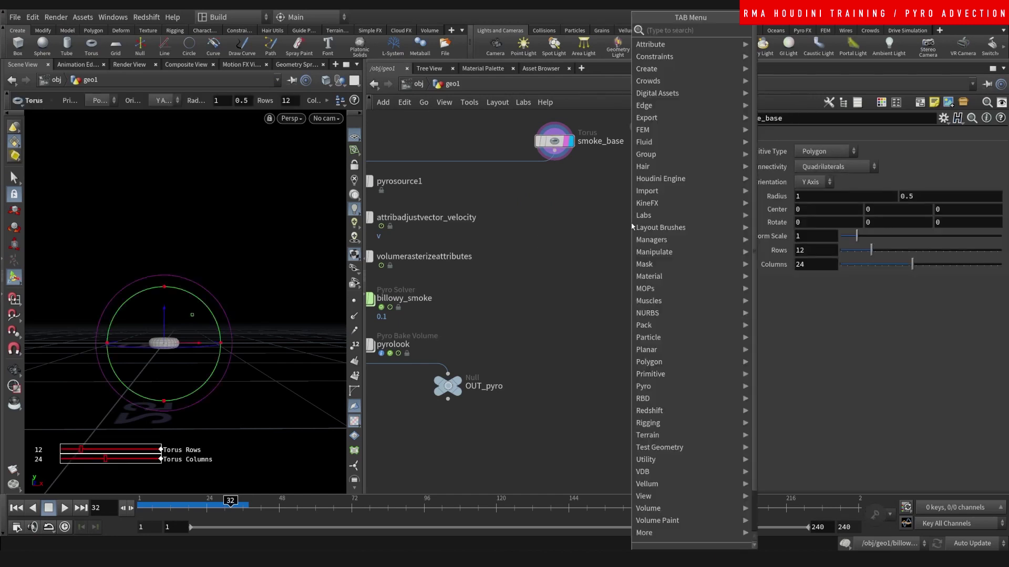
{"action": "type", "text": "vol"}
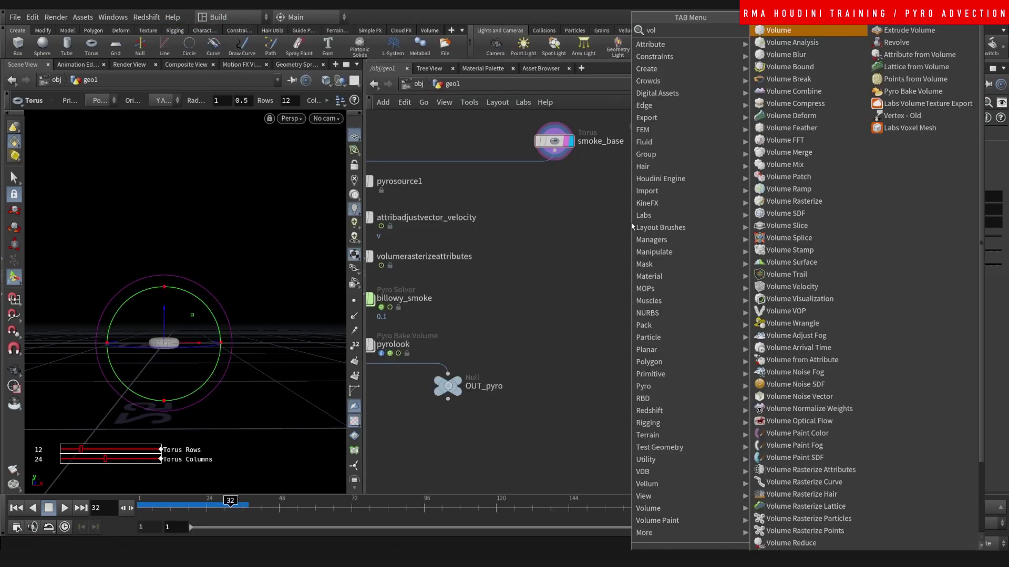
{"action": "type", "text": "ume sca"}
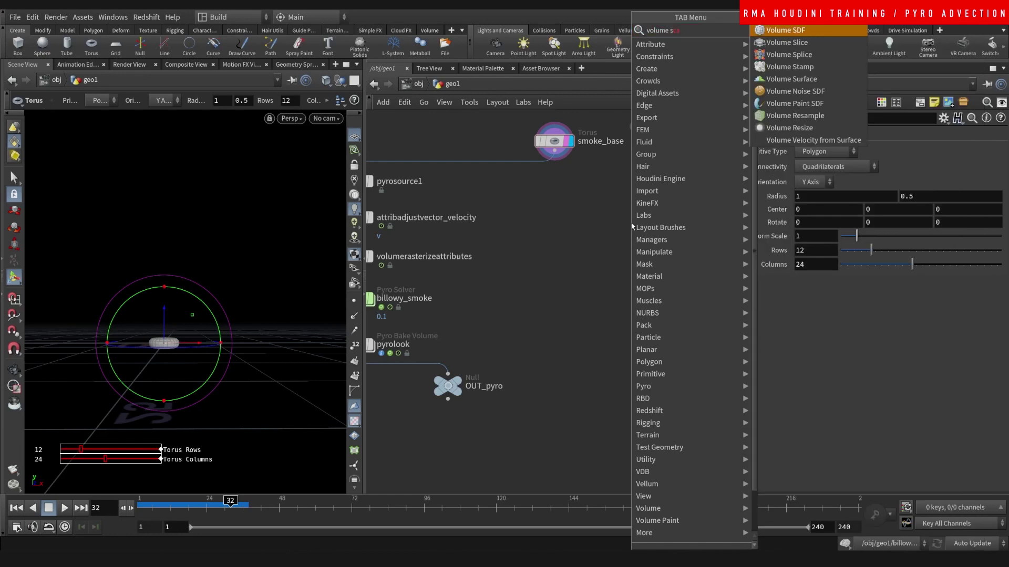
{"action": "key", "text": "Escape"}
{"action": "key", "text": "Tab"}
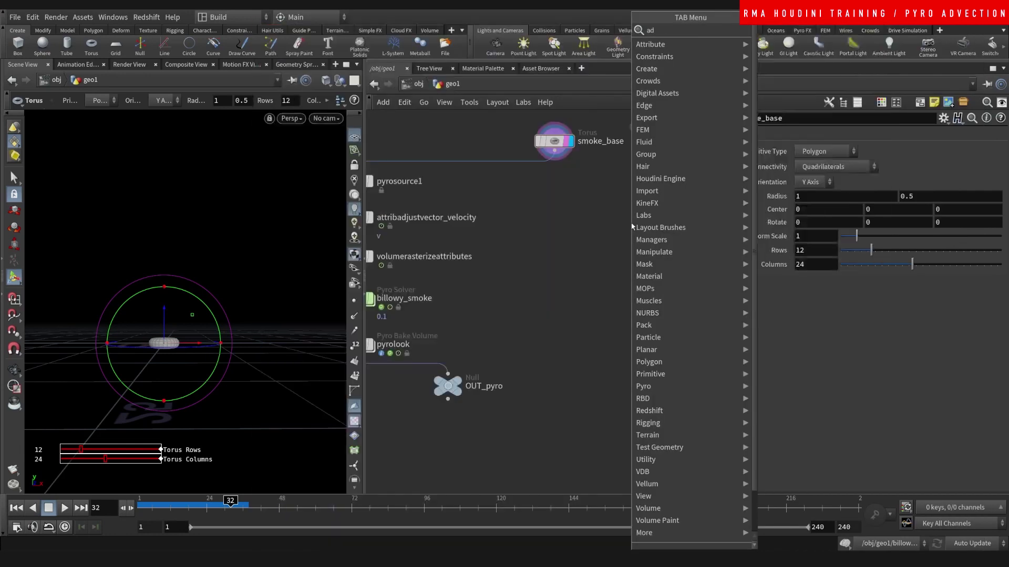
{"action": "key", "text": "Escape"}
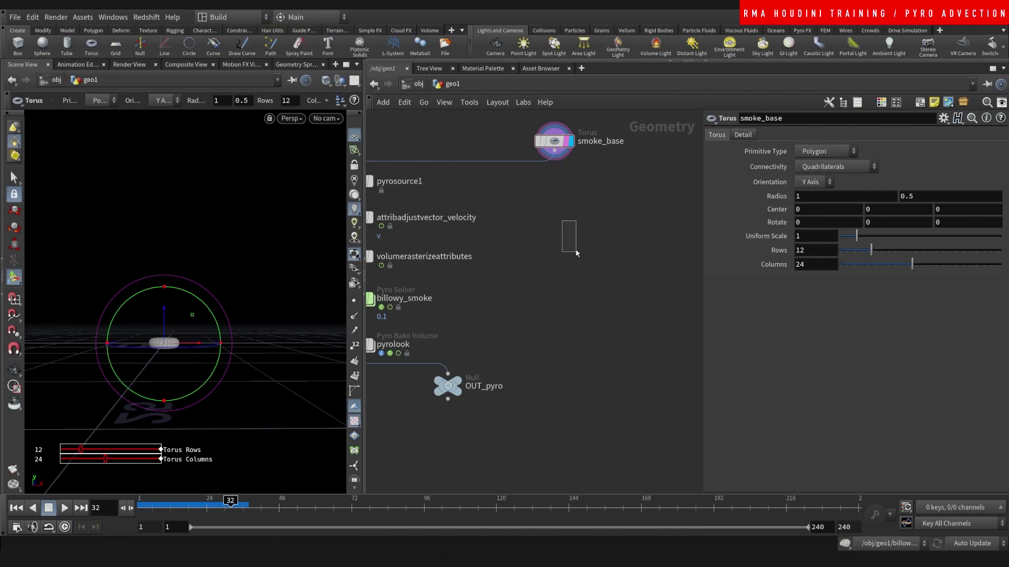
- Add a Scatter node below smoke_base, feed it from the torus and display its scattered points
{"action": "left_click_drag", "start_coordinate": [576, 253], "coordinate": [573, 252]}
{"action": "key", "text": "Tab"}
{"action": "type", "text": "scat"}
{"action": "left_click", "coordinate": [707, 31]}
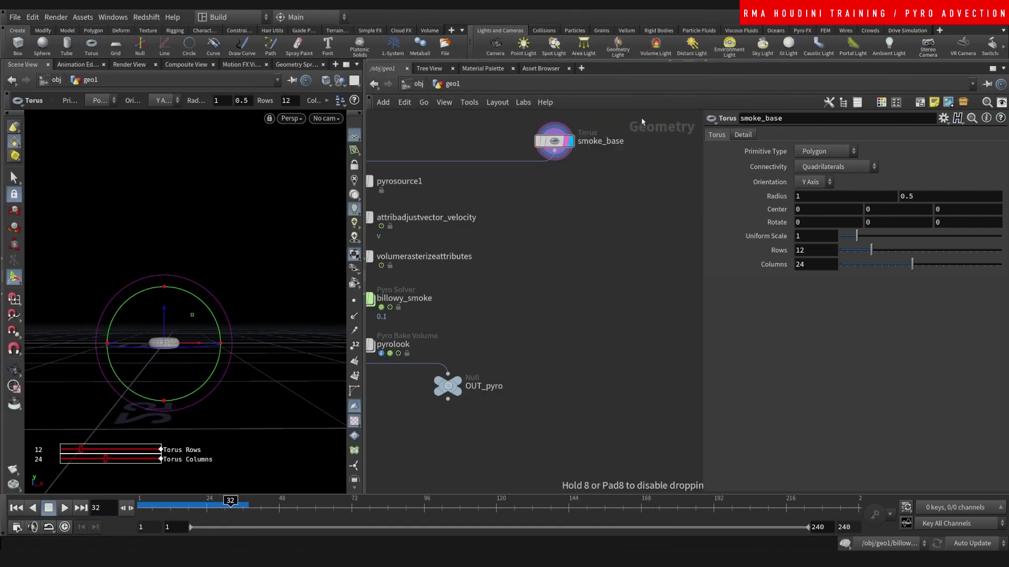
{"action": "left_click", "coordinate": [528, 227]}
{"action": "left_click_drag", "start_coordinate": [554, 151], "coordinate": [528, 218]}
{"action": "left_click", "coordinate": [545, 227]}
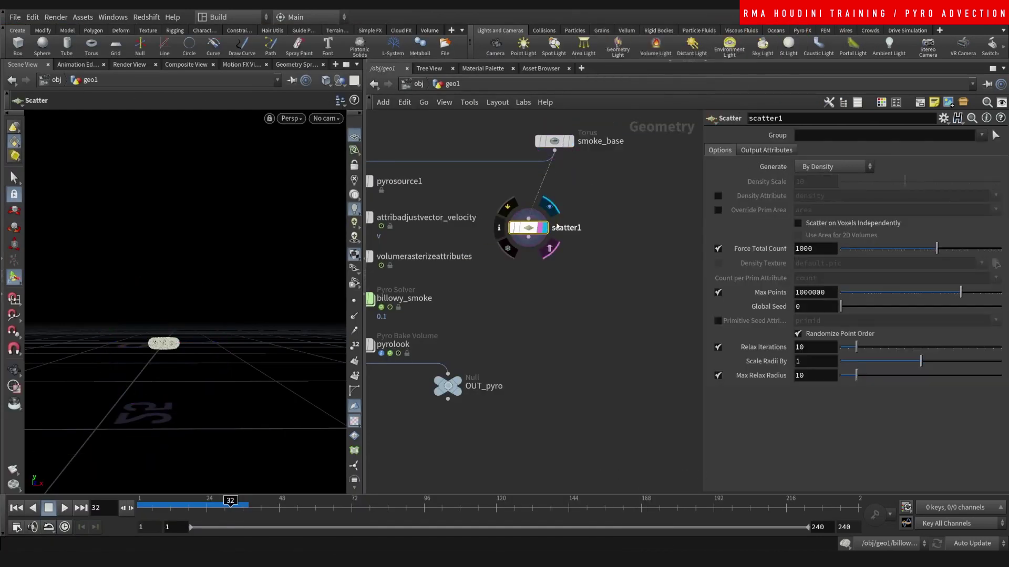
{"action": "key", "text": "Tab"}
{"action": "type", "text": "volu"}
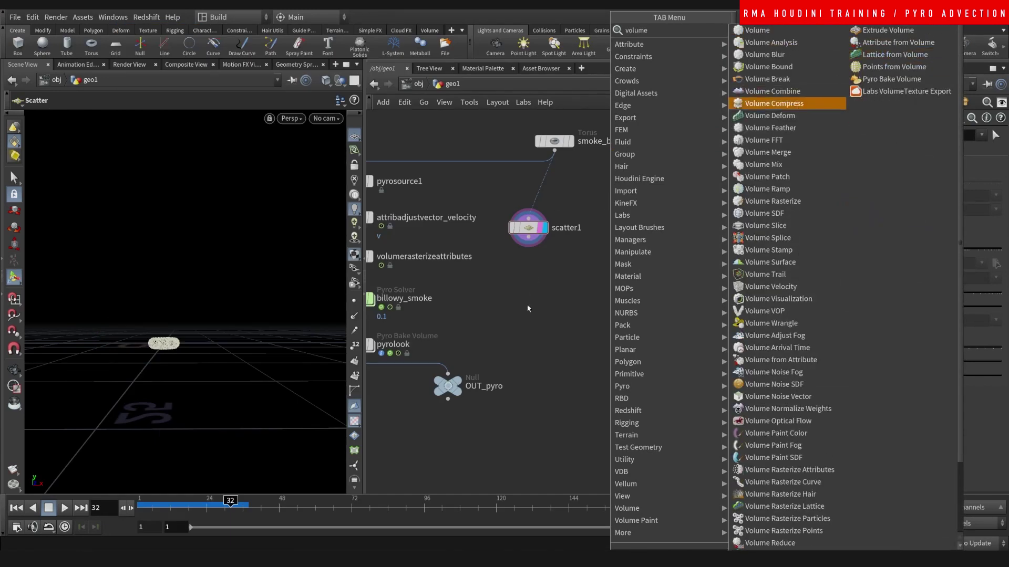
{"action": "key", "text": "Escape"}
- Line up scatter1 under smoke_base with a new POP Network beneath it, and go inside that network
{"action": "left_click_drag", "start_coordinate": [581, 199], "coordinate": [558, 216]}
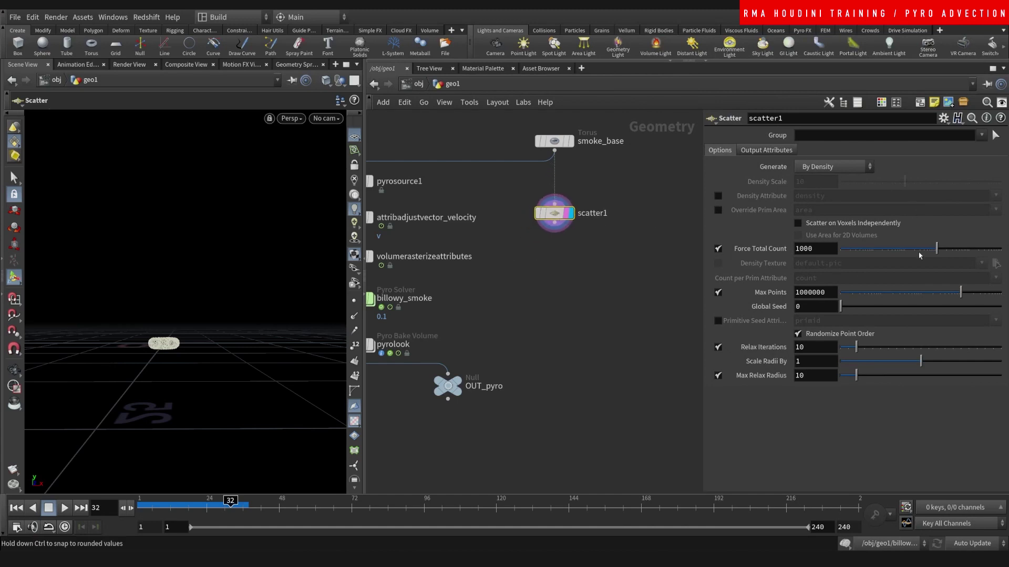
{"action": "key", "text": "Tab"}
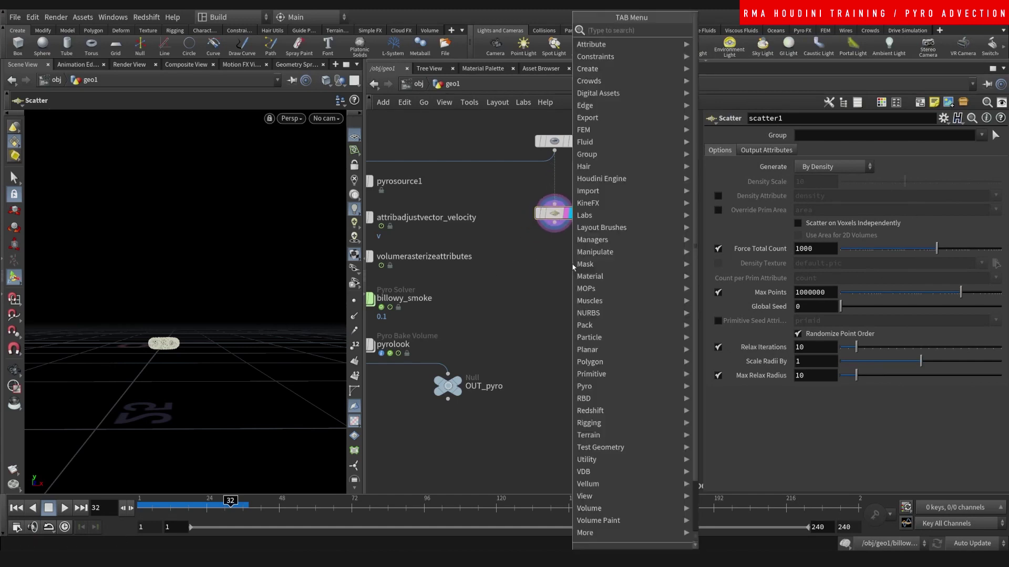
{"action": "left_click", "coordinate": [746, 31]}
{"action": "left_click", "coordinate": [572, 264]}
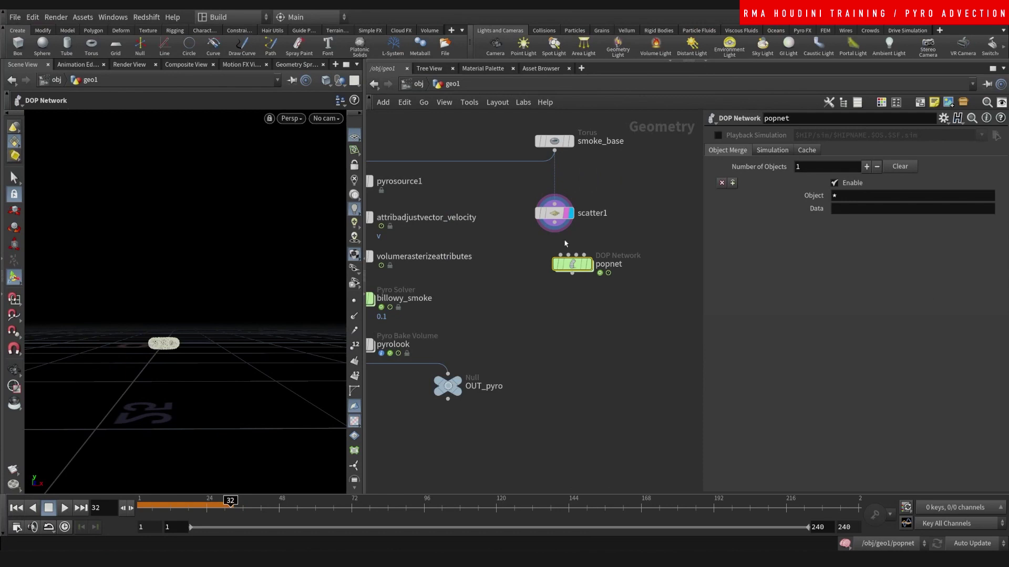
{"action": "left_click_drag", "start_coordinate": [572, 264], "coordinate": [553, 259]}
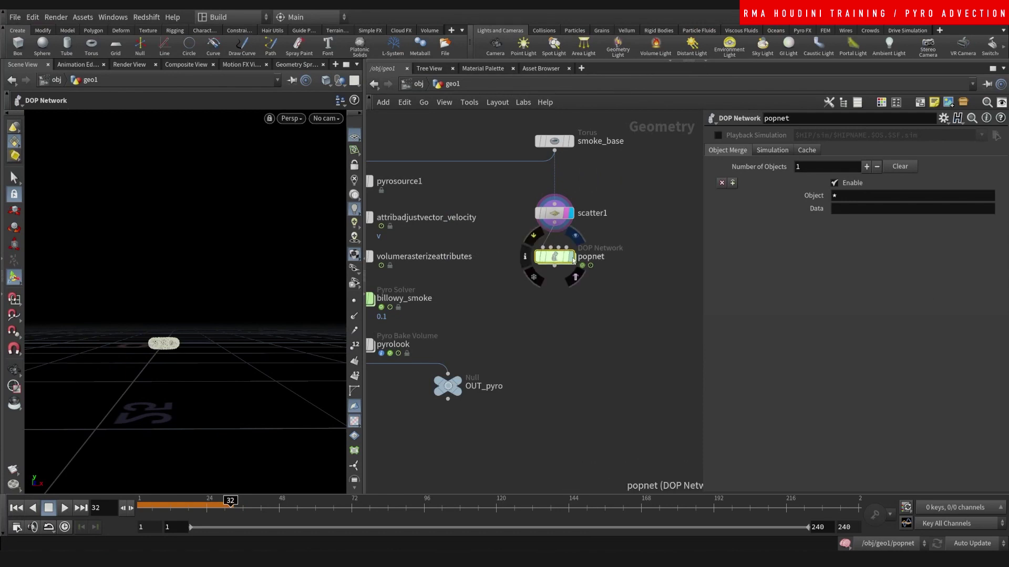
{"action": "double_click", "coordinate": [552, 258]}
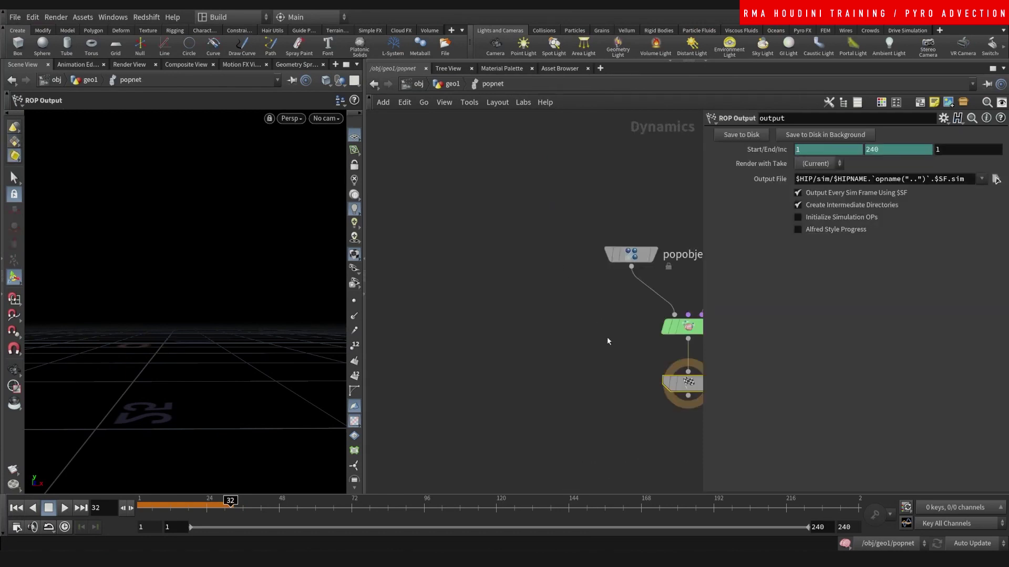
- Set the Emission Type of source_first_input to All Points
{"action": "left_click_drag", "start_coordinate": [572, 227], "coordinate": [564, 153]}
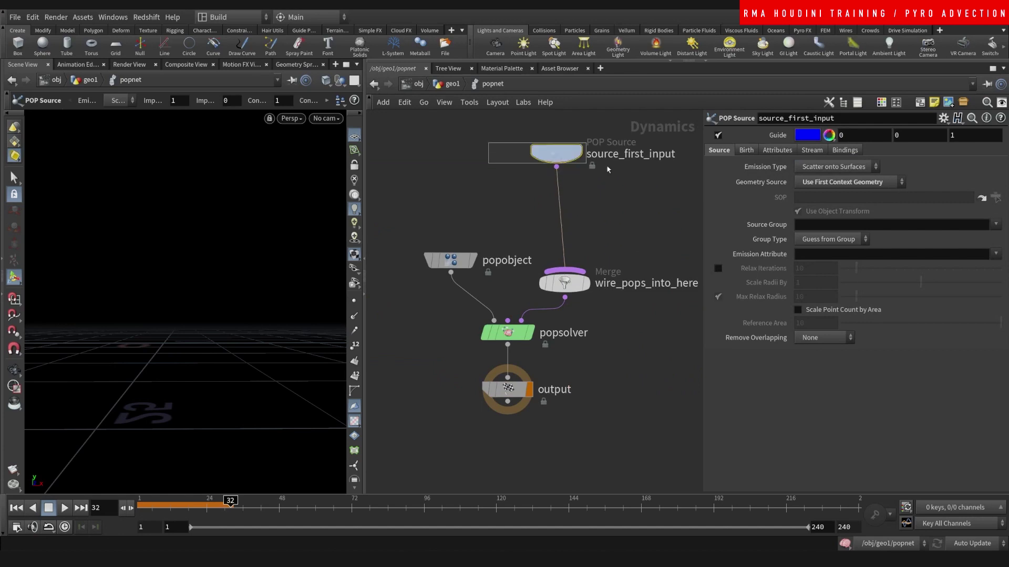
{"action": "left_click", "coordinate": [832, 168]}
{"action": "left_click", "coordinate": [827, 182]}
{"action": "middle_click_drag", "start_coordinate": [601, 203], "coordinate": [584, 272]}
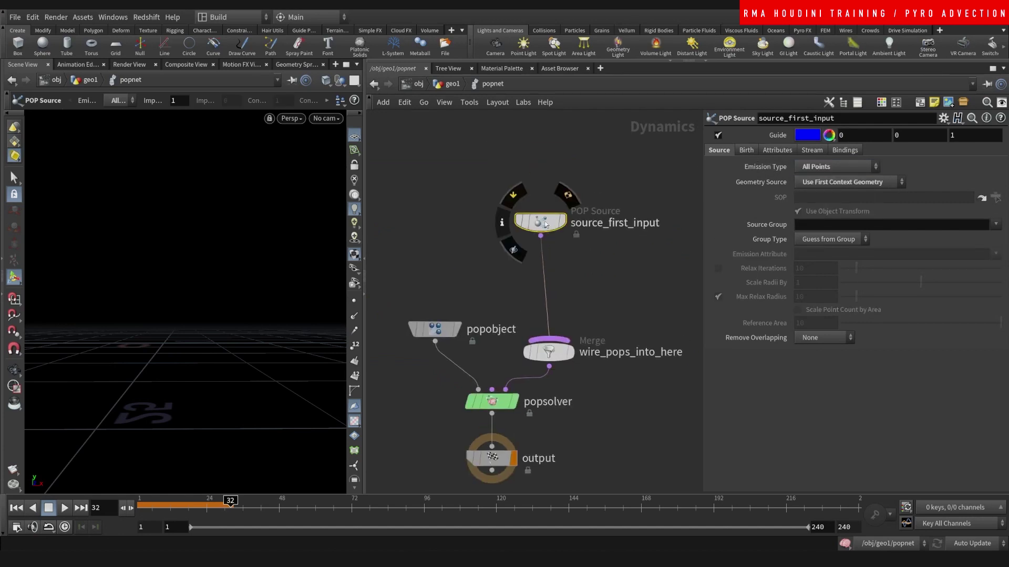
- Line up source_first_input above the wire_pops_into_here merge with wide spacing, and return the timeline to frame 1
{"action": "left_click_drag", "start_coordinate": [544, 225], "coordinate": [551, 180]}
{"action": "left_click_drag", "start_coordinate": [553, 356], "coordinate": [553, 279]}
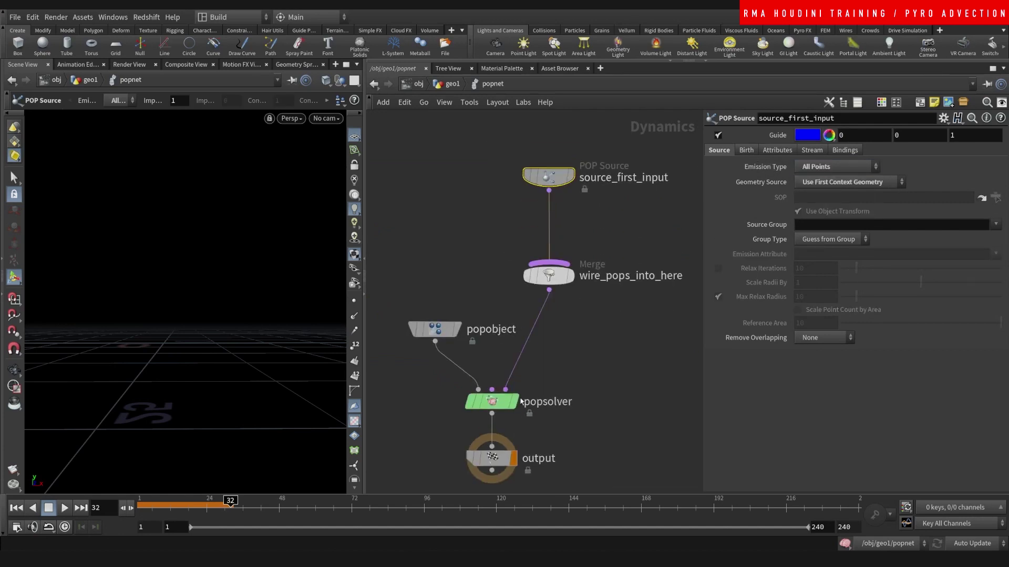
{"action": "left_click", "coordinate": [16, 508]}
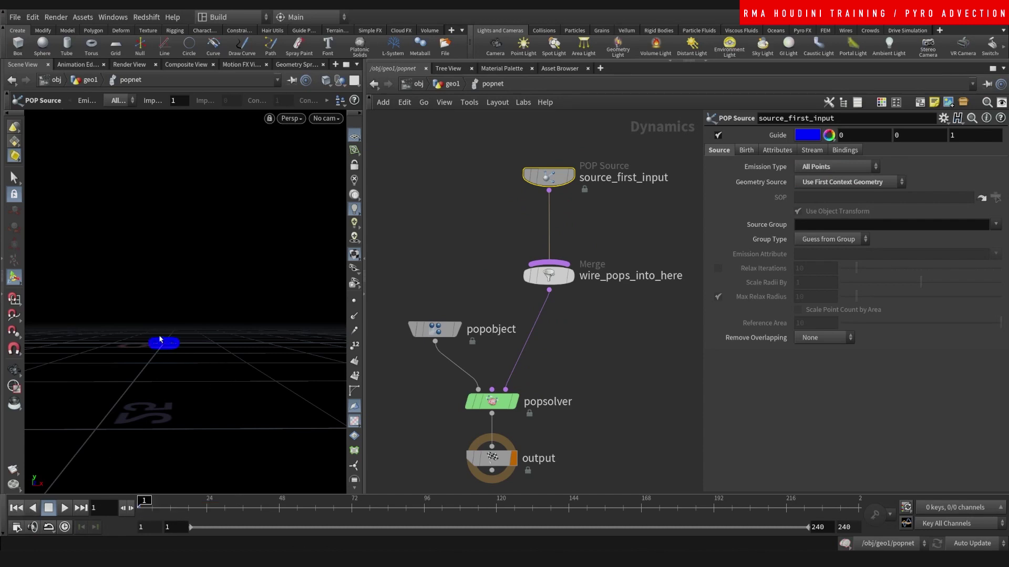
{"action": "middle_click_drag", "start_coordinate": [548, 252], "coordinate": [522, 337]}
{"action": "left_click_drag", "start_coordinate": [522, 261], "coordinate": [523, 189]}
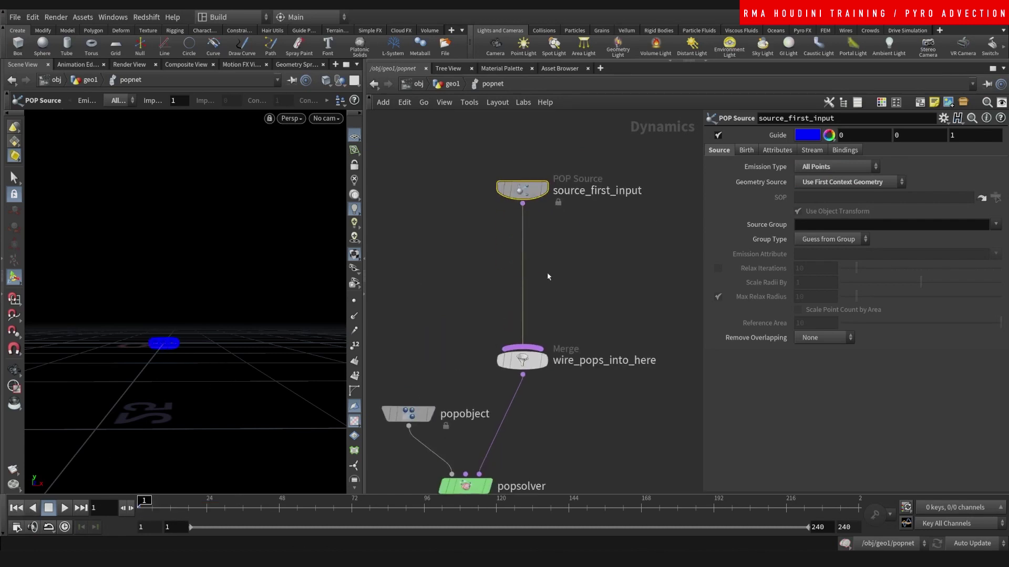
- Replace the wire_pops_into_here merge with a POP Advect by Volumes node between source_first_input and popsolver
{"action": "left_click_drag", "start_coordinate": [583, 310], "coordinate": [496, 396]}
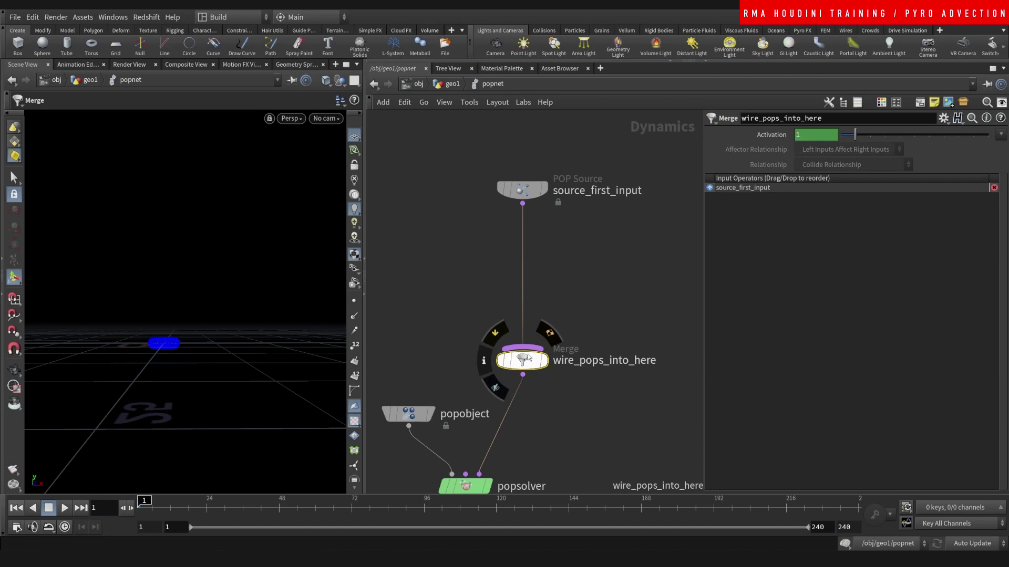
{"action": "key", "text": "Delete"}
{"action": "key", "text": "Tab"}
{"action": "type", "text": "popad"}
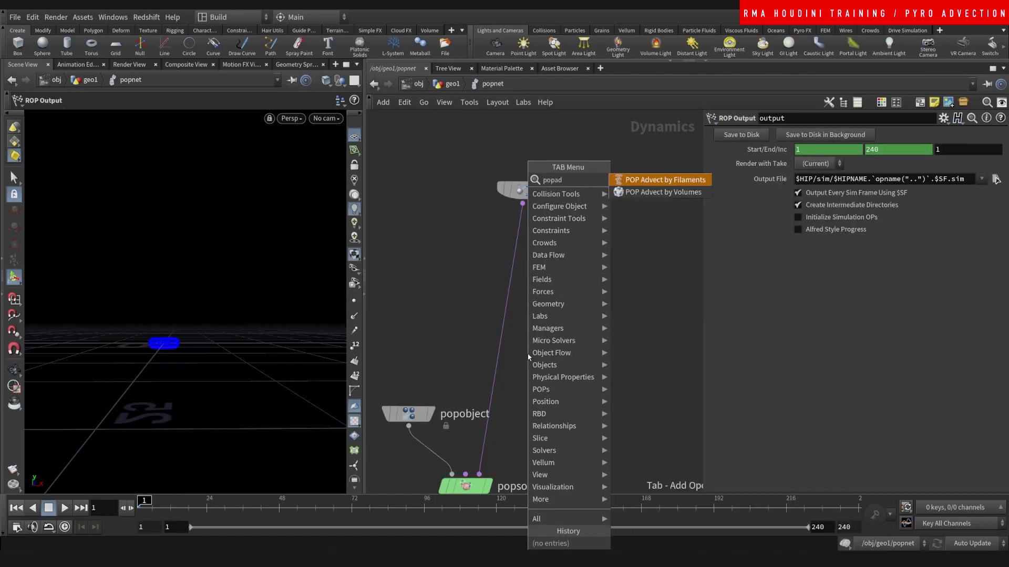
{"action": "type", "text": "v"}
{"action": "key", "text": "Down"}
{"action": "key", "text": "Return"}
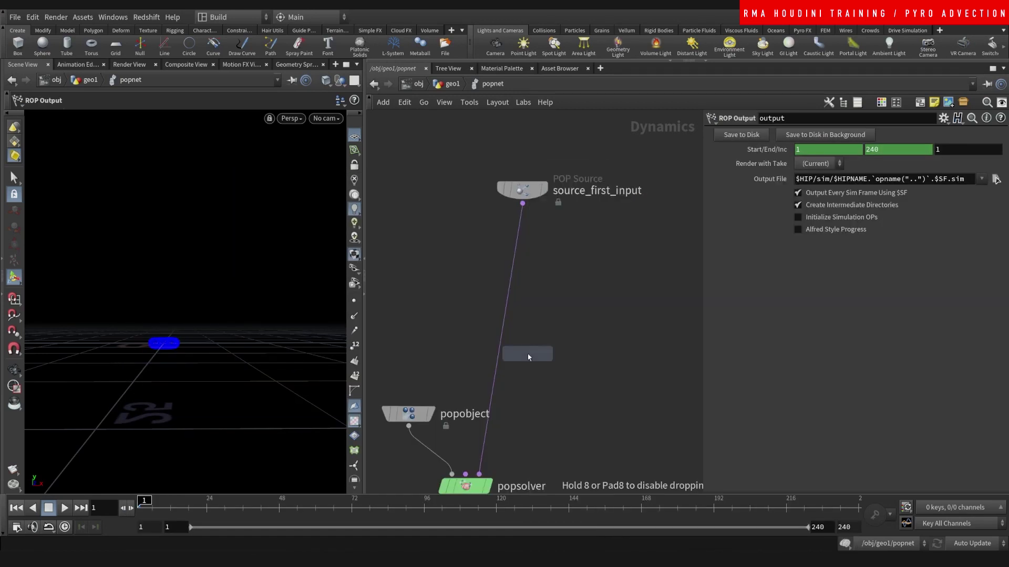
{"action": "left_click", "coordinate": [505, 267]}
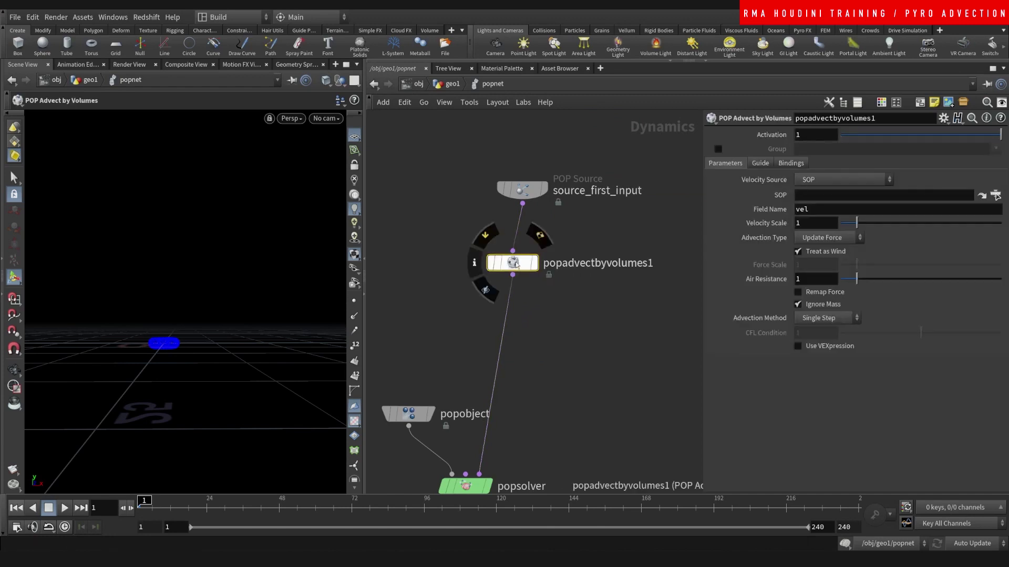
- Align popadvectbyvolumes1 under the source, keep its Velocity Source as SOP and point it to /obj/geo1/OUT_pyro
{"action": "left_click", "coordinate": [852, 181]}
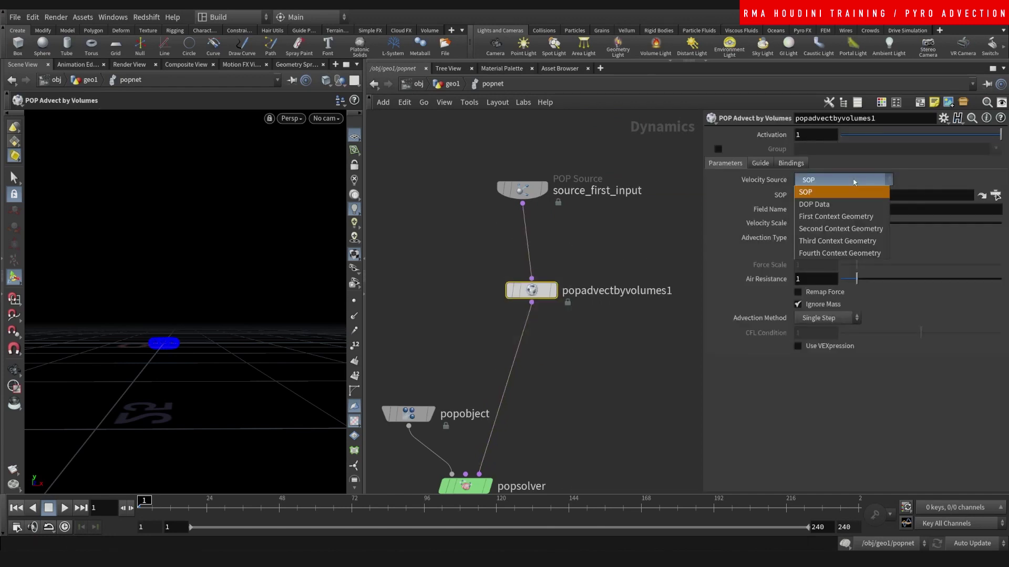
{"action": "left_click", "coordinate": [841, 192]}
{"action": "left_click_drag", "start_coordinate": [531, 290], "coordinate": [522, 260]}
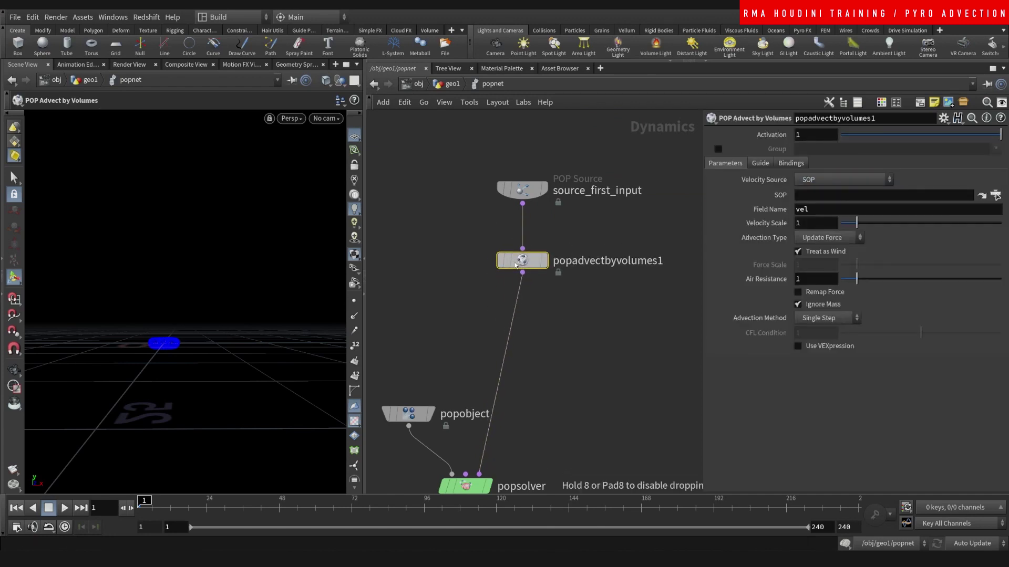
{"action": "left_click", "coordinate": [996, 195]}
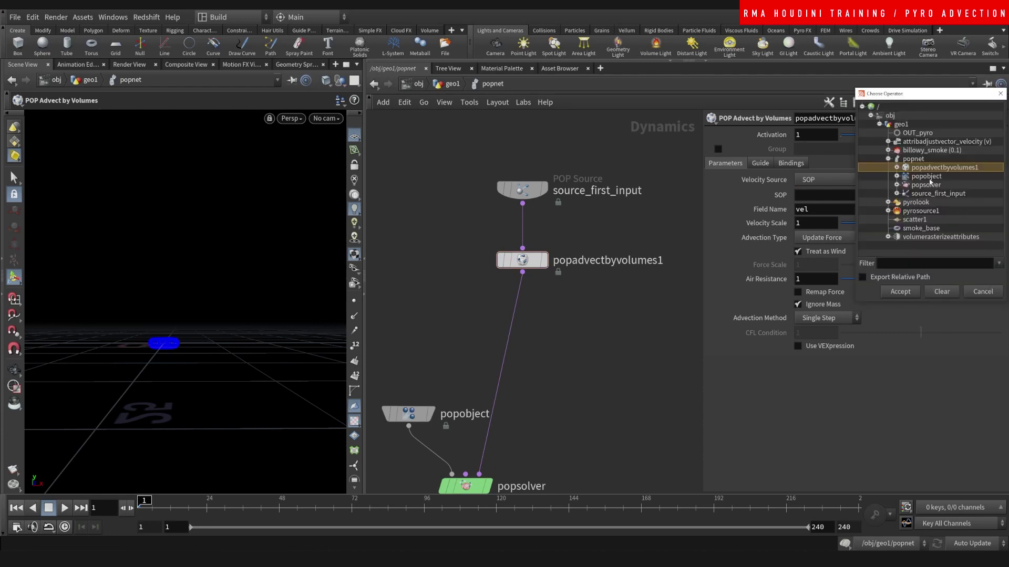
{"action": "left_click", "coordinate": [900, 134]}
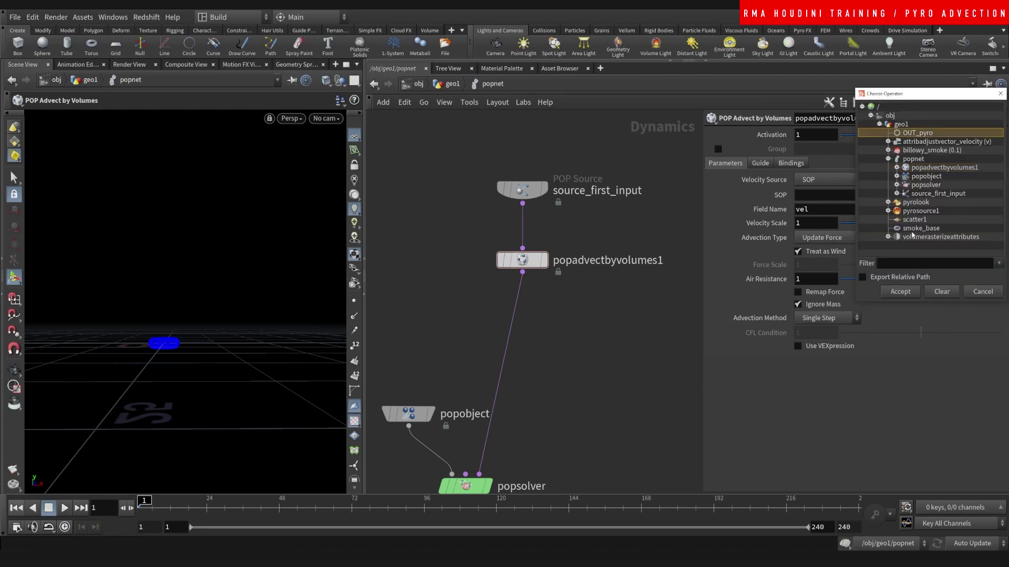
{"action": "left_click", "coordinate": [905, 291]}
- Tidy the positions of popobject and popsolver, then play the particle simulation and return to frame 1
{"action": "middle_click_drag", "start_coordinate": [589, 362], "coordinate": [588, 309]}
{"action": "left_click_drag", "start_coordinate": [410, 360], "coordinate": [387, 263]}
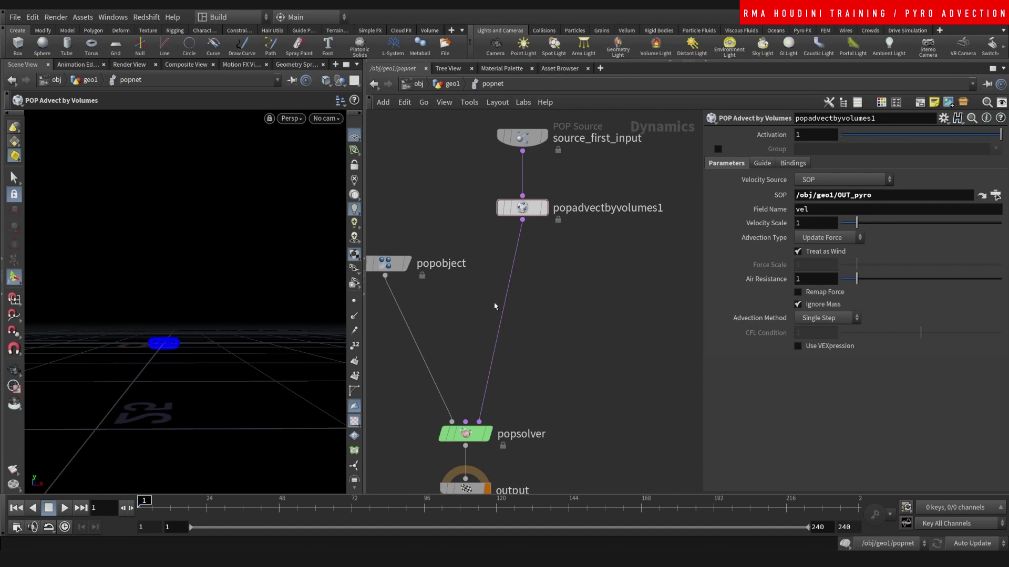
{"action": "middle_click_drag", "start_coordinate": [533, 425], "coordinate": [524, 417]}
{"action": "left_click_drag", "start_coordinate": [464, 427], "coordinate": [465, 360]}
{"action": "middle_click_drag", "start_coordinate": [667, 252], "coordinate": [632, 269]}
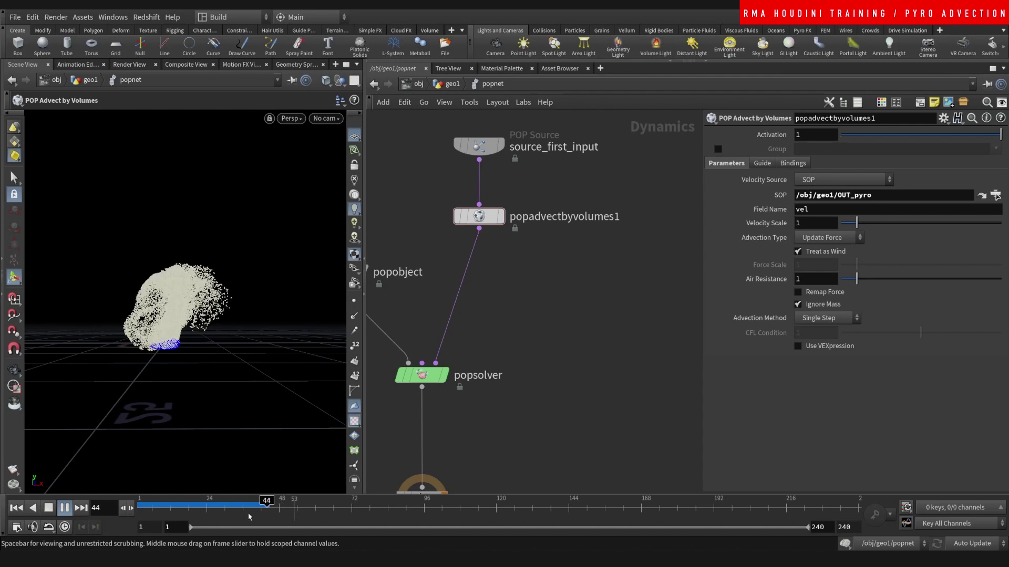
{"action": "left_click_drag", "start_coordinate": [215, 503], "coordinate": [138, 497]}
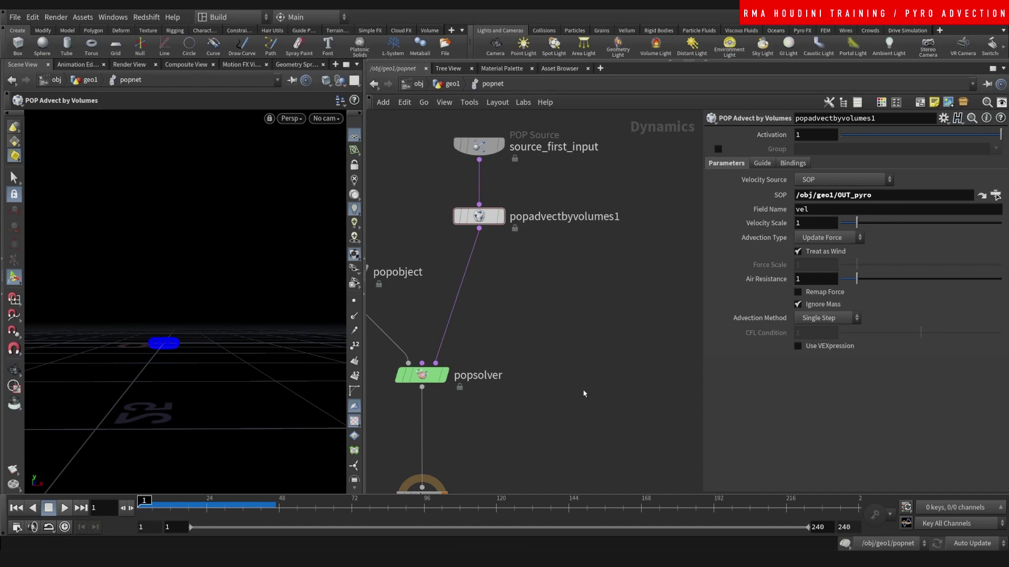
- Back in geo1, move OUT_pyro down and insert a File Cache named pyro between pyrolook and OUT_pyro
{"action": "key", "text": "u"}
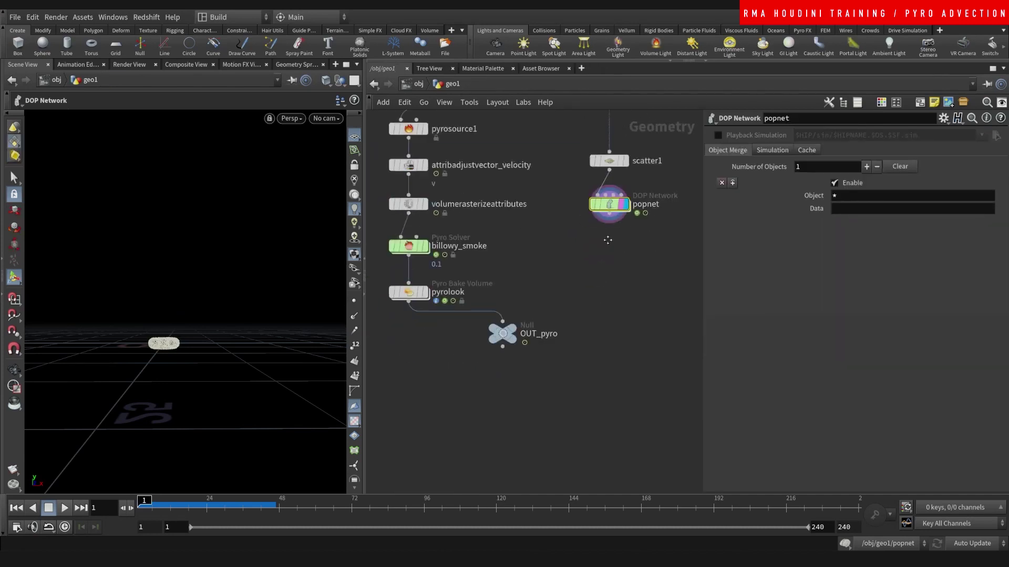
{"action": "middle_click_drag", "start_coordinate": [608, 241], "coordinate": [611, 204]}
{"action": "left_click_drag", "start_coordinate": [506, 298], "coordinate": [473, 401]}
{"action": "key", "text": "Tab"}
{"action": "type", "text": "file"}
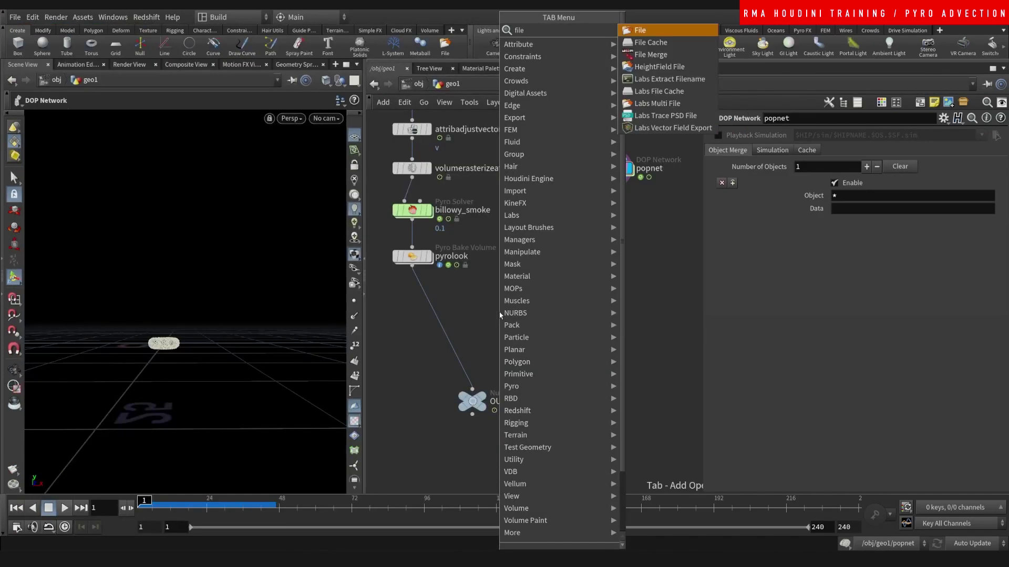
{"action": "key", "text": "Return"}
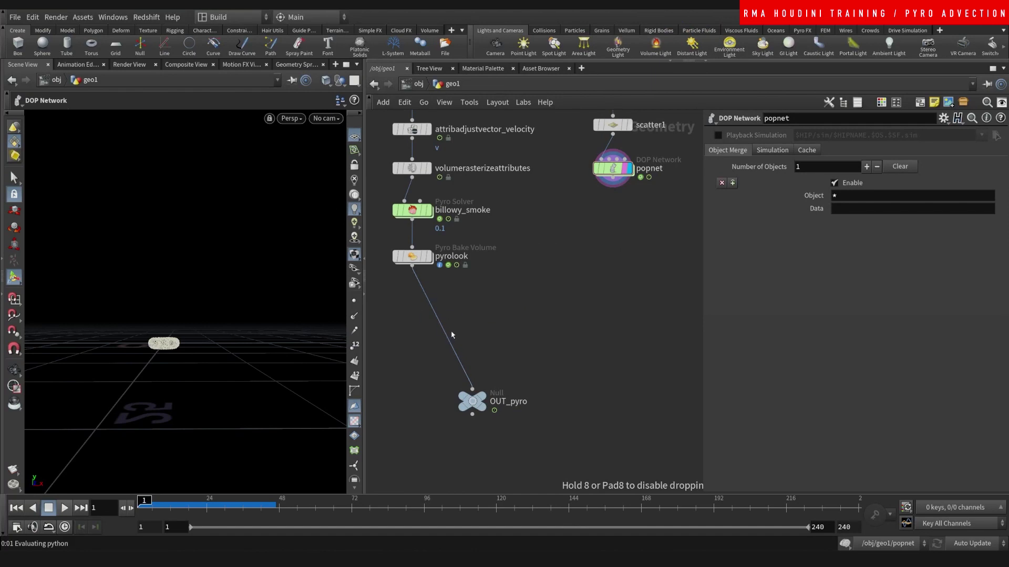
{"action": "left_click", "coordinate": [450, 329]}
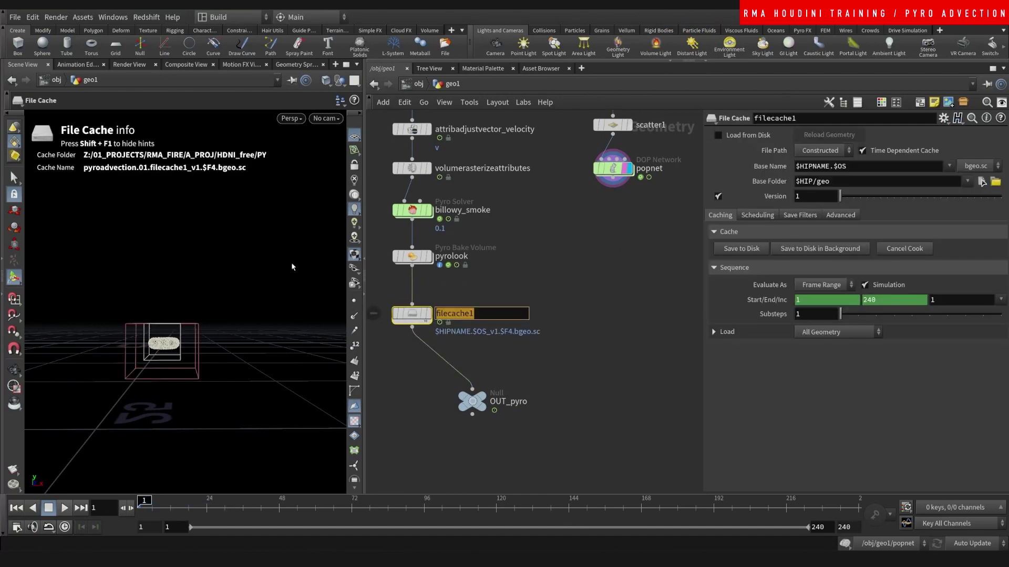
{"action": "type", "text": "pyro"}
{"action": "key", "text": "Return"}
- Switch the pyro cache's File Path to Explicit with Geometry File $HIP/geo/$OS/$OS.$F.bgeo.sc
{"action": "left_click", "coordinate": [824, 150]}
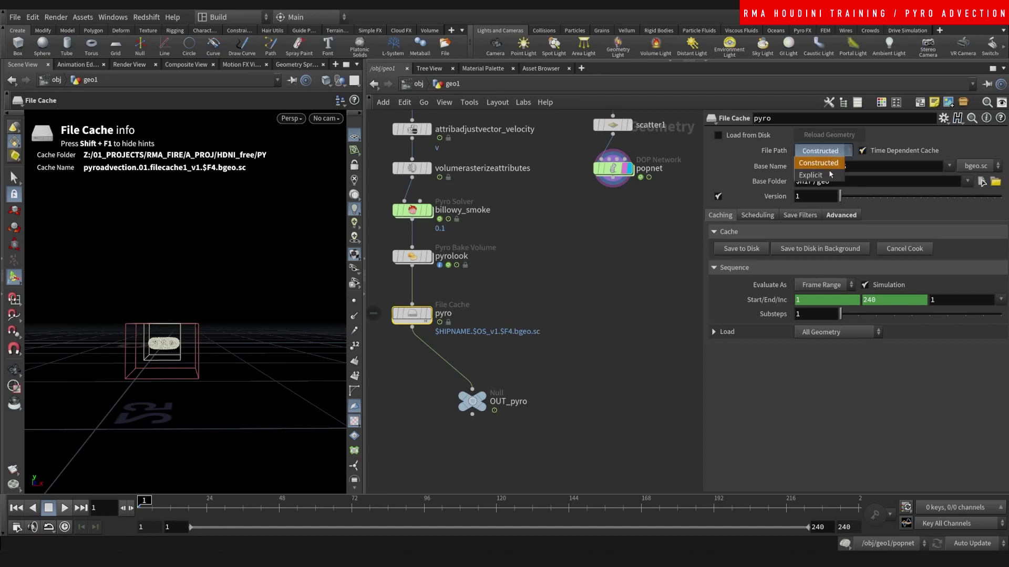
{"action": "left_click", "coordinate": [819, 170]}
{"action": "left_click_drag", "start_coordinate": [838, 166], "coordinate": [936, 166]}
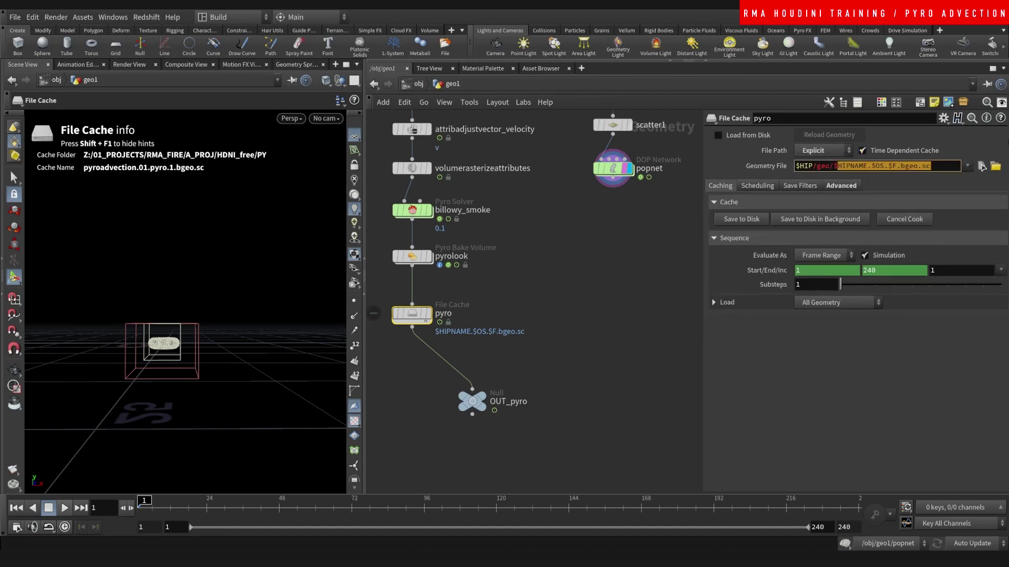
{"action": "type", "text": "OS/$OS."}
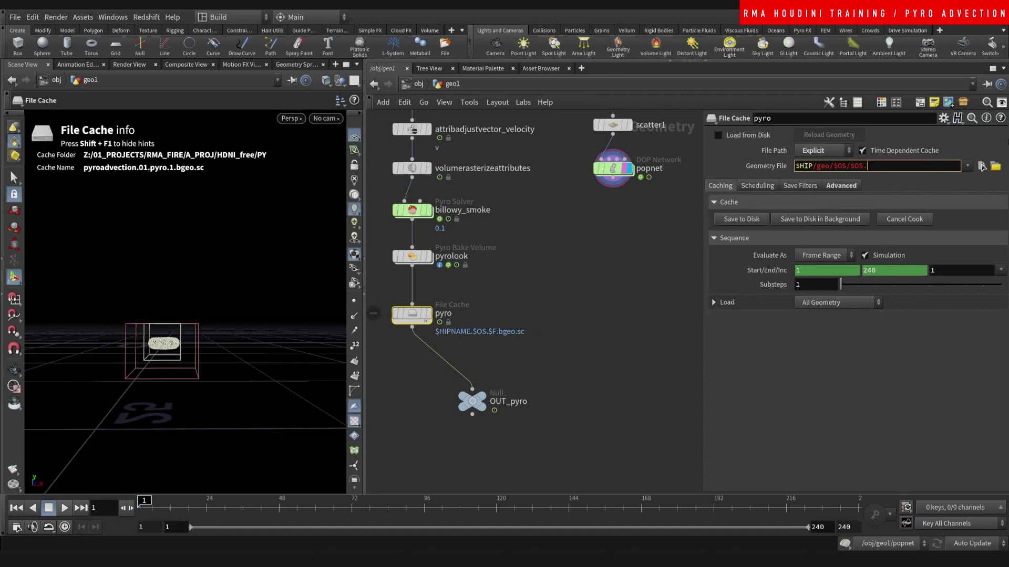
{"action": "type", "text": "$f."}
{"action": "type", "text": "."}
{"action": "type", "text": "bgeo.sc"}
{"action": "key", "text": "Return"}
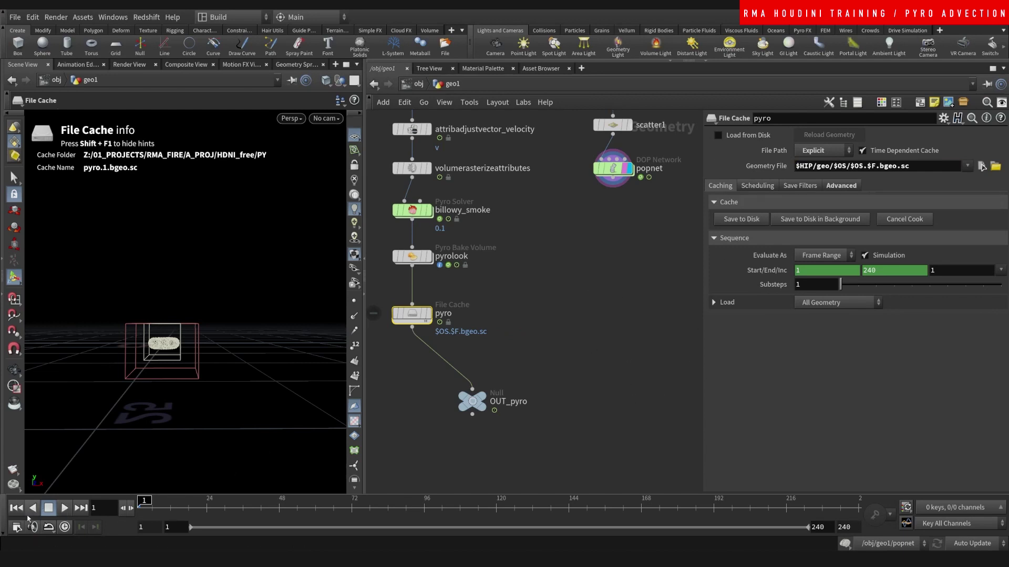
- Save the pyro cache to disk and show OUT_pyro as a template
{"action": "left_click", "coordinate": [605, 332]}
{"action": "left_click", "coordinate": [741, 221]}
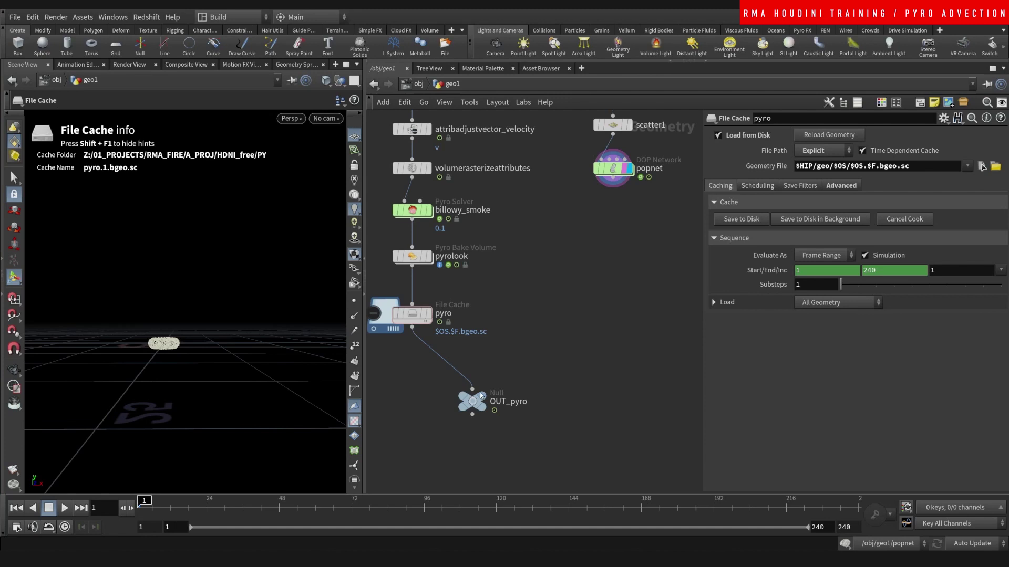
{"action": "left_click", "coordinate": [482, 397]}
{"action": "middle_click_drag", "start_coordinate": [583, 308], "coordinate": [555, 360]}
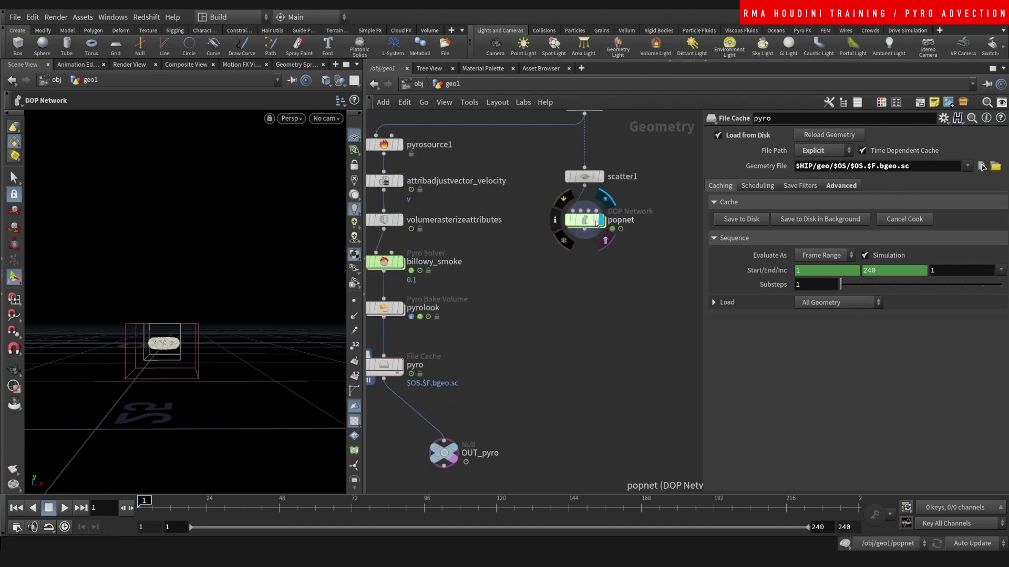
- Go inside popnet, play the particle advection driven by the cached smoke, and return to frame 1
{"action": "double_click", "coordinate": [587, 220]}
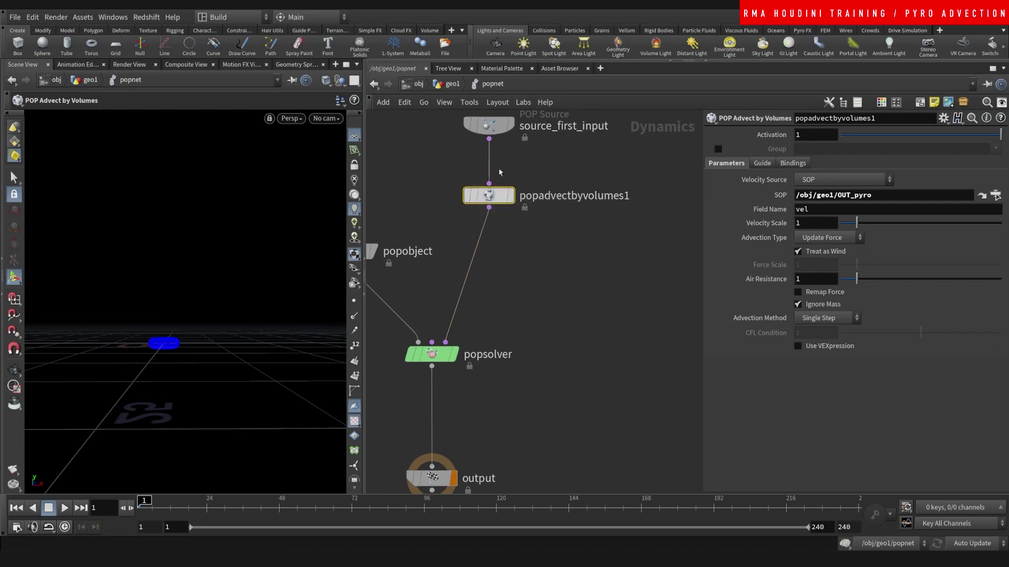
{"action": "left_click", "coordinate": [65, 507]}
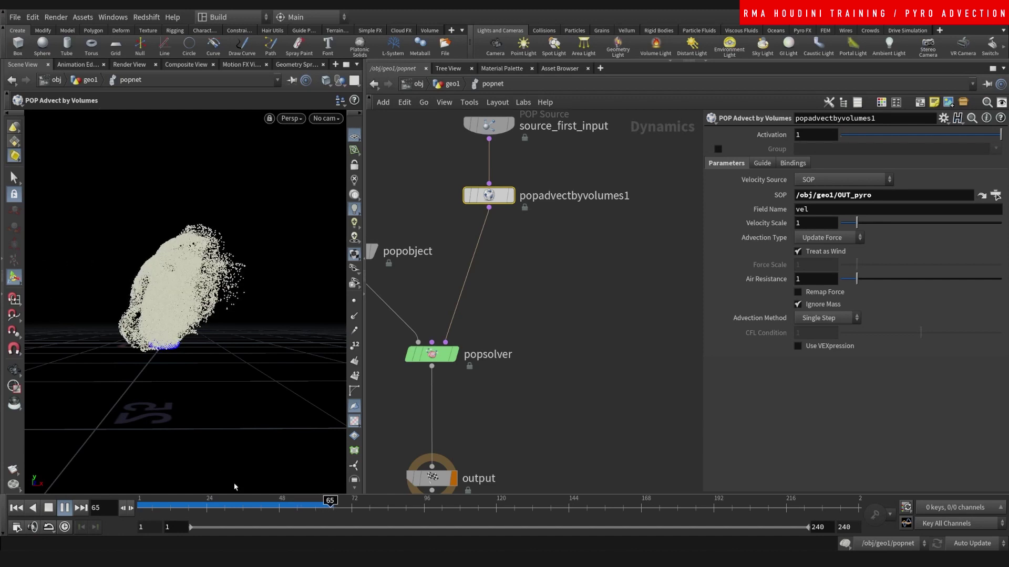
{"action": "left_click_drag", "start_coordinate": [182, 504], "coordinate": [143, 499]}
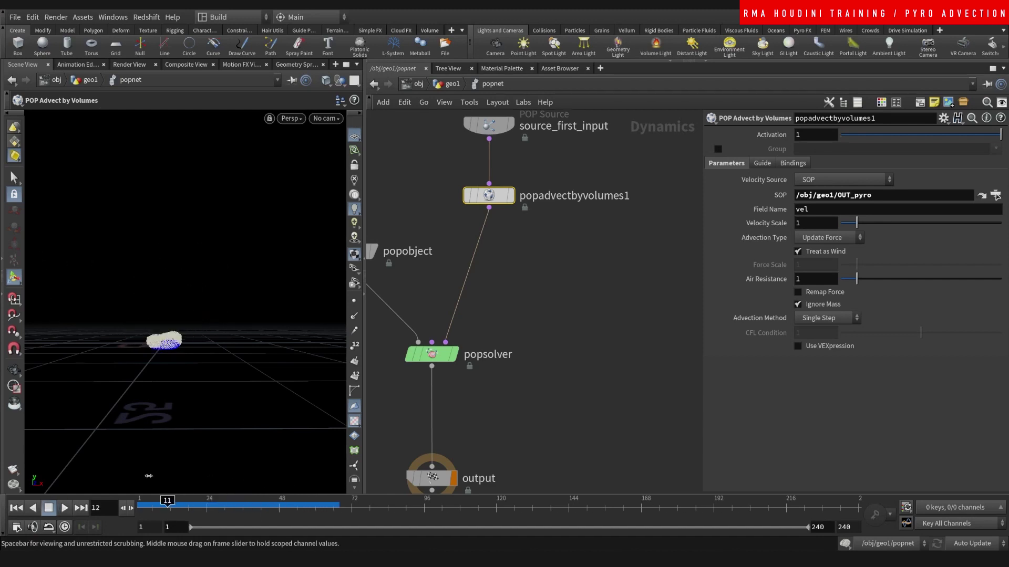
- Set the Advection Type of popadvectbyvolumes1 to Update Velocity, then play and inspect the particles before returning to frame 1
{"action": "left_click", "coordinate": [821, 238]}
{"action": "left_click", "coordinate": [823, 262]}
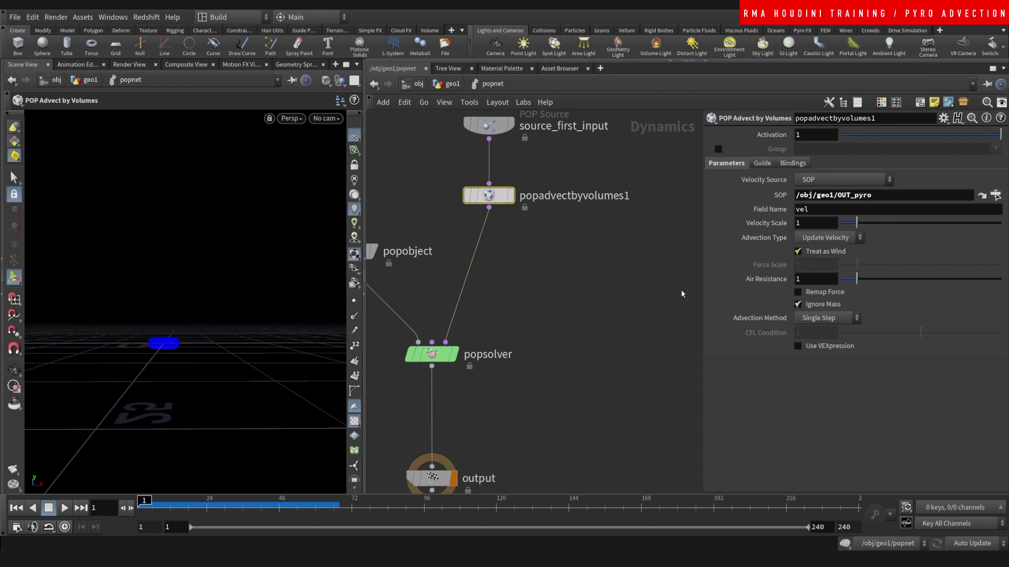
{"action": "left_click", "coordinate": [63, 509]}
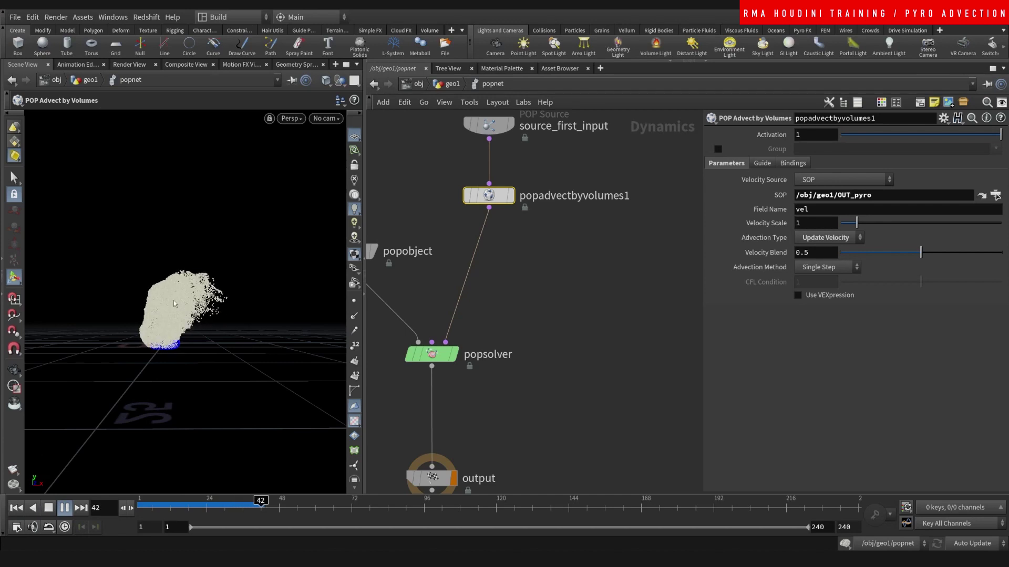
{"action": "key", "text": "space+g"}
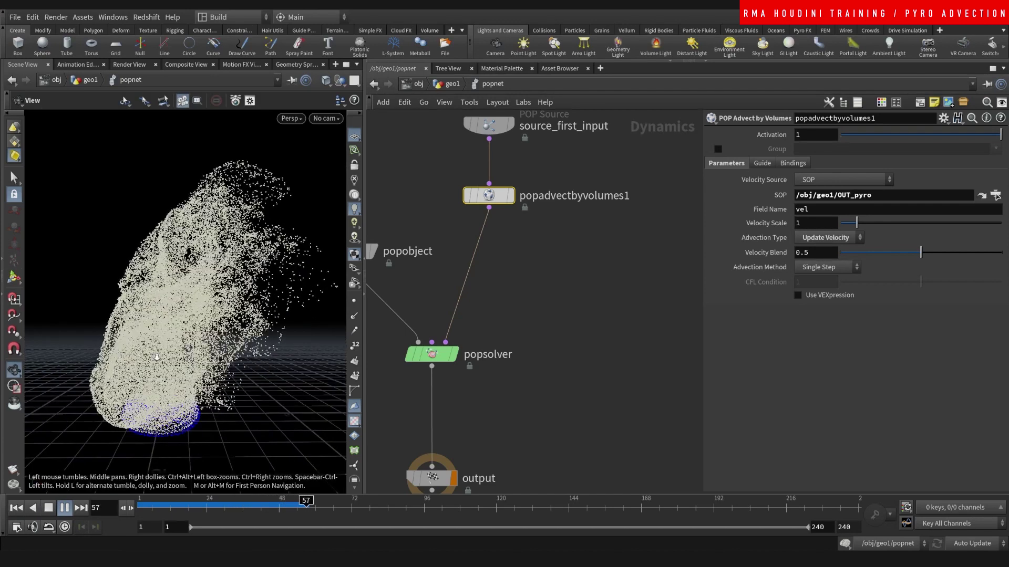
{"action": "right_click_drag", "start_coordinate": [156, 357], "coordinate": [177, 332]}
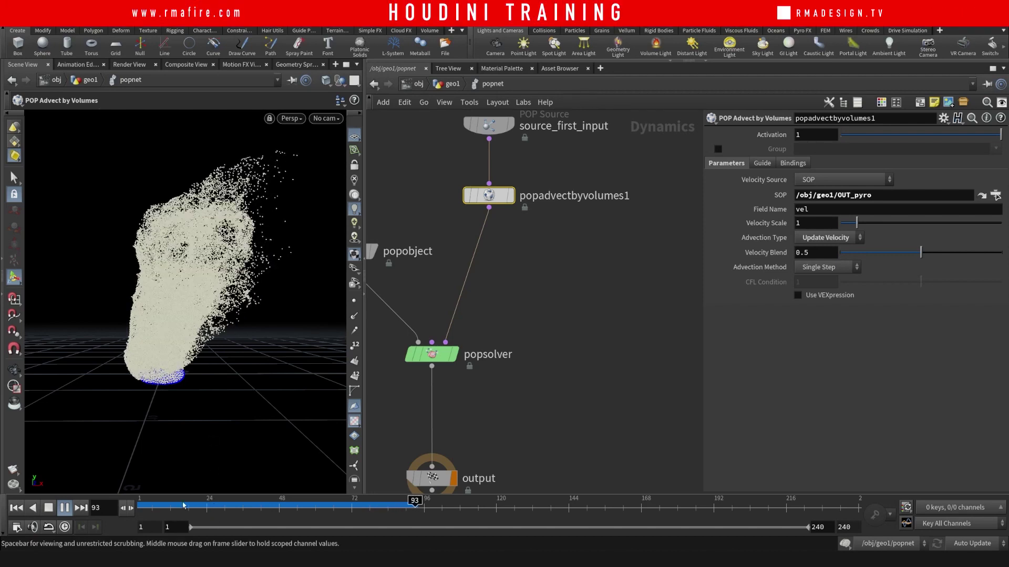
{"action": "mouse_move", "coordinate": [143, 504]}
{"action": "left_mouse_down"}
{"action": "mouse_move", "coordinate": [369, 500]}
{"action": "mouse_move", "coordinate": [145, 461]}
{"action": "mouse_move", "coordinate": [119, 416]}
{"action": "left_mouse_up"}
- In the birth settings of source_first_input, set Life Expectancy to 1 and Life Variance to .5
{"action": "middle_click_drag", "start_coordinate": [536, 305], "coordinate": [543, 364]}
{"action": "left_click", "coordinate": [491, 182]}
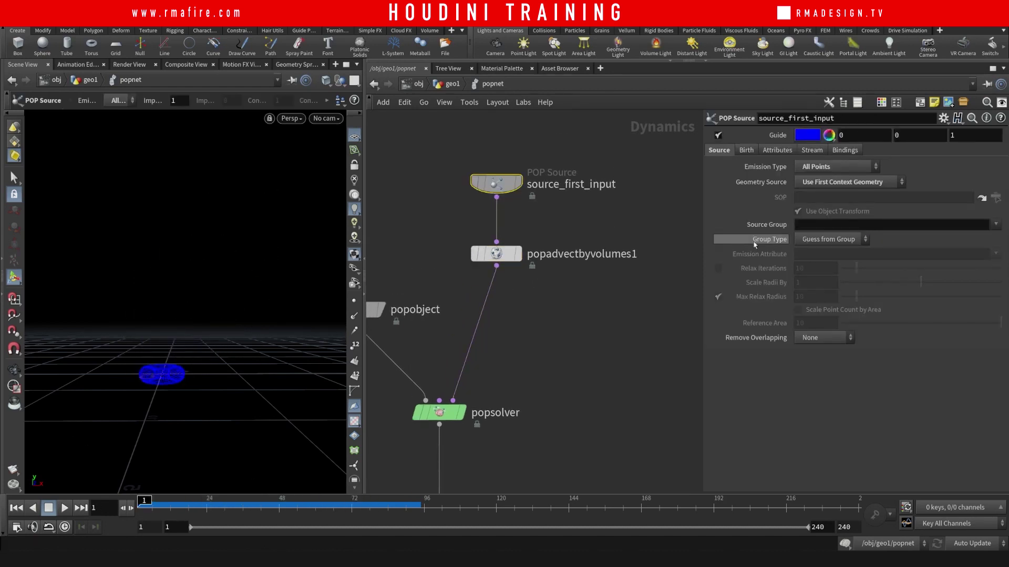
{"action": "left_click", "coordinate": [746, 149]}
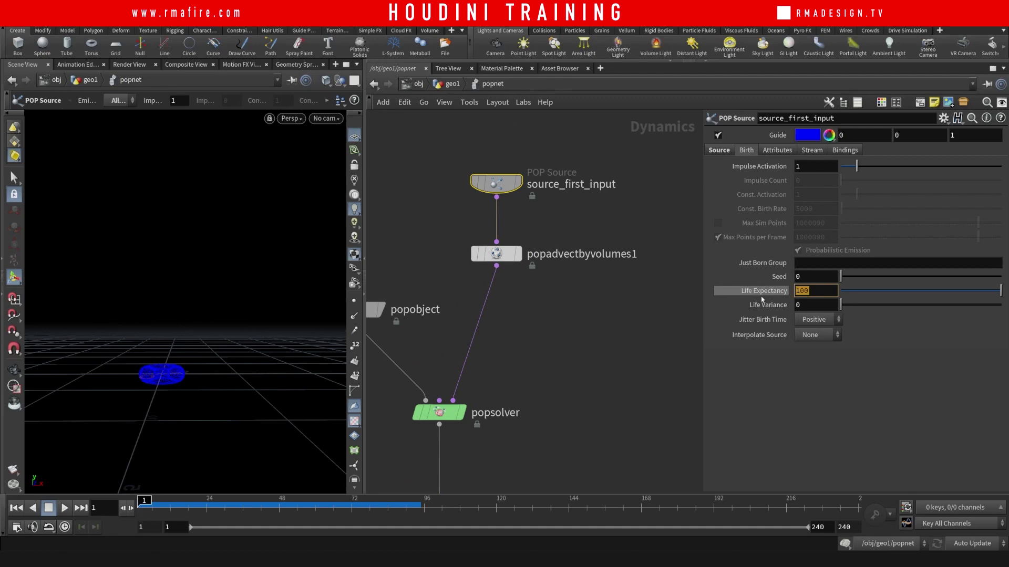
{"action": "type", "text": "2"}
{"action": "key", "text": "Tab"}
{"action": "type", "text": "1"}
{"action": "key", "text": "Return"}
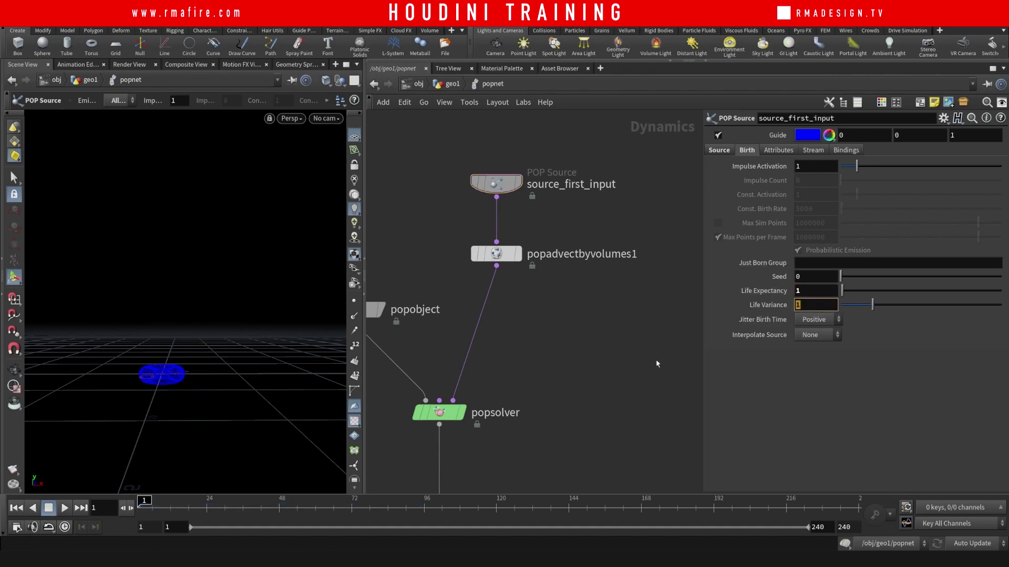
{"action": "type", "text": "5"}
{"action": "key", "text": "Return"}
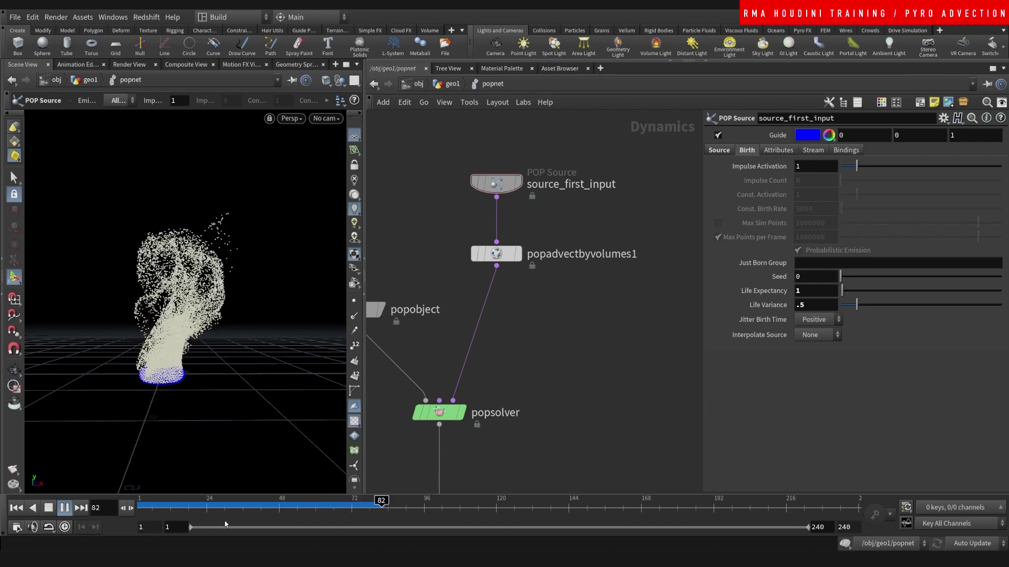
- Scrub the particle simulation back to about frame 40, then display the pyro cache in geo1 and compare both at frame 71
{"action": "left_click_drag", "start_coordinate": [227, 505], "coordinate": [234, 504]}
{"action": "left_click_drag", "start_coordinate": [313, 505], "coordinate": [257, 505]}
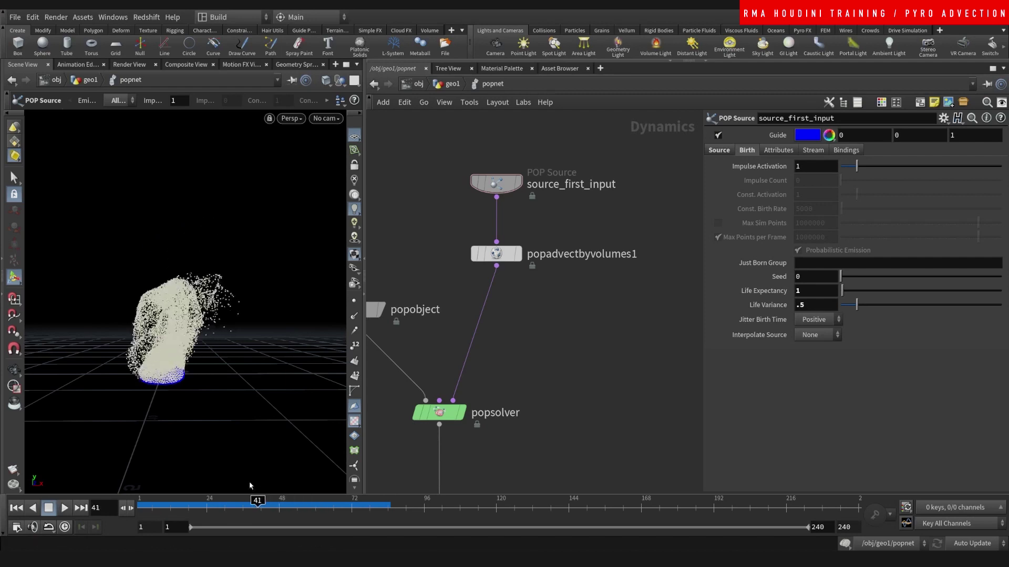
{"action": "left_click", "coordinate": [449, 84]}
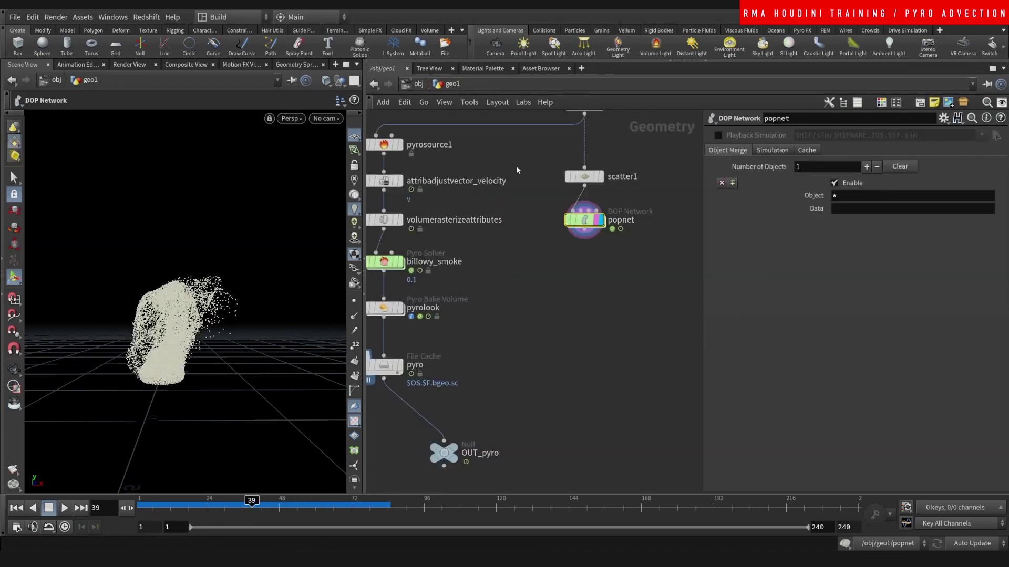
{"action": "left_click", "coordinate": [398, 365]}
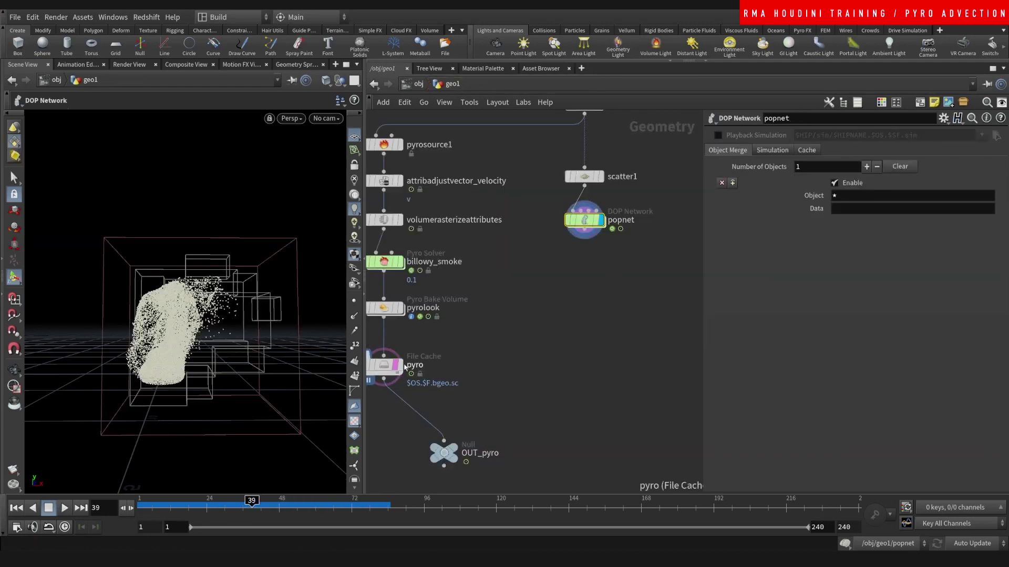
{"action": "left_click", "coordinate": [401, 365]}
{"action": "left_click_drag", "start_coordinate": [252, 505], "coordinate": [339, 498]}
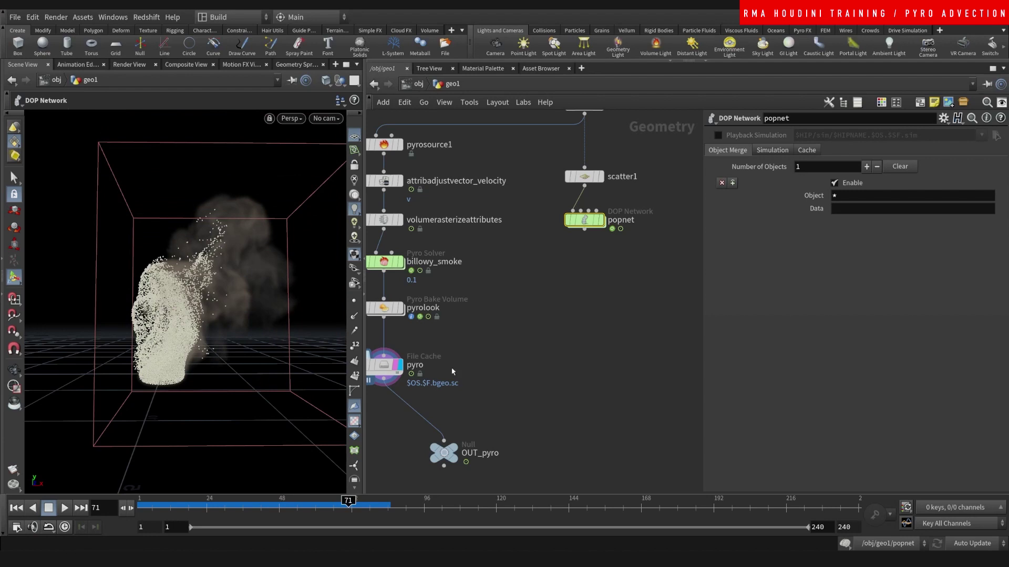
- Inside popnet, set source_first_input's Life Expectancy to 3 at frame 1, then replay the particles and scrub back to frame 70
{"action": "double_click", "coordinate": [585, 221]}
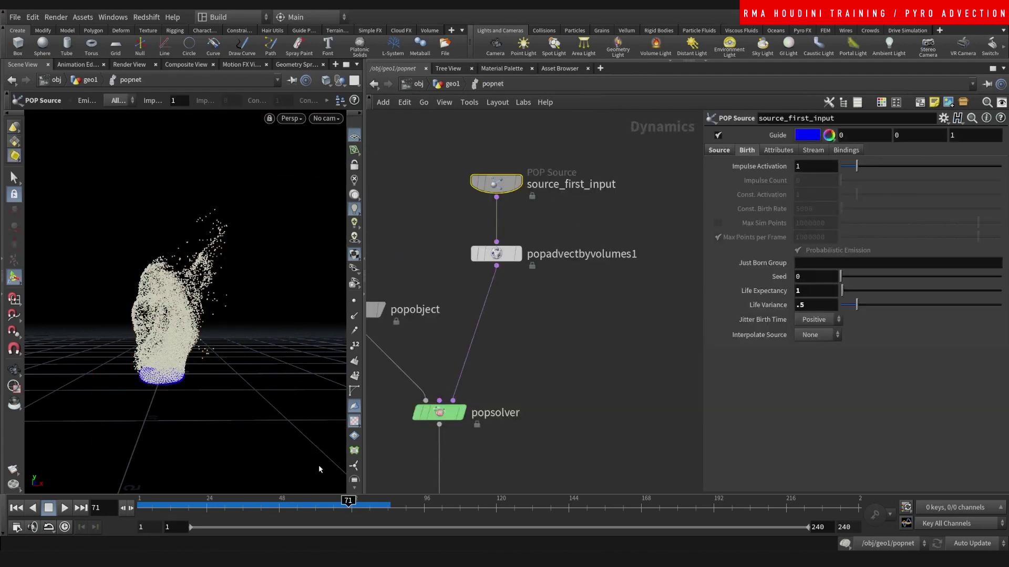
{"action": "left_click_drag", "start_coordinate": [305, 505], "coordinate": [138, 506]}
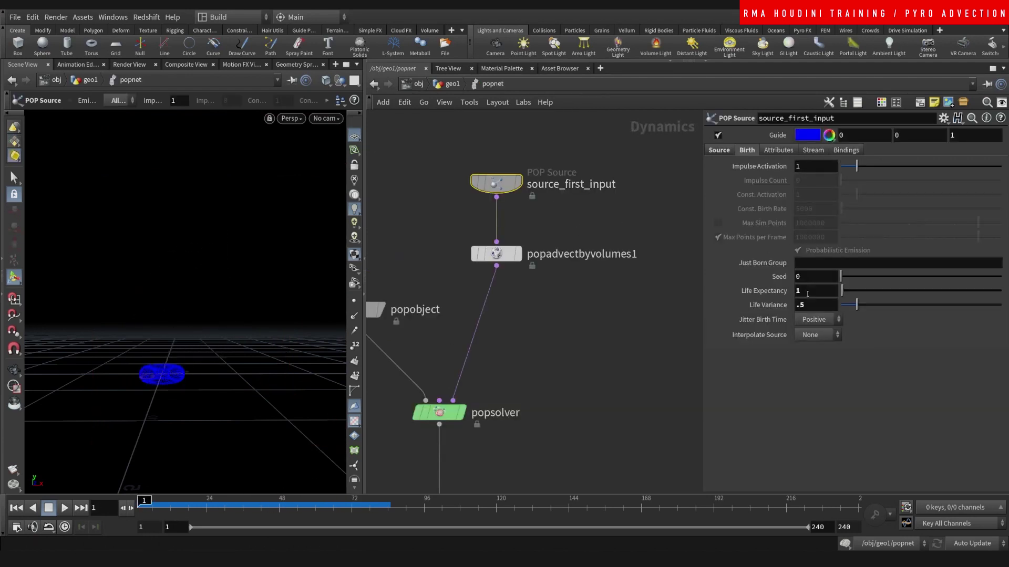
{"action": "key", "text": "Return"}
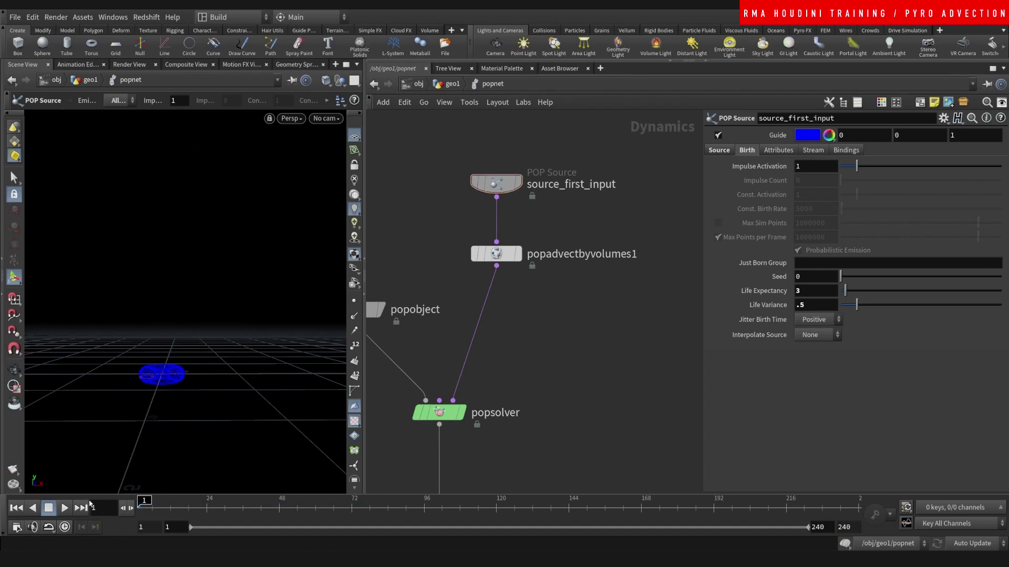
{"action": "left_click", "coordinate": [65, 507]}
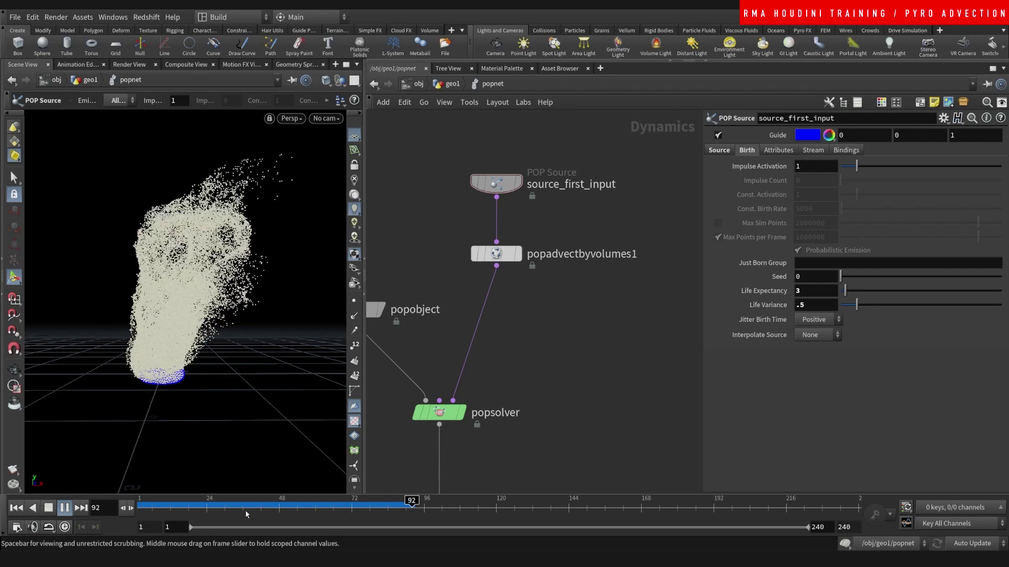
{"action": "left_click_drag", "start_coordinate": [405, 502], "coordinate": [345, 502]}
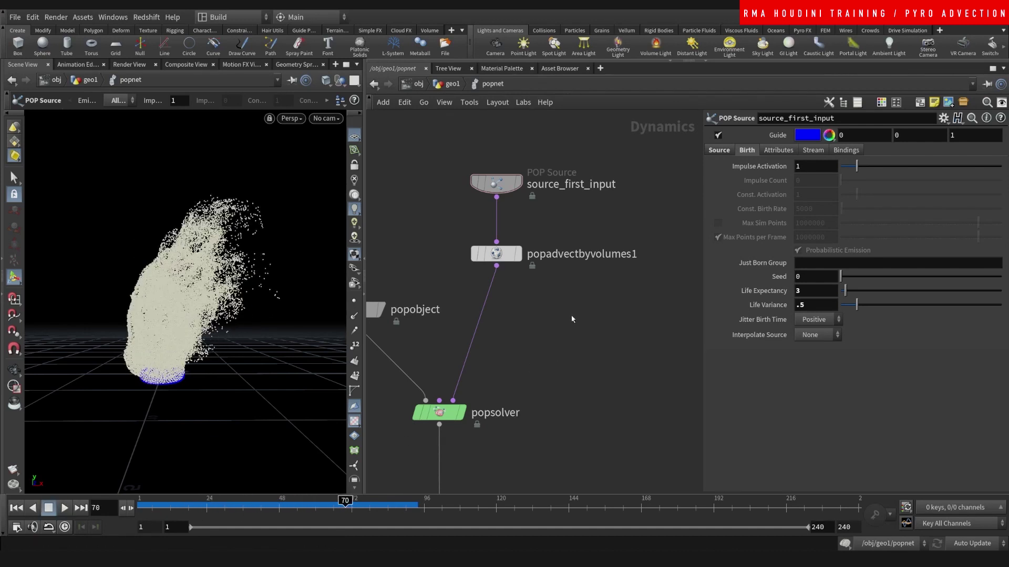
- Set the Advection Method of popadvectbyvolumes1 to Trace, then replay the simulation from frame 1 and scrub to around frame 70
{"action": "middle_click_drag", "start_coordinate": [570, 328], "coordinate": [546, 301]}
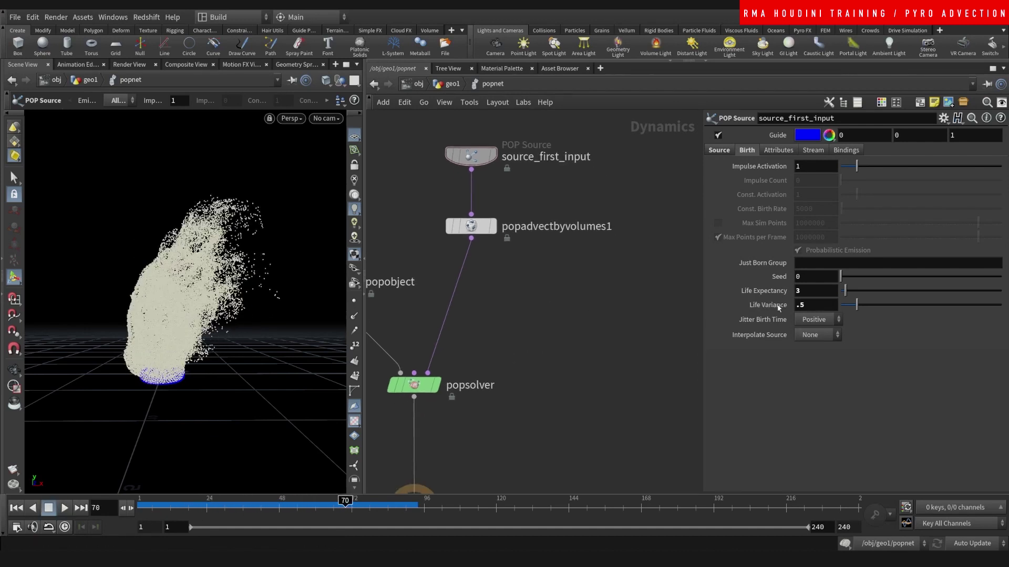
{"action": "left_click", "coordinate": [471, 226]}
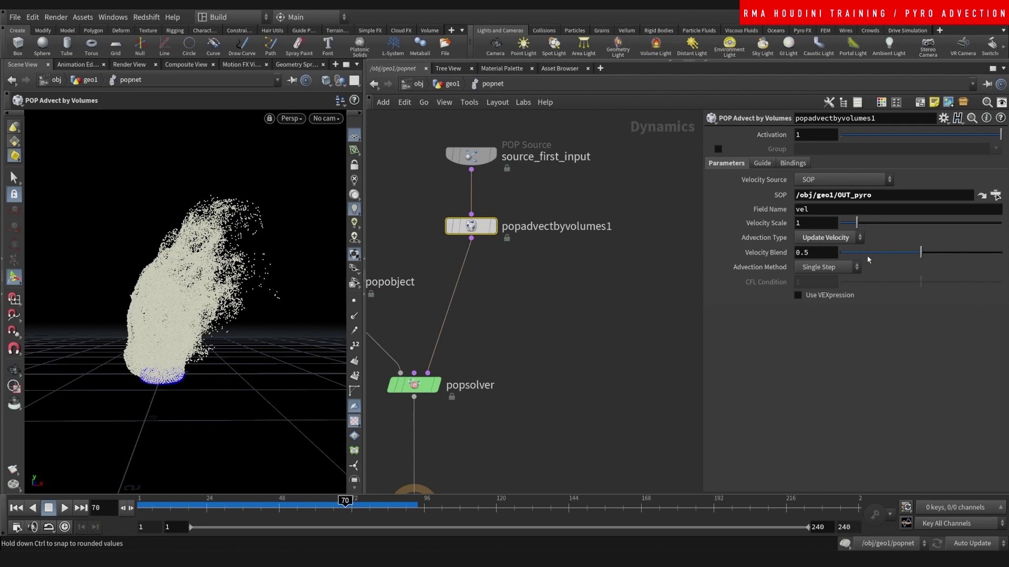
{"action": "left_click", "coordinate": [844, 269]}
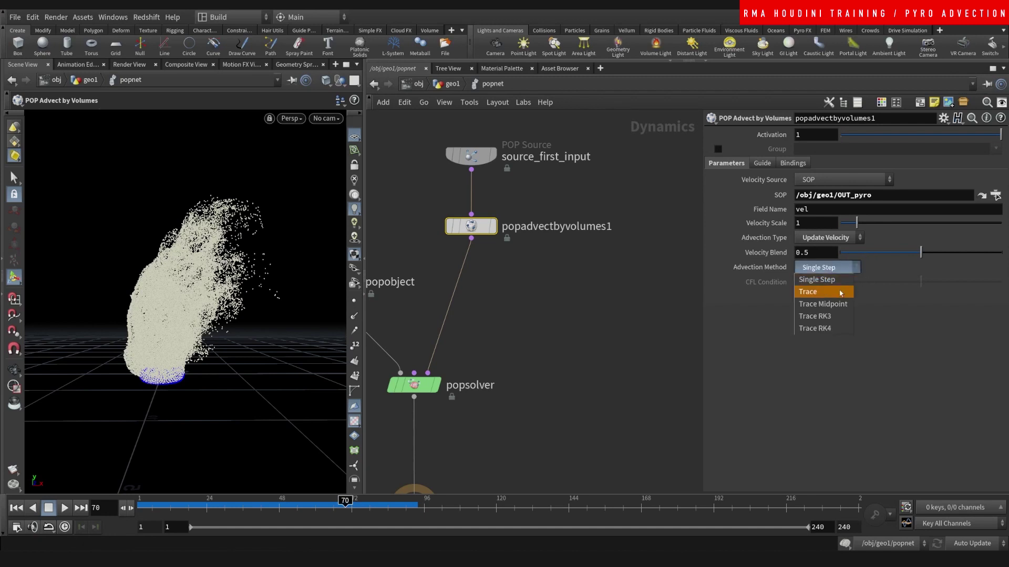
{"action": "left_click", "coordinate": [838, 293]}
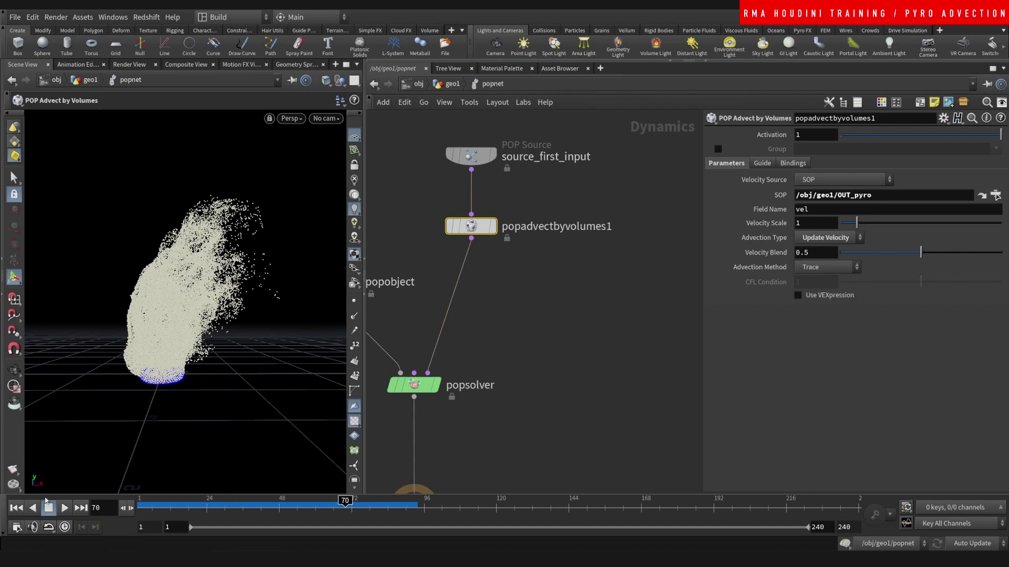
{"action": "left_click", "coordinate": [16, 508]}
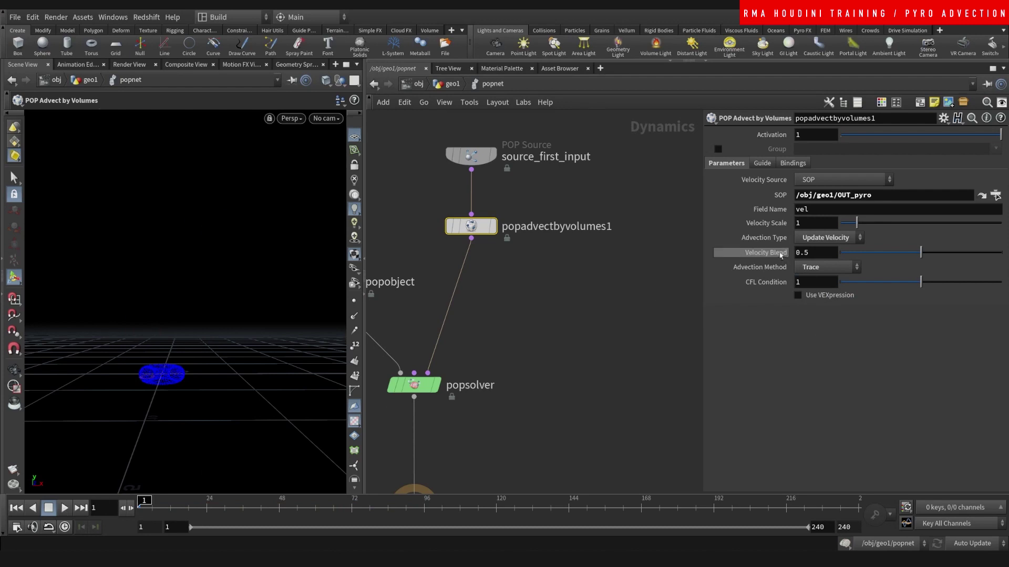
{"action": "mouse_move", "coordinate": [788, 252]}
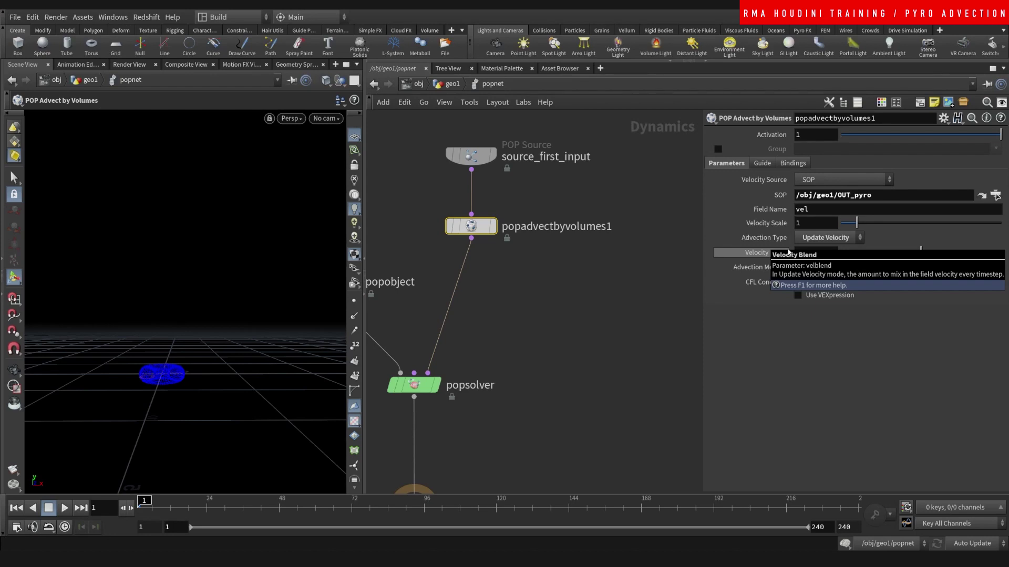
{"action": "left_click", "coordinate": [65, 507]}
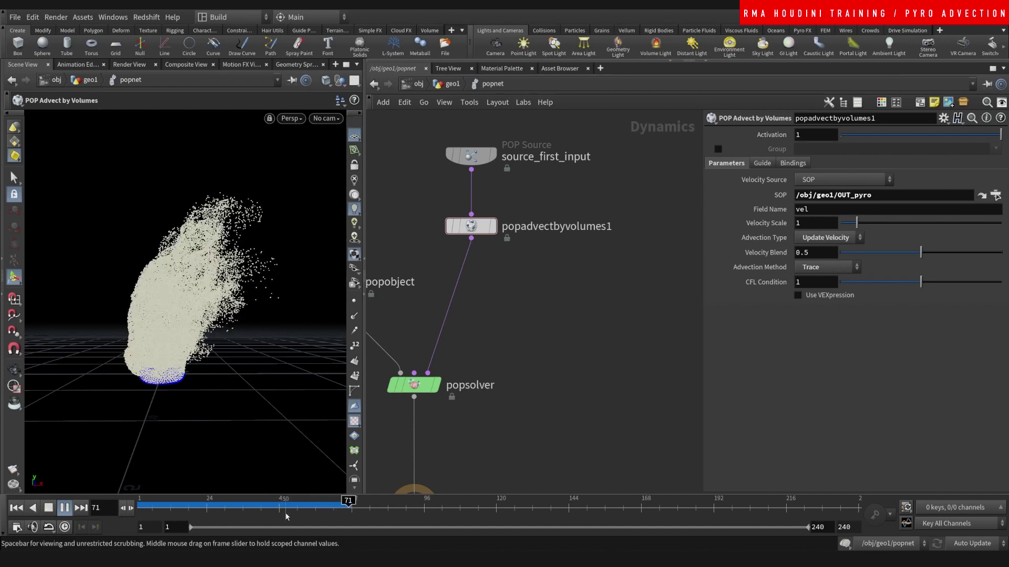
{"action": "left_click_drag", "start_coordinate": [283, 509], "coordinate": [310, 509]}
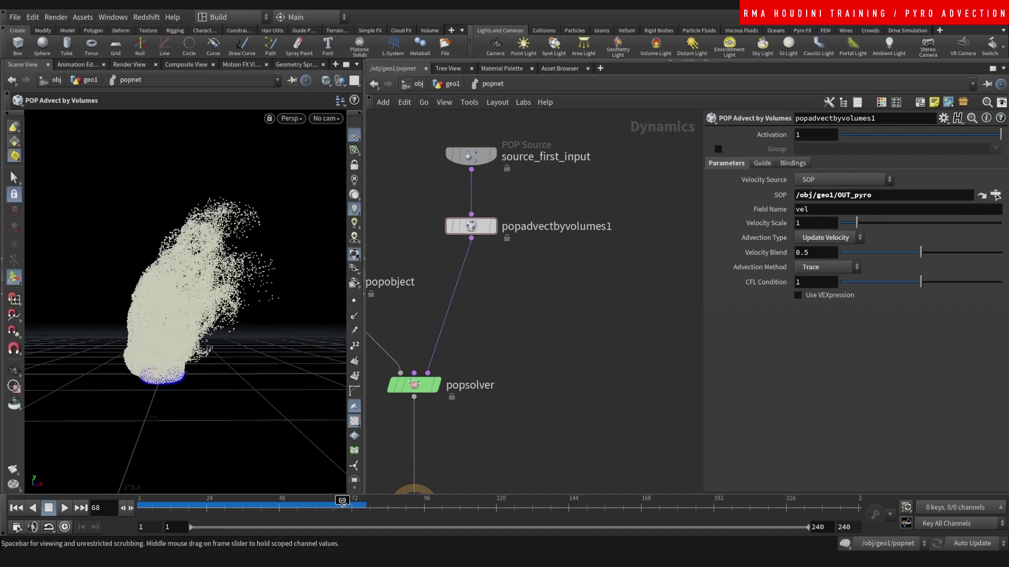
- Return to geo1 and add an Attribute Transfer node below popnet
{"action": "key", "text": "u"}
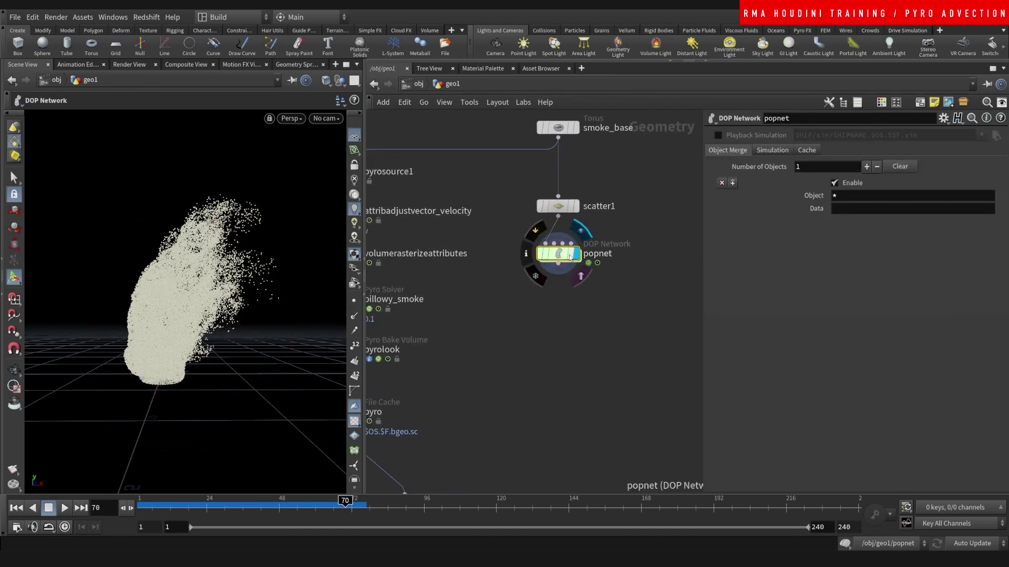
{"action": "key", "text": "Tab"}
{"action": "type", "text": "attra"}
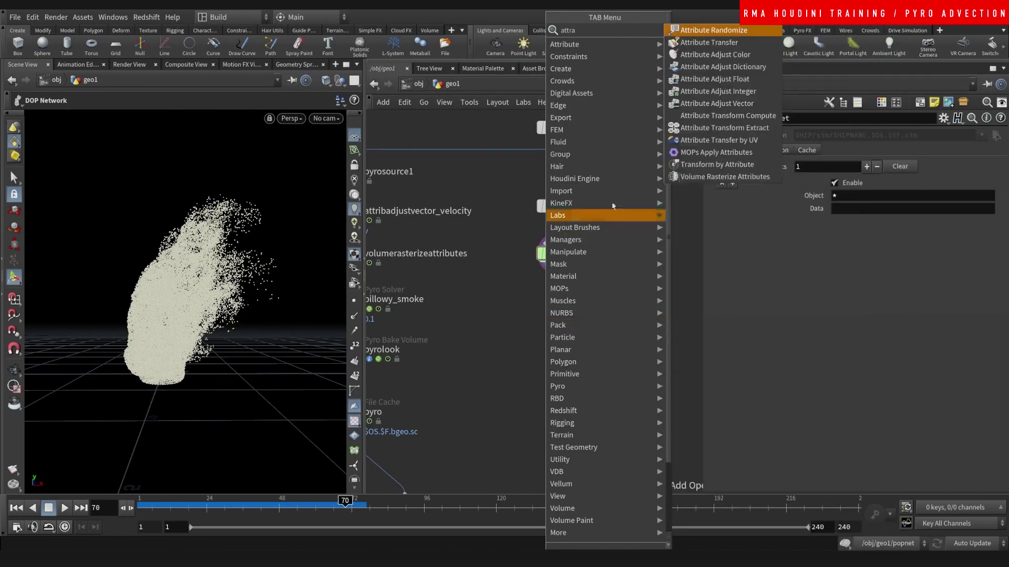
{"action": "left_click", "coordinate": [708, 44]}
{"action": "left_click", "coordinate": [560, 360]}
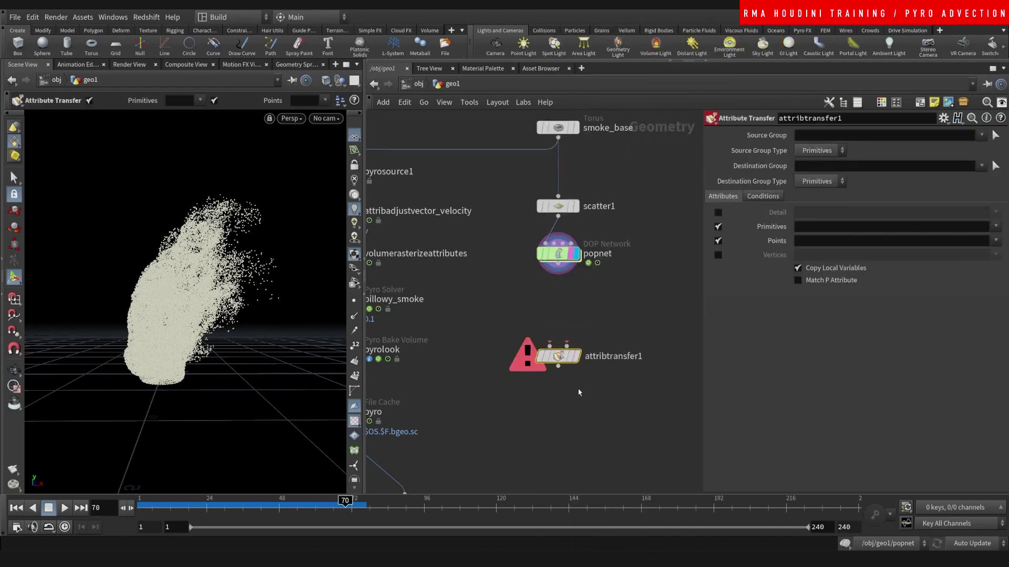
- Wire popnet's output into both inputs of attribtransfer1 and display the node
{"action": "left_click", "coordinate": [550, 345]}
{"action": "left_click", "coordinate": [558, 264]}
{"action": "left_click", "coordinate": [566, 346]}
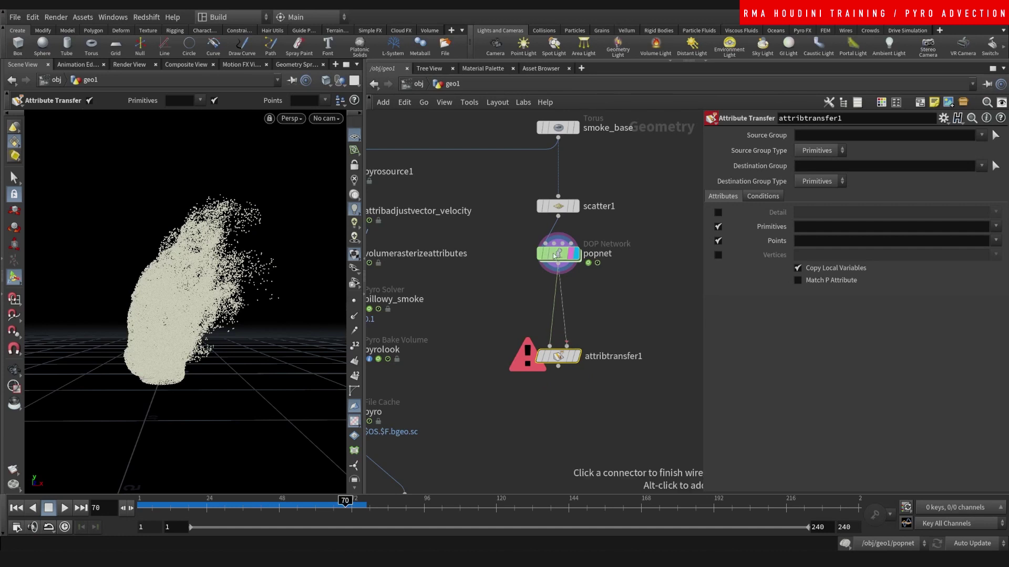
{"action": "left_click", "coordinate": [558, 264]}
{"action": "left_click", "coordinate": [578, 358]}
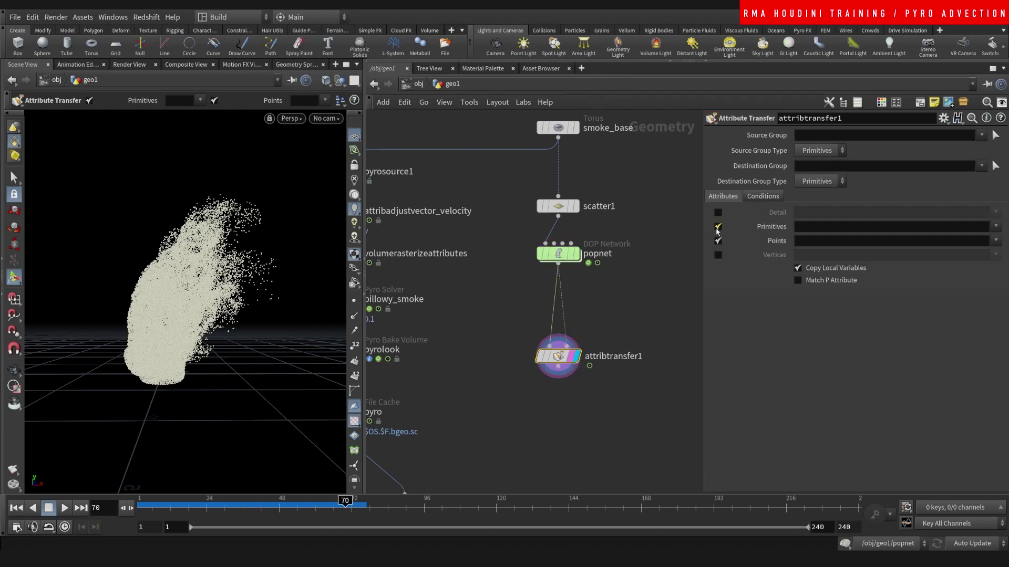
- Turn off primitive attributes on attribtransfer1 and set the transferred point attribute to P
{"action": "left_click", "coordinate": [718, 227]}
{"action": "left_click", "coordinate": [850, 240]}
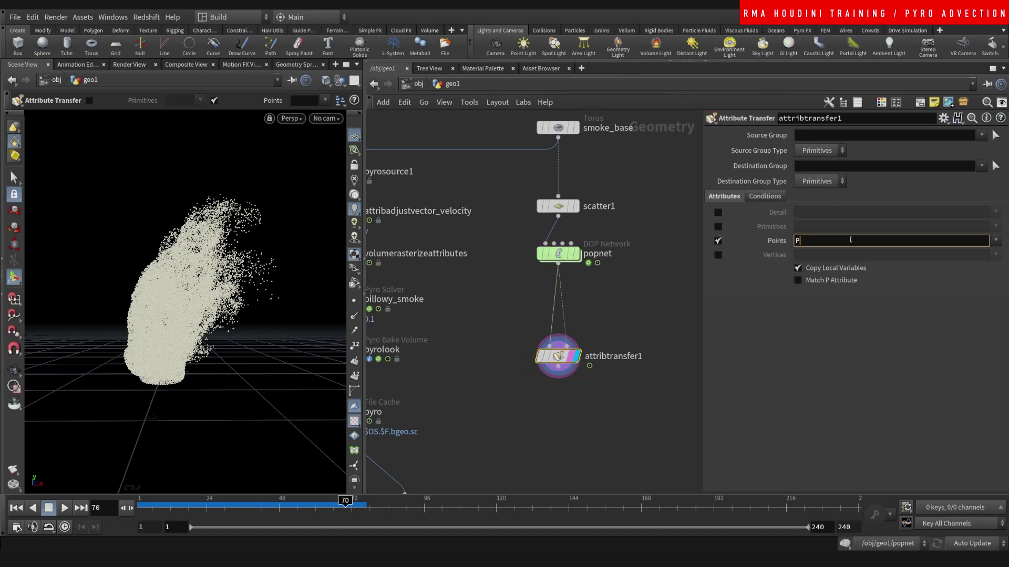
{"action": "key", "text": "Return"}
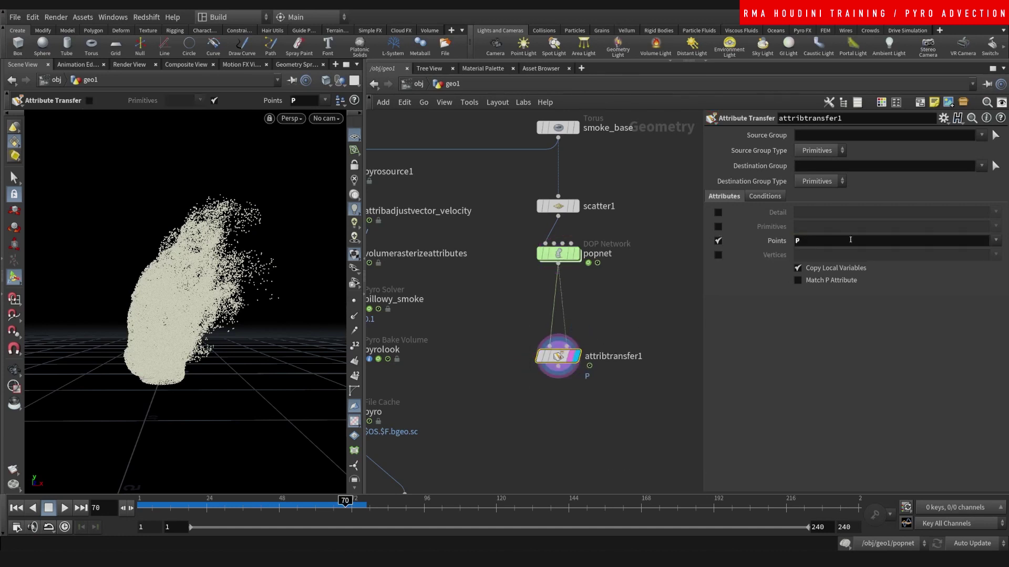
- Set attribtransfer1's Distance Threshold to 0.34 and Blend Width to 0.22, and move the node closer to popnet
{"action": "left_click", "coordinate": [765, 196]}
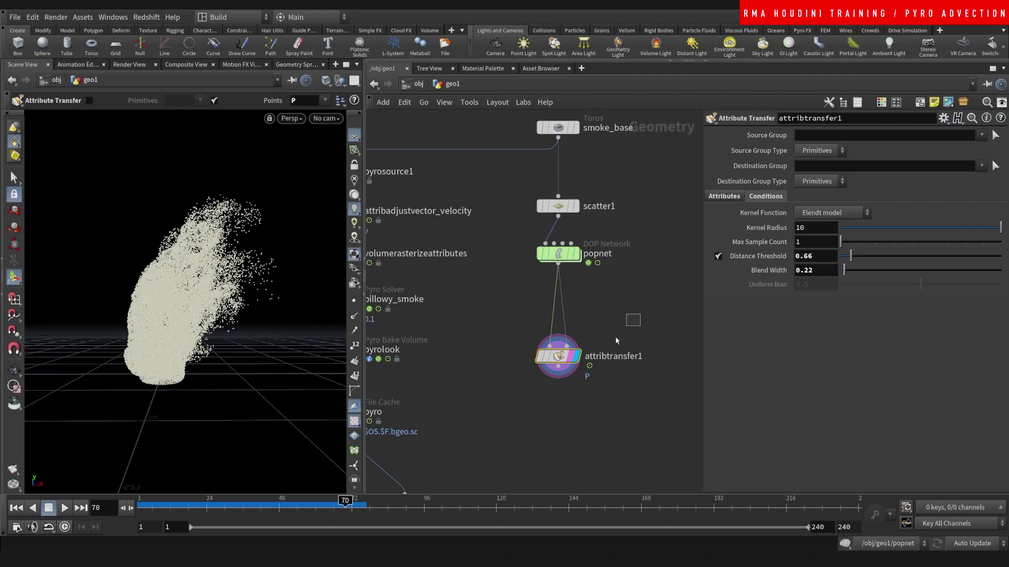
{"action": "left_click_drag", "start_coordinate": [558, 356], "coordinate": [558, 321]}
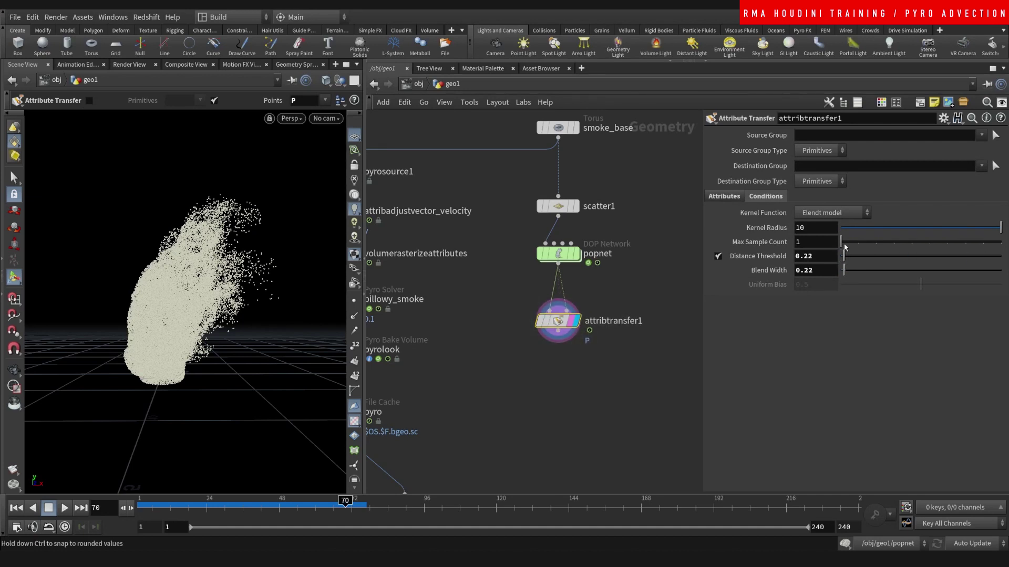
{"action": "left_click_drag", "start_coordinate": [844, 247], "coordinate": [845, 247]}
- Deselect the Position (P) point attribute on attribtransfer1 and select it again
{"action": "left_click", "coordinate": [727, 198]}
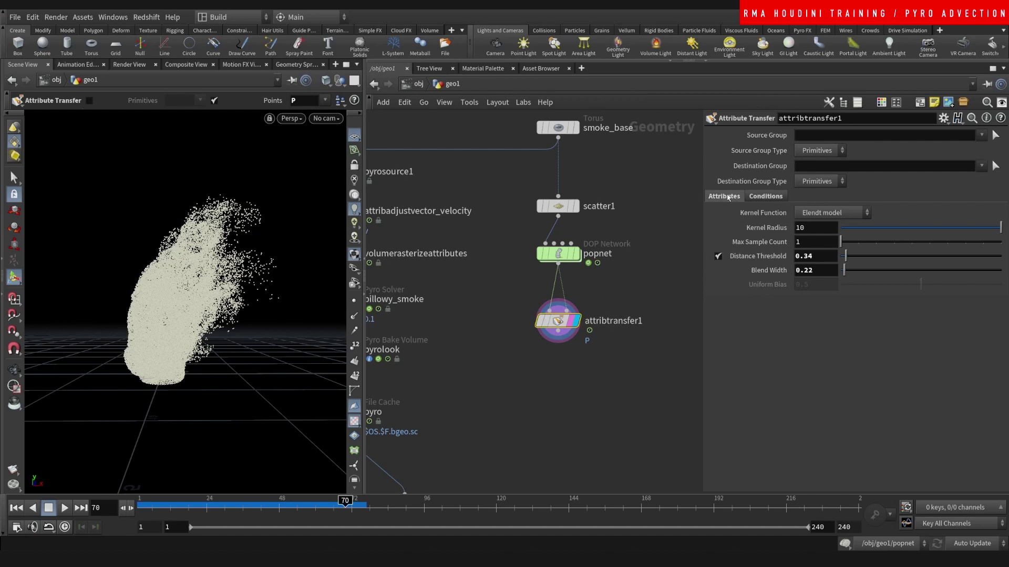
{"action": "left_click", "coordinate": [725, 195]}
{"action": "left_click", "coordinate": [997, 240]}
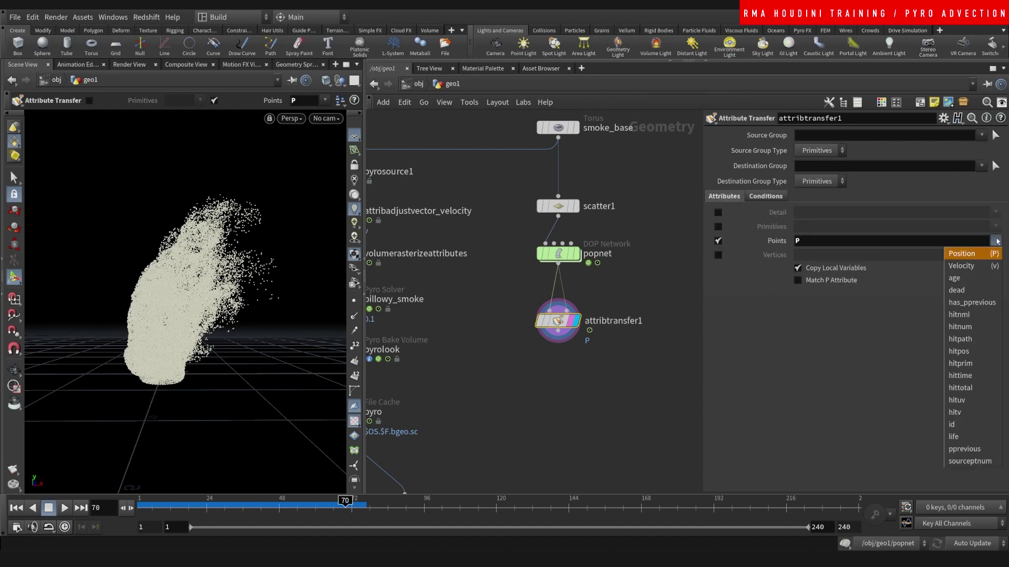
{"action": "left_click", "coordinate": [993, 255]}
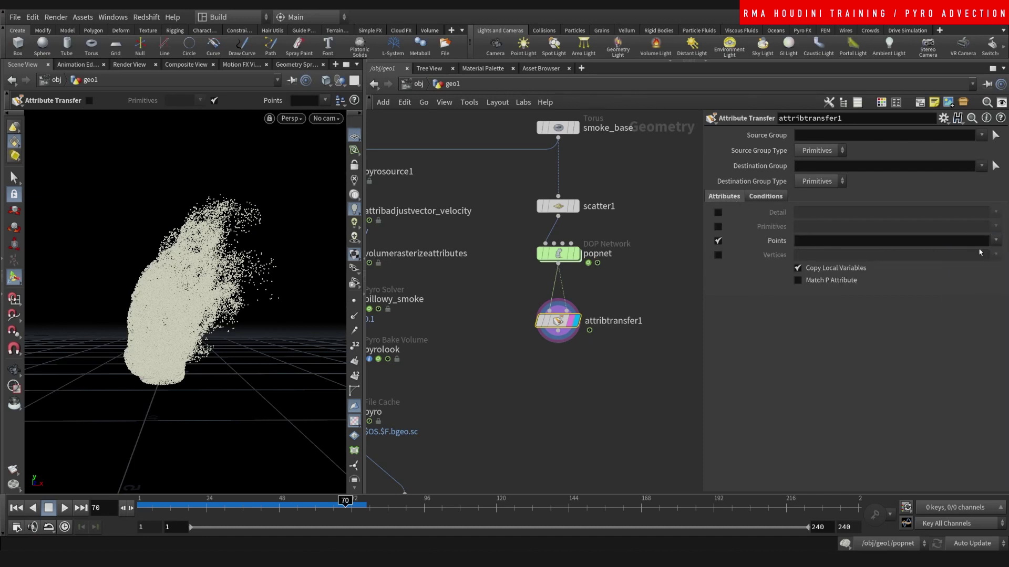
{"action": "left_click", "coordinate": [996, 240]}
{"action": "left_click", "coordinate": [973, 261]}
- Nudge attribtransfer1 up toward popnet and scrub back to frame 47 to inspect the particles
{"action": "left_click_drag", "start_coordinate": [557, 320], "coordinate": [557, 312]}
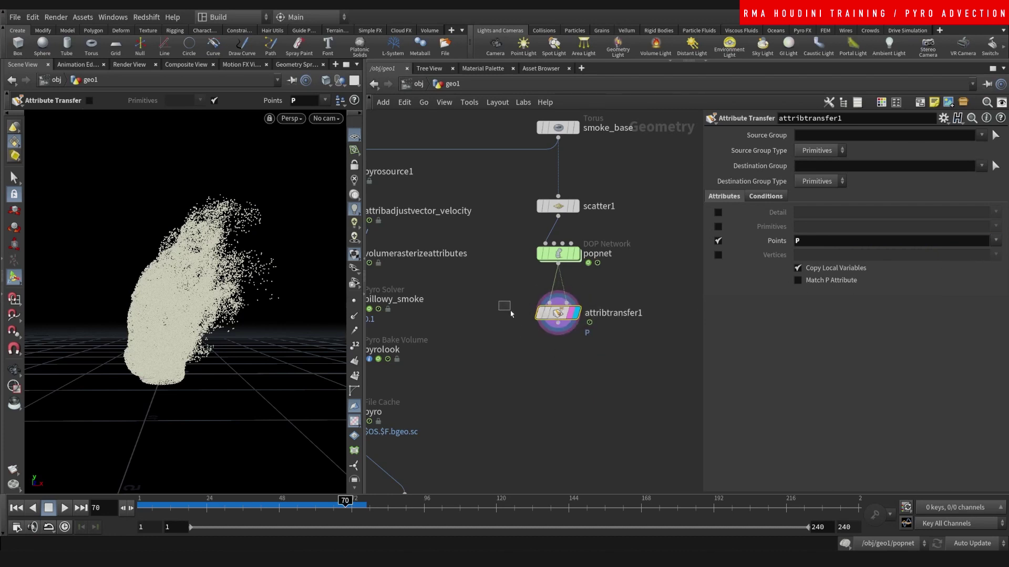
{"action": "left_click_drag", "start_coordinate": [345, 502], "coordinate": [276, 504]}
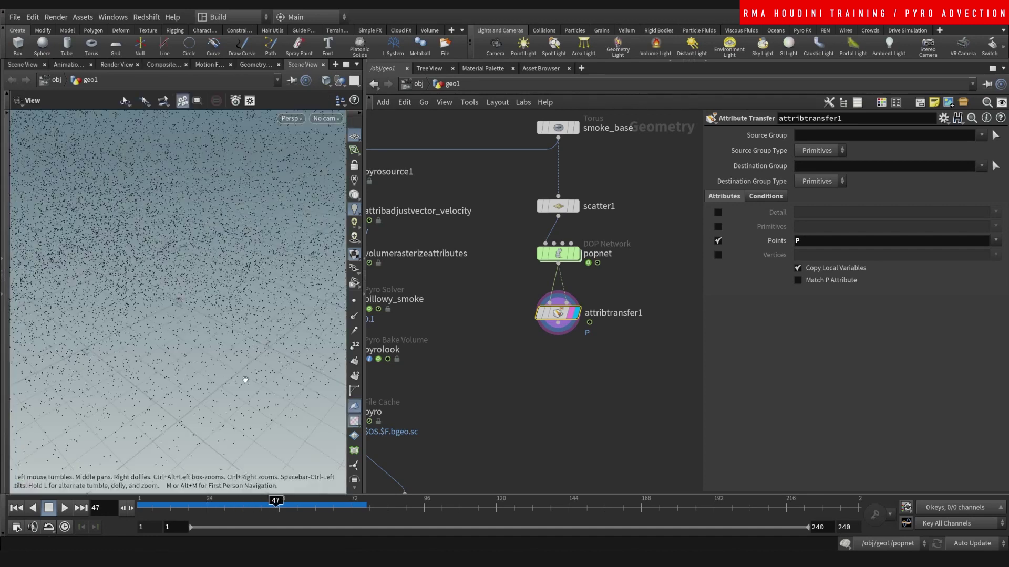
- Move to frame 57, display popnet instead of attribtransfer1, and delete the attribtransfer1 node
{"action": "key", "text": "f"}
{"action": "left_click_drag", "start_coordinate": [209, 381], "coordinate": [231, 311]}
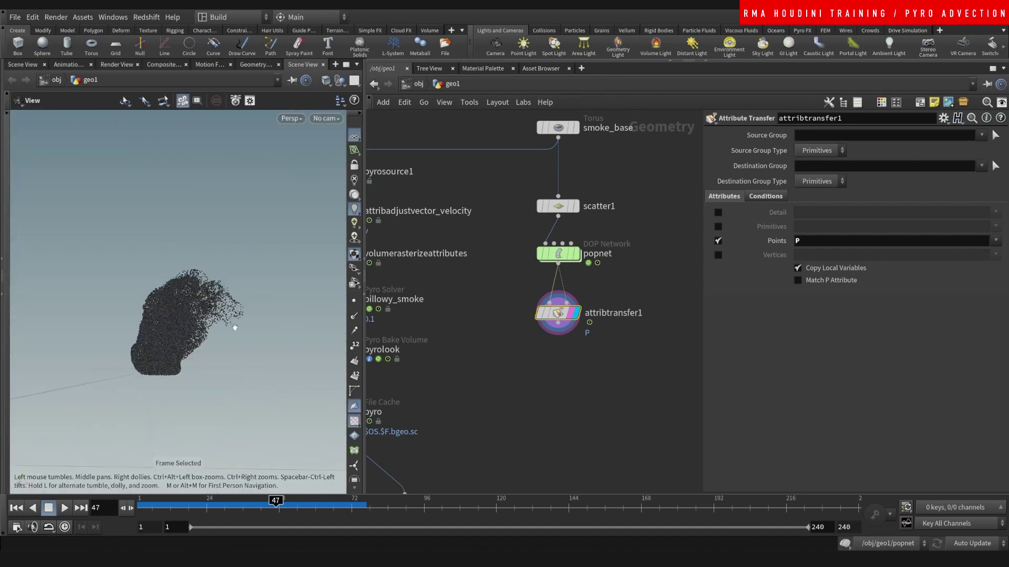
{"action": "left_click_drag", "start_coordinate": [286, 511], "coordinate": [306, 482]}
{"action": "left_click", "coordinate": [576, 254]}
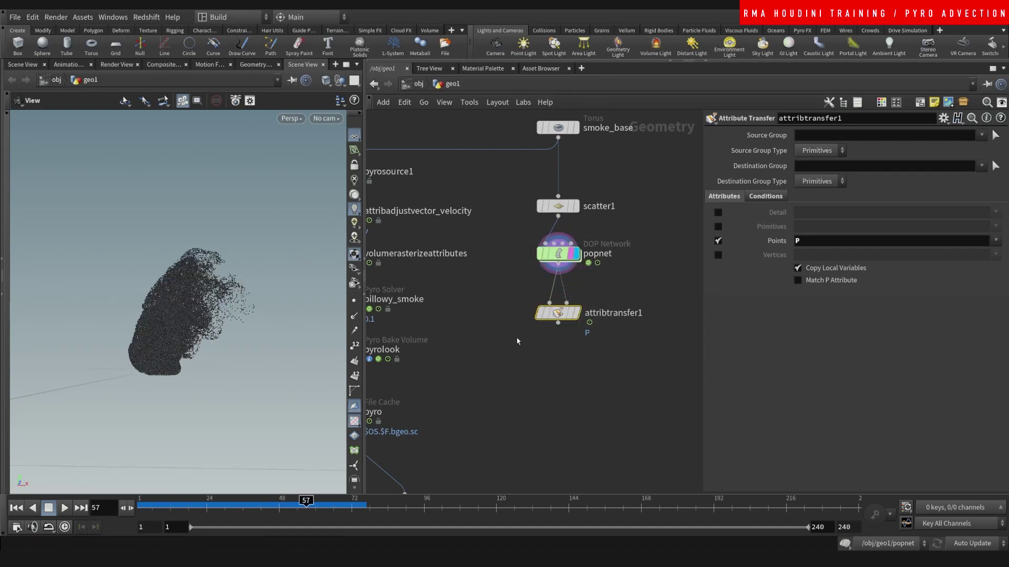
{"action": "key", "text": "Delete"}
{"action": "key", "text": "l"}
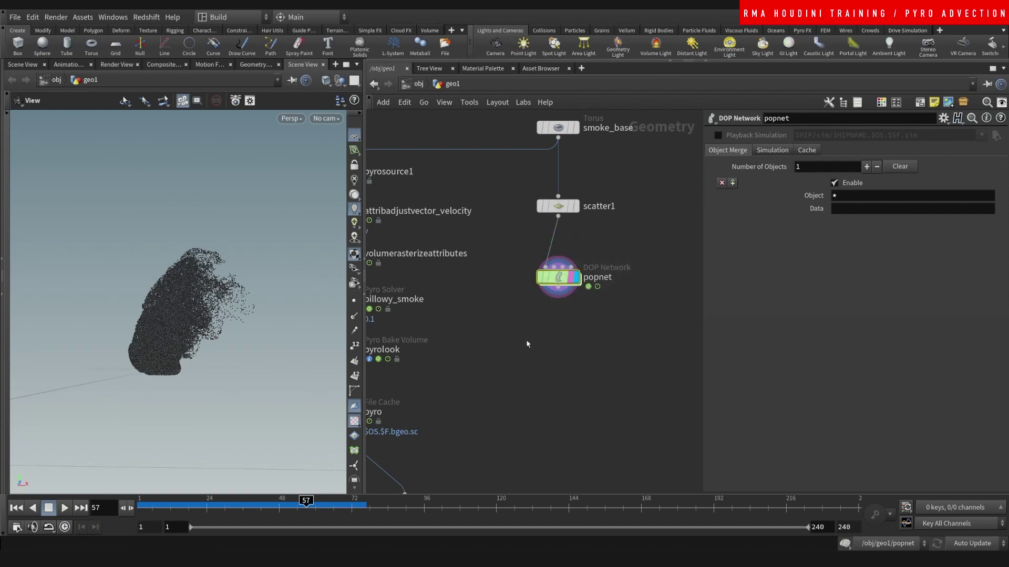
- Move to frame 61 and add a Merge node between and below the pyro and popnet nodes
{"action": "left_click_drag", "start_coordinate": [169, 506], "coordinate": [317, 492]}
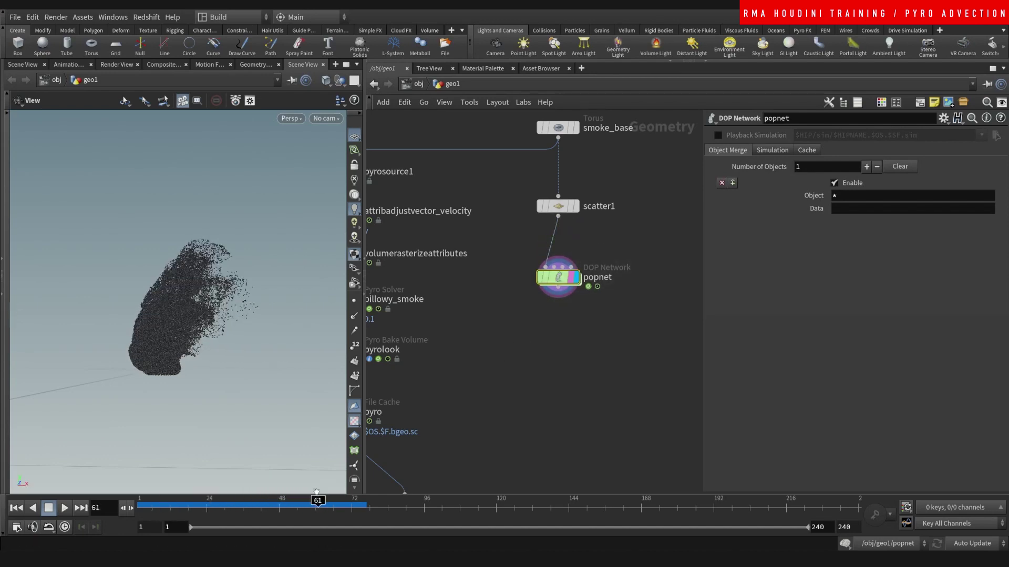
{"action": "right_click_drag", "start_coordinate": [229, 306], "coordinate": [176, 320]}
{"action": "left_click_drag", "start_coordinate": [175, 320], "coordinate": [196, 329]}
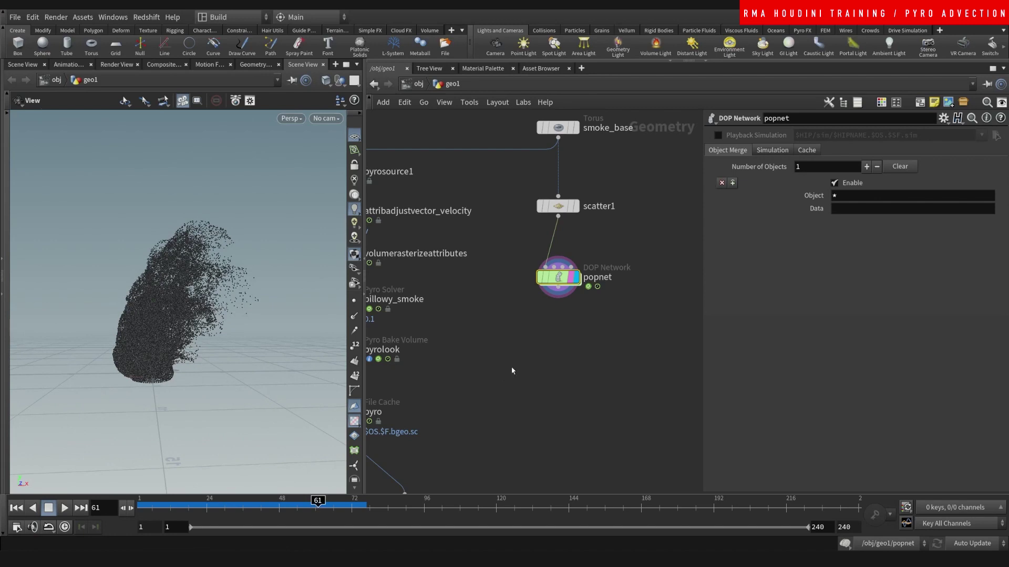
{"action": "key", "text": "h"}
{"action": "key", "text": "Tab"}
{"action": "type", "text": "merge"}
{"action": "key", "text": "Return"}
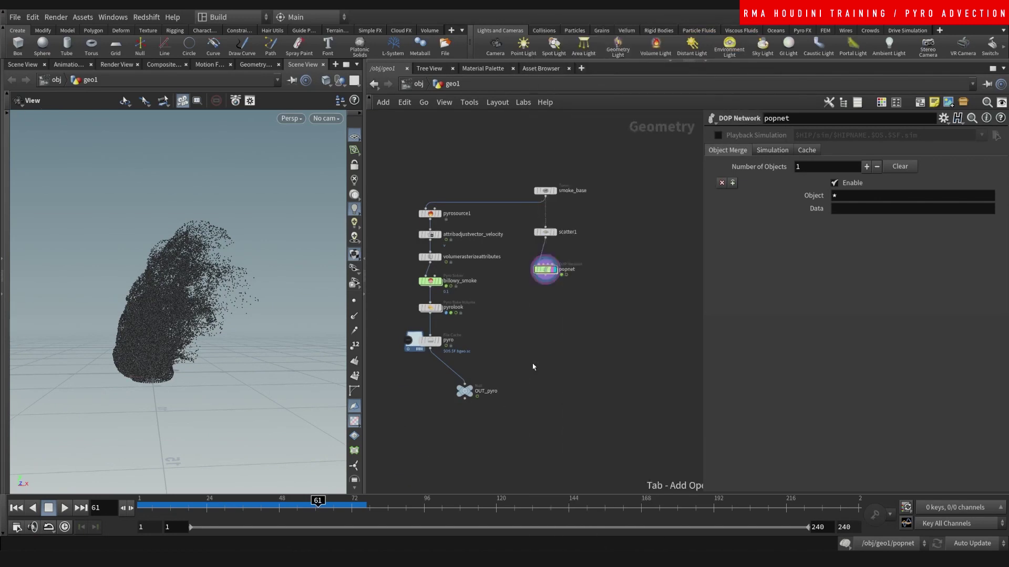
{"action": "left_click", "coordinate": [535, 366]}
- Connect pyro and popnet into merge1 and display the merged smoke and particles
{"action": "left_click", "coordinate": [426, 351]}
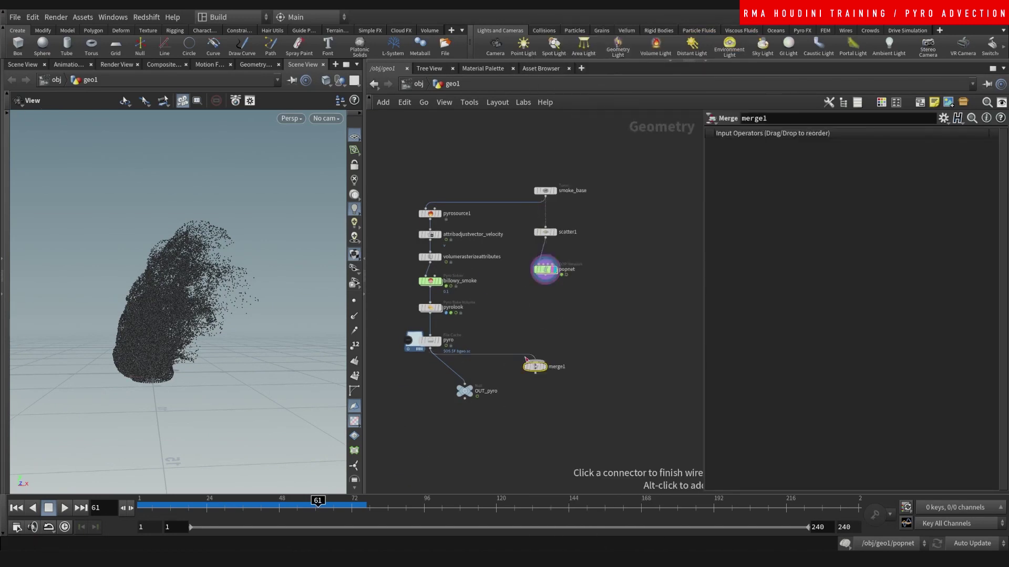
{"action": "left_click", "coordinate": [535, 361]}
{"action": "scroll", "coordinate": [556, 307], "scroll_direction": "up", "scroll_amount": 3}
{"action": "left_click_drag", "start_coordinate": [542, 239], "coordinate": [521, 403]}
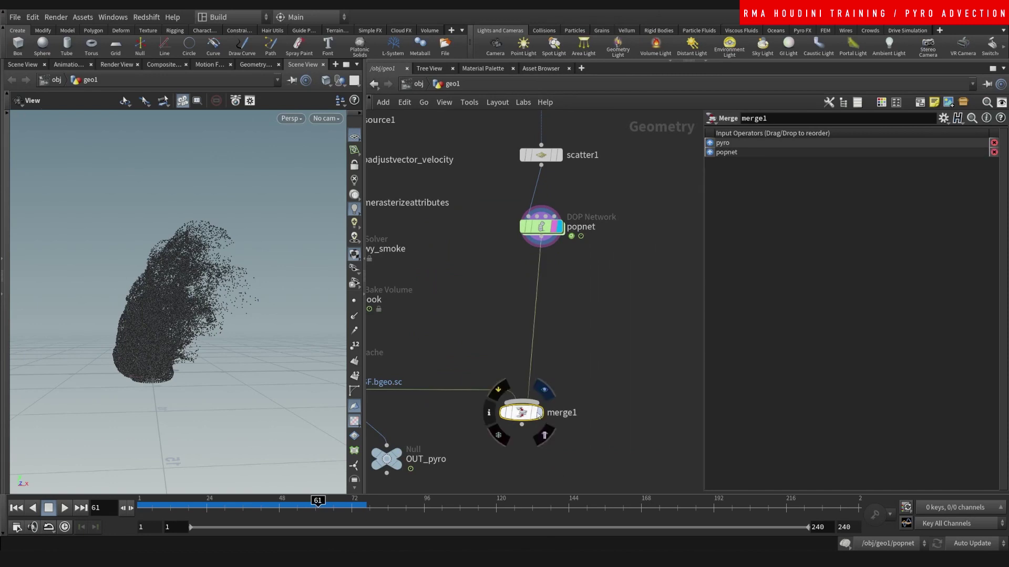
{"action": "left_click", "coordinate": [540, 413]}
{"action": "right_click_drag", "start_coordinate": [230, 279], "coordinate": [221, 316]}
{"action": "left_click_drag", "start_coordinate": [220, 315], "coordinate": [215, 315]}
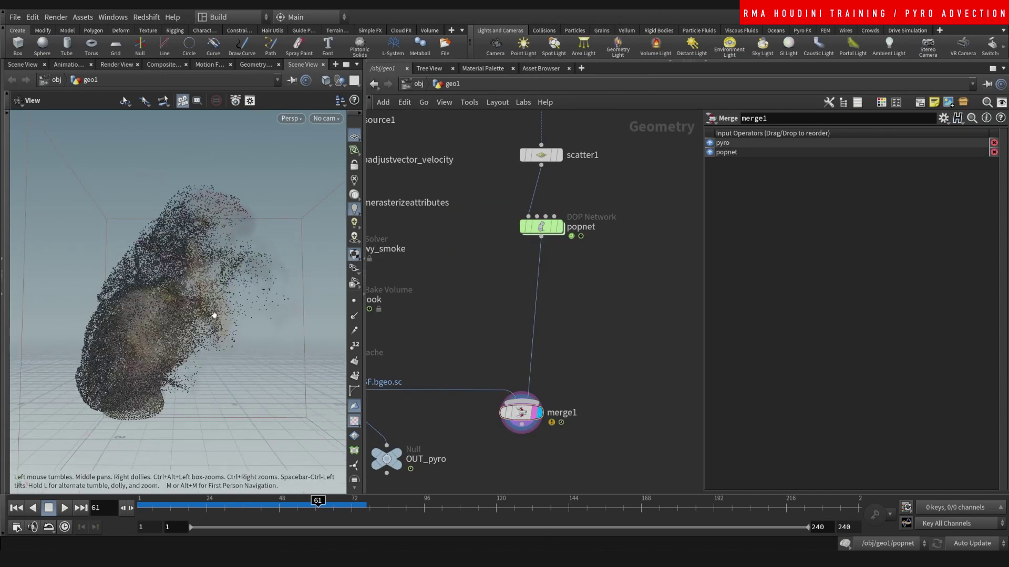
- Change the viewport background color scheme from Light to Dark in the display options
{"action": "key", "text": "d"}
{"action": "left_click", "coordinate": [322, 193]}
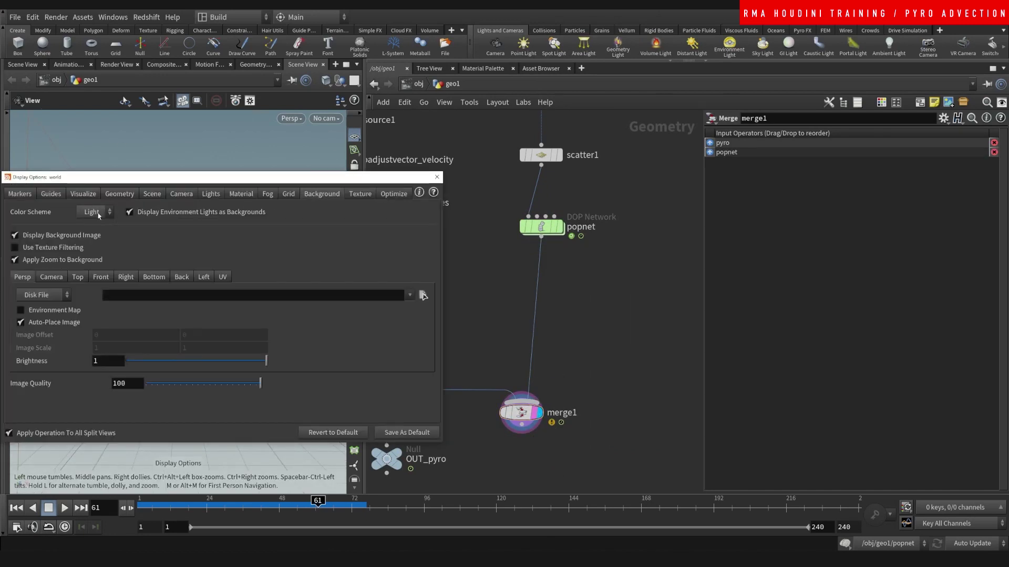
{"action": "left_click", "coordinate": [95, 212]}
{"action": "left_click", "coordinate": [88, 237]}
{"action": "left_click", "coordinate": [437, 177]}
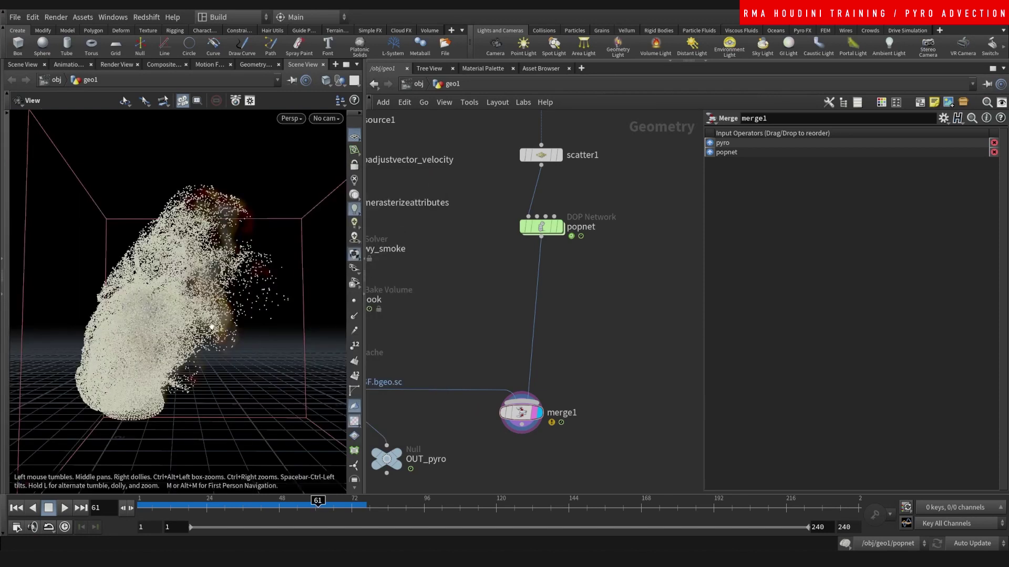
- Scrub to frame 69 and examine the merged smoke and particles from several angles and distances
{"action": "left_click_drag", "start_coordinate": [262, 508], "coordinate": [342, 508]}
{"action": "scroll", "coordinate": [221, 247], "scroll_direction": "up", "scroll_amount": 3}
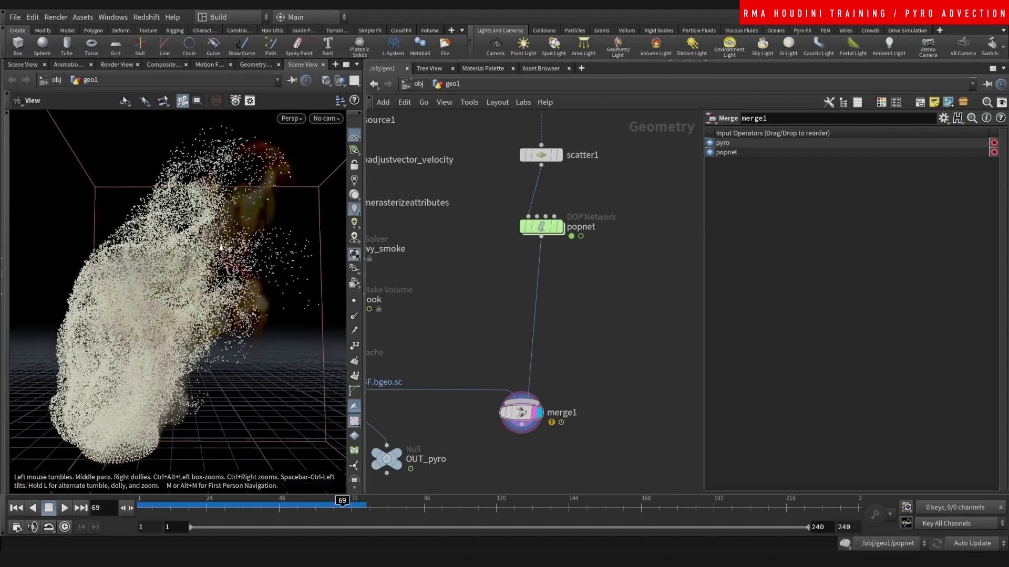
{"action": "left_click_drag", "start_coordinate": [221, 246], "coordinate": [244, 247]}
{"action": "scroll", "coordinate": [227, 284], "scroll_direction": "down", "scroll_amount": 5}
{"action": "left_click_drag", "start_coordinate": [227, 284], "coordinate": [237, 337]}
{"action": "middle_click_drag", "start_coordinate": [260, 280], "coordinate": [223, 299]}
{"action": "right_click_drag", "start_coordinate": [223, 299], "coordinate": [180, 317]}
{"action": "left_click_drag", "start_coordinate": [180, 317], "coordinate": [182, 338]}
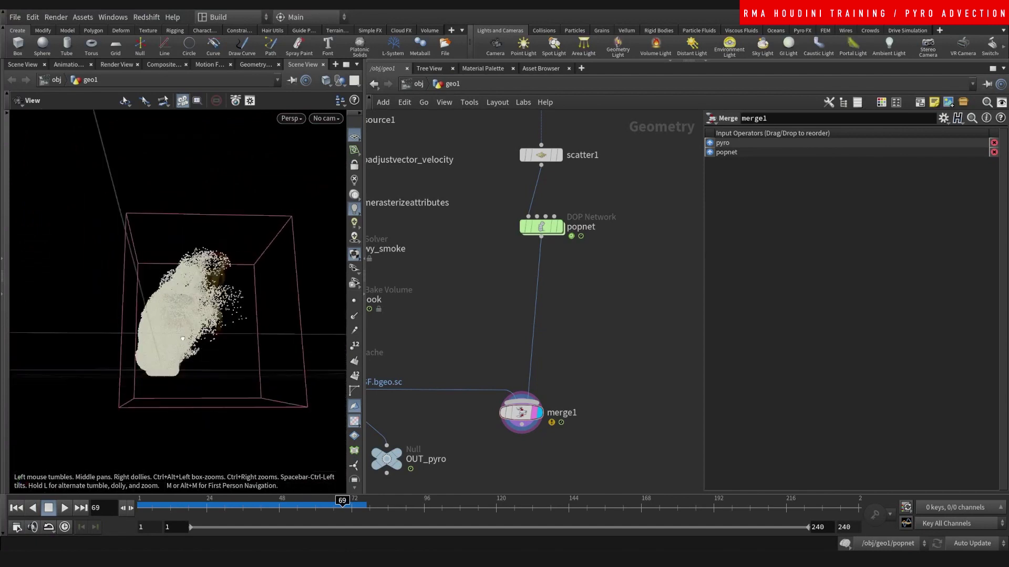
{"action": "right_click_drag", "start_coordinate": [182, 339], "coordinate": [283, 261]}
{"action": "left_click_drag", "start_coordinate": [284, 261], "coordinate": [221, 325]}
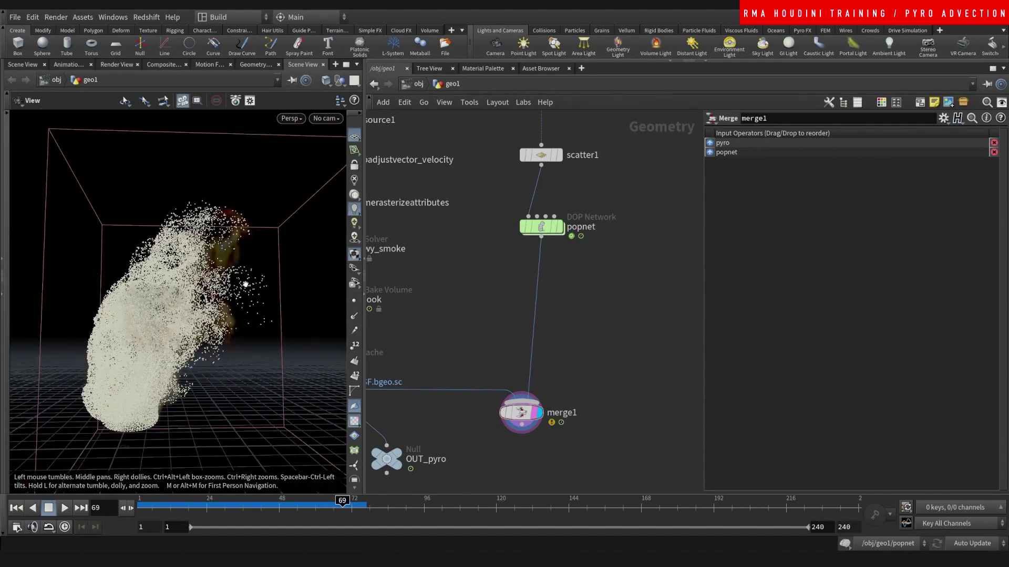
- Display popnet again and add a Copy Stamp node below it, off to the side of the popnet wire
{"action": "middle_click_drag", "start_coordinate": [581, 294], "coordinate": [504, 288]}
{"action": "left_click", "coordinate": [498, 239]}
{"action": "key", "text": "Tab"}
{"action": "type", "text": "copy"}
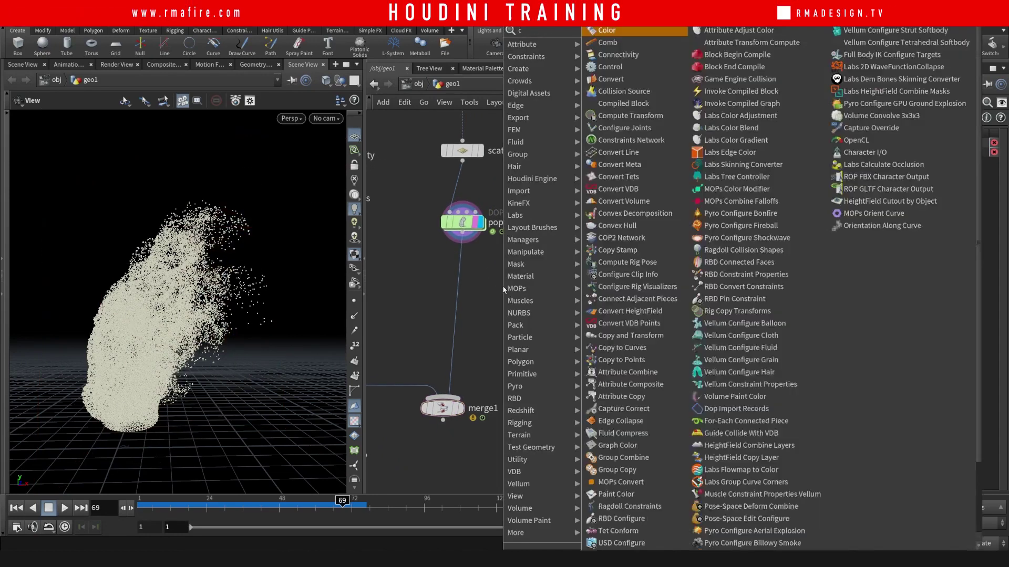
{"action": "key", "text": "Return"}
{"action": "left_click", "coordinate": [503, 287]}
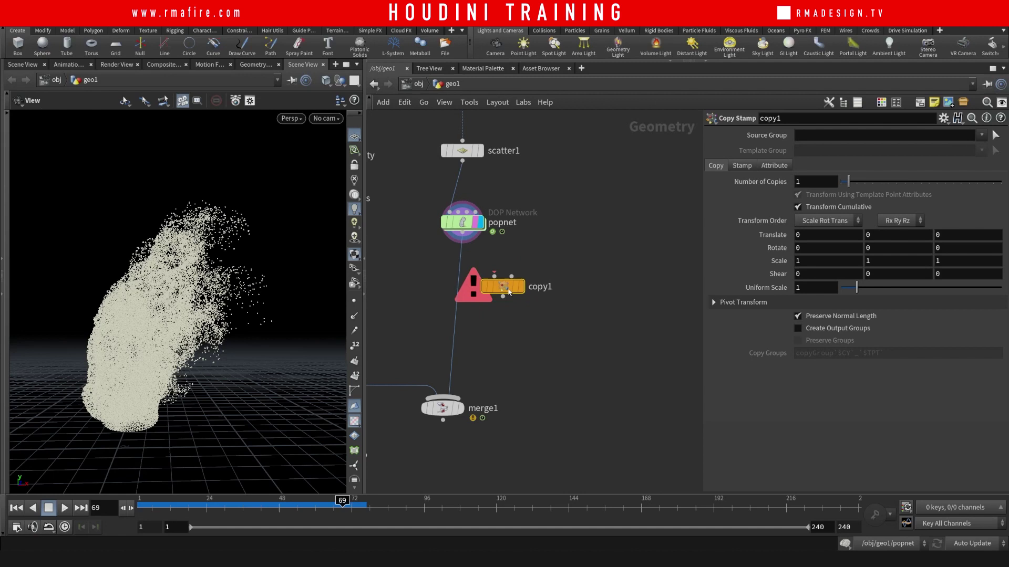
{"action": "left_click_drag", "start_coordinate": [503, 286], "coordinate": [578, 330]}
{"action": "key", "text": "Tab"}
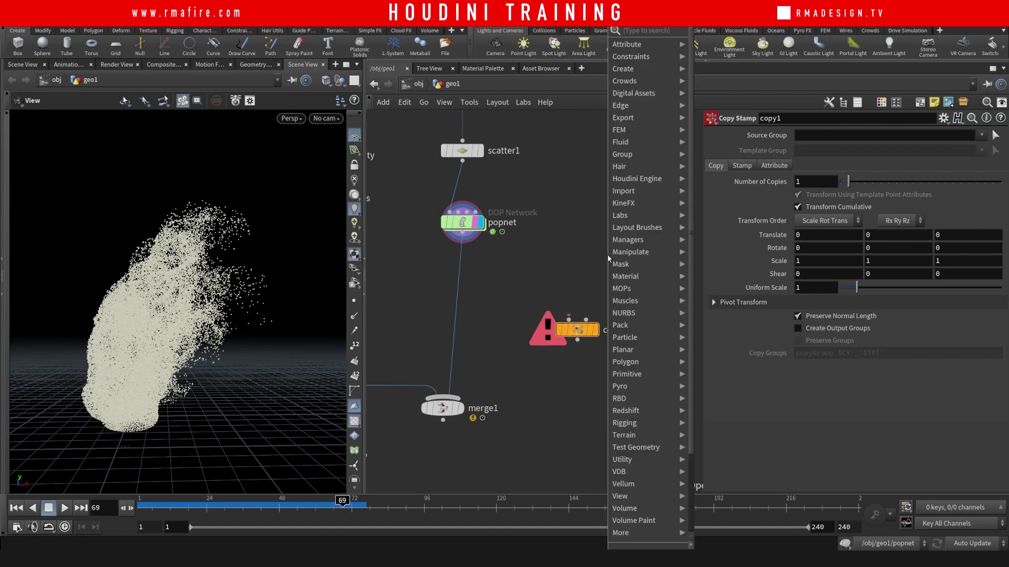
{"action": "type", "text": "attrans"}
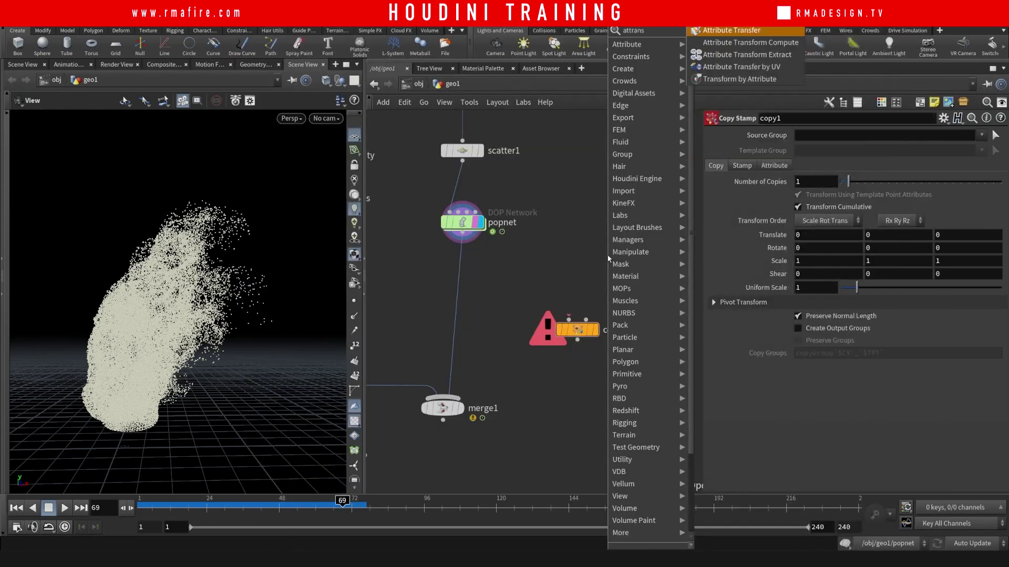
{"action": "key", "text": "Escape"}
- Add an Attribute Randomize node, feed it from popnet's output, and display it
{"action": "key", "text": "Tab"}
{"action": "type", "text": "attran"}
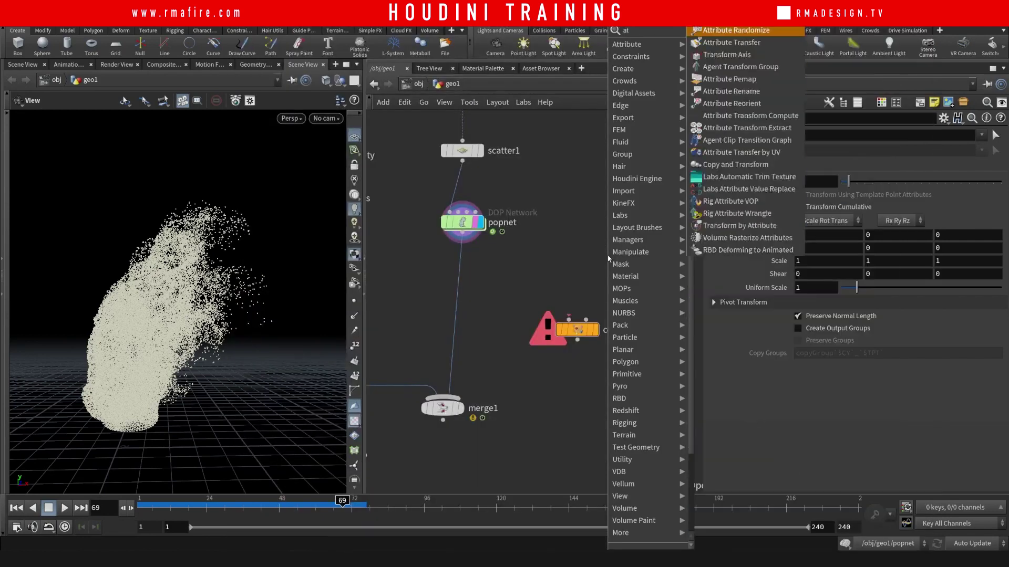
{"action": "key", "text": "Return"}
{"action": "left_click", "coordinate": [608, 259]}
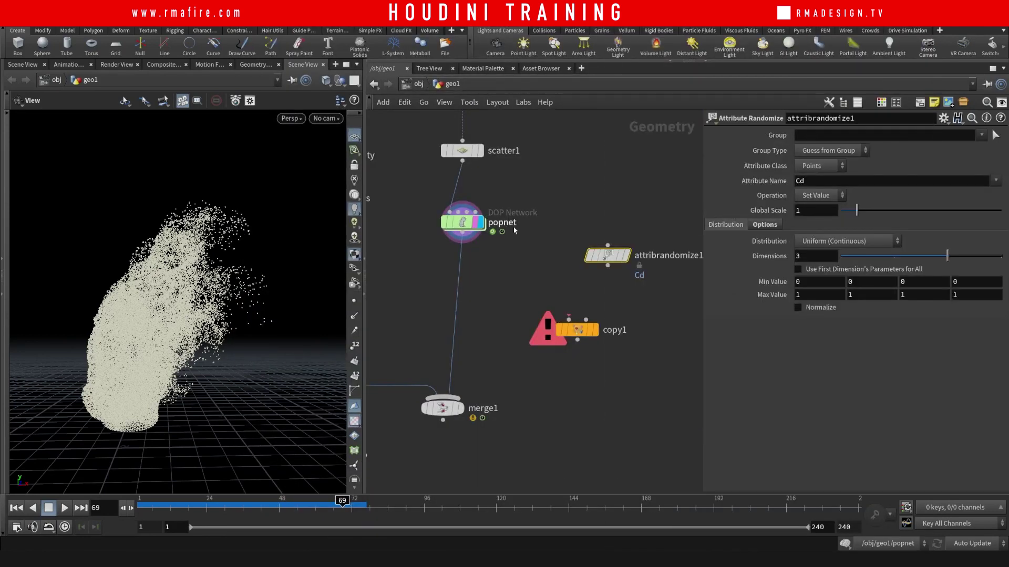
{"action": "left_click_drag", "start_coordinate": [497, 240], "coordinate": [609, 253]}
{"action": "left_click", "coordinate": [627, 256]}
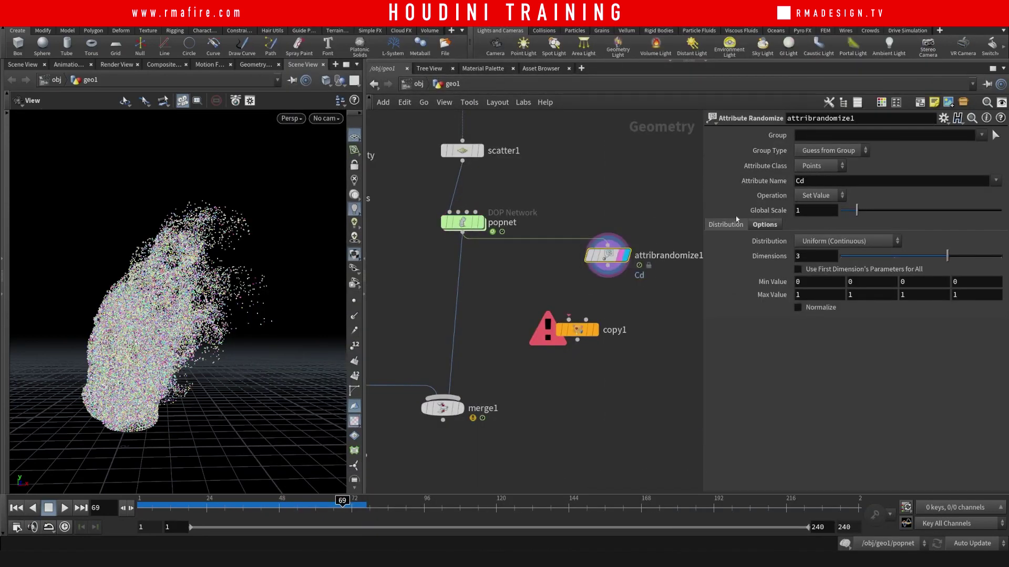
- Set attribrandomize1's attribute name to pscale
{"action": "type", "text": "psclae"}
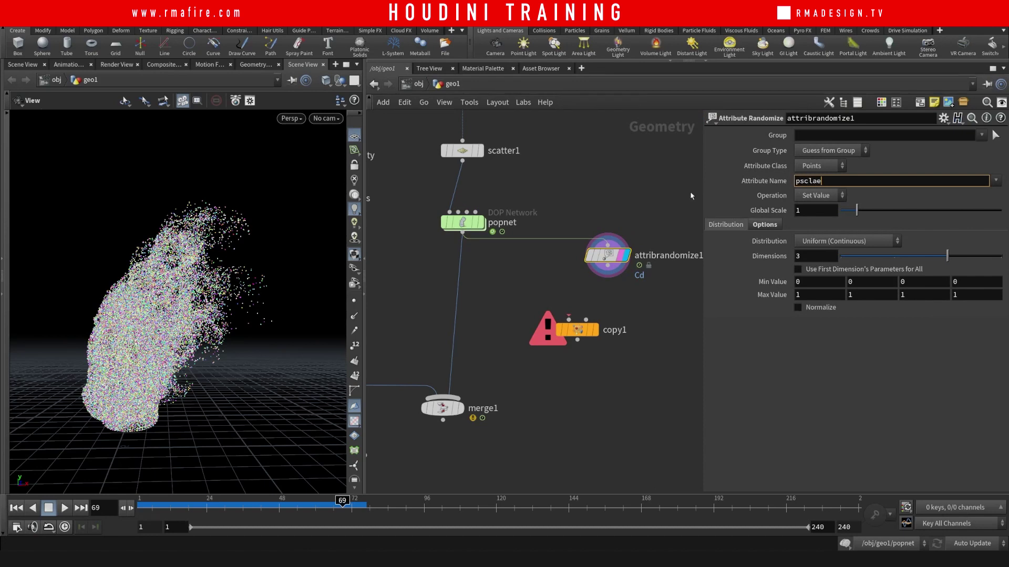
{"action": "key", "text": "Return"}
{"action": "left_click_drag", "start_coordinate": [827, 180], "coordinate": [778, 181]}
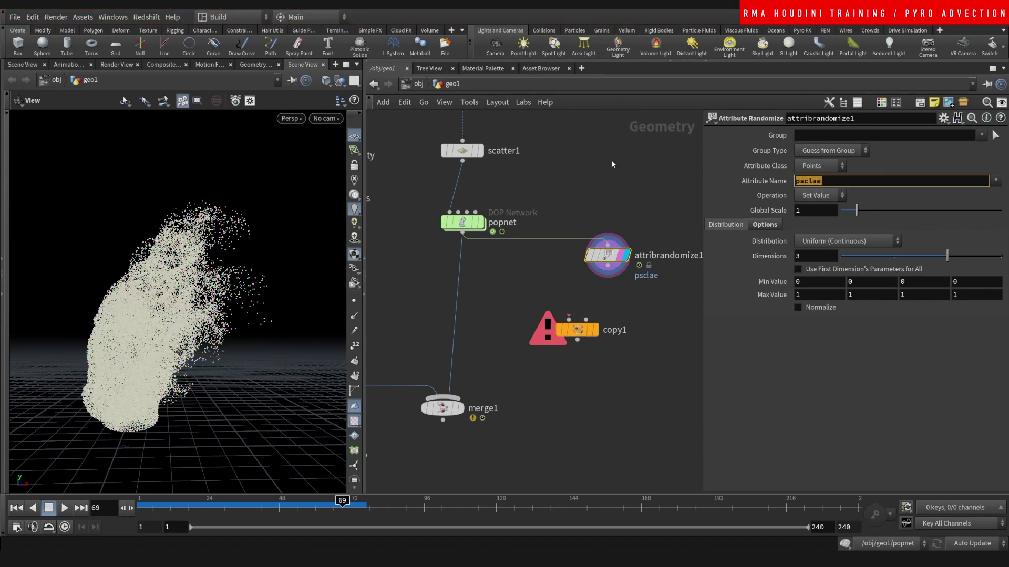
{"action": "type", "text": "pscale"}
{"action": "key", "text": "Return"}
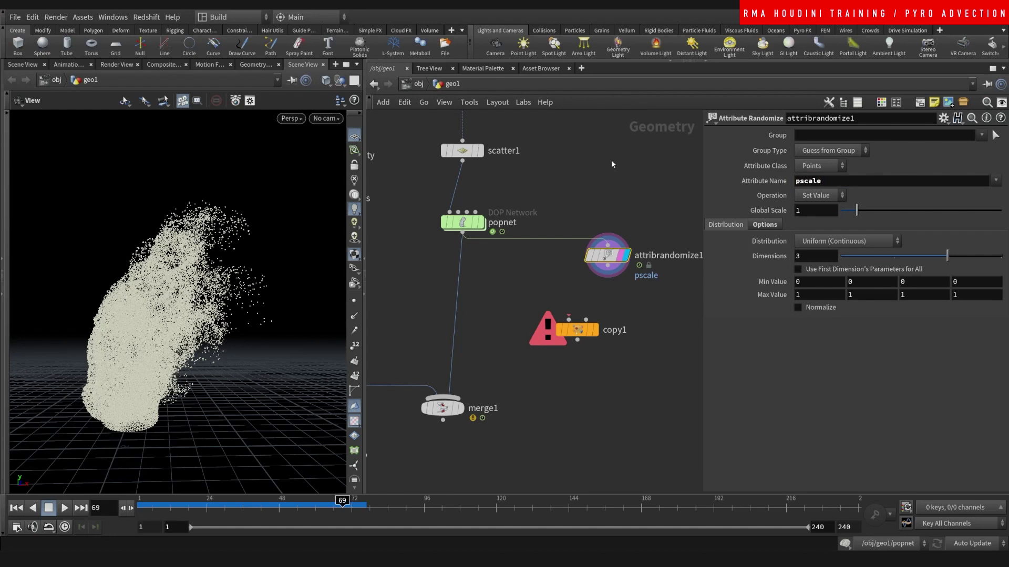
- Connect attribrandomize1 to copy1's second input and move copy1 down closer to merge1
{"action": "left_click", "coordinate": [607, 266]}
{"action": "left_click", "coordinate": [586, 318]}
{"action": "left_click_drag", "start_coordinate": [577, 330], "coordinate": [549, 357]}
- Add a Polygon Mesh Box node with axis divisions of 2, 2, 2 and connect it to copy1's first input
{"action": "left_click", "coordinate": [529, 292]}
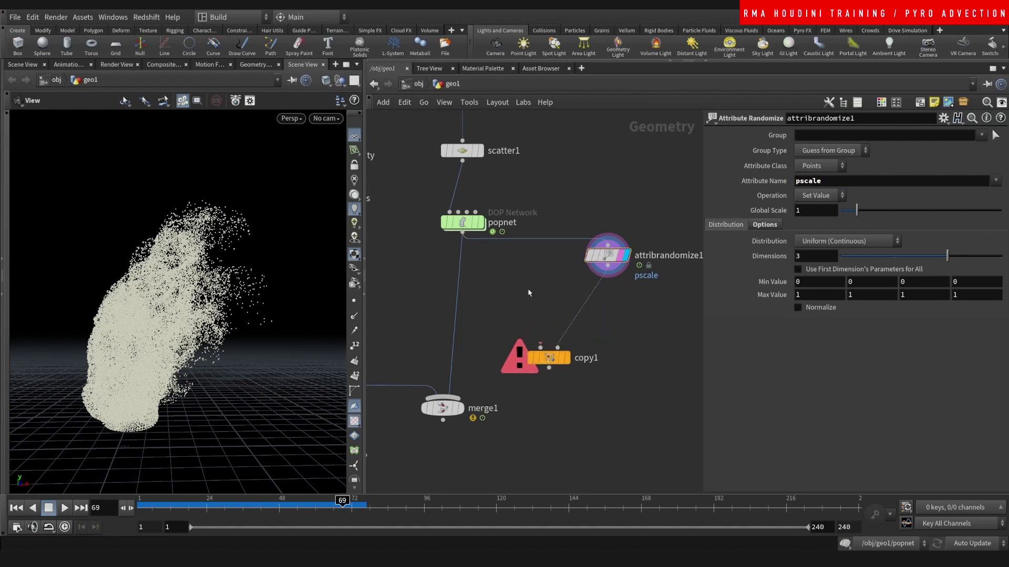
{"action": "key", "text": "Tab"}
{"action": "key", "text": "Escape"}
{"action": "key", "text": "Tab"}
{"action": "type", "text": "box"}
{"action": "key", "text": "Return"}
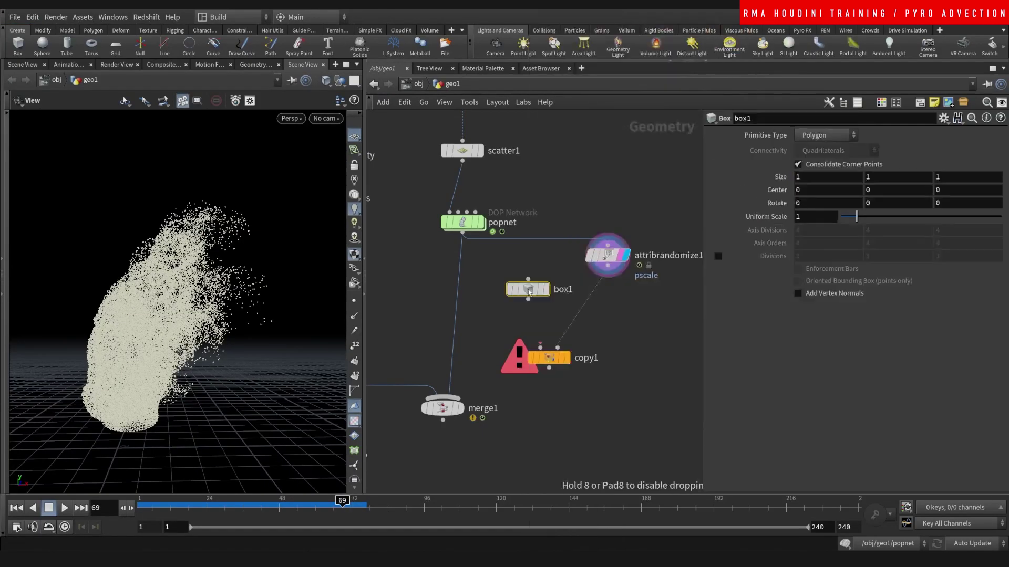
{"action": "left_click", "coordinate": [528, 290]}
{"action": "left_click_drag", "start_coordinate": [528, 300], "coordinate": [540, 347]}
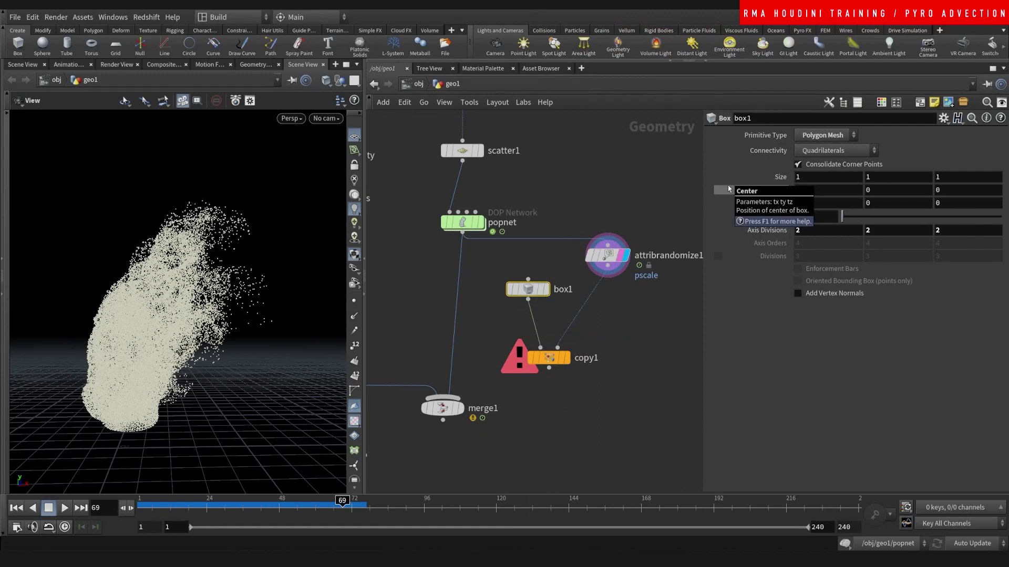
- Enable Stamp Inputs and Pack Geometry Before Copying on copy1 and display its result
{"action": "left_click", "coordinate": [585, 354]}
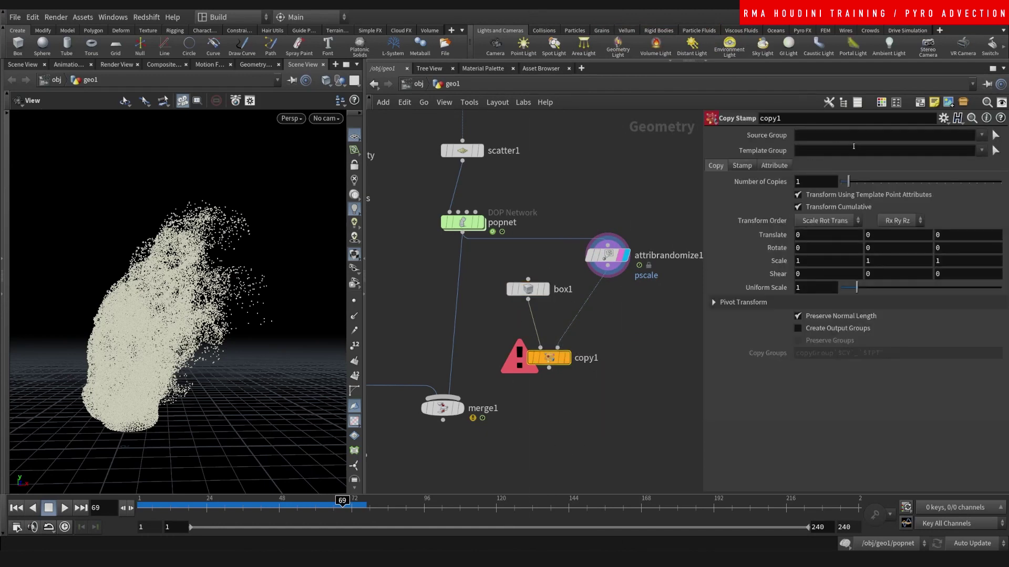
{"action": "left_click", "coordinate": [743, 166]}
{"action": "left_click", "coordinate": [567, 358]}
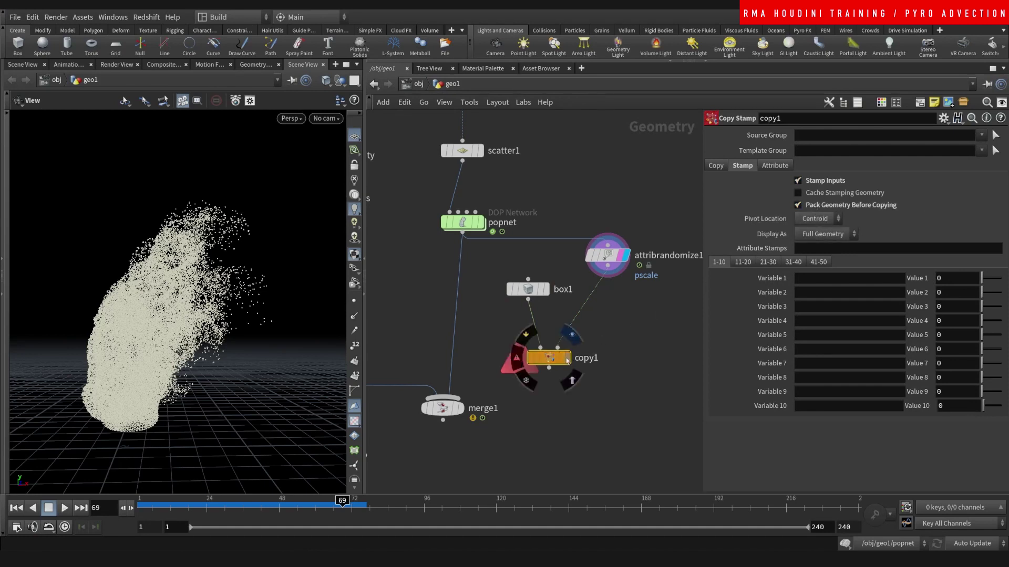
- Set attribrandomize1's Global Scale to .1
{"action": "middle_click_drag", "start_coordinate": [614, 359], "coordinate": [617, 326]}
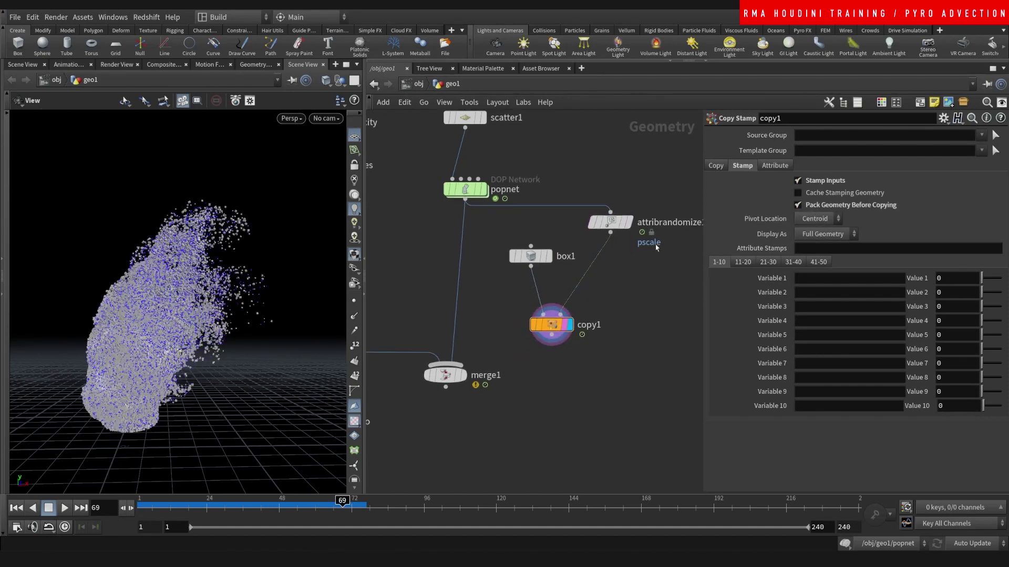
{"action": "left_click", "coordinate": [610, 221]}
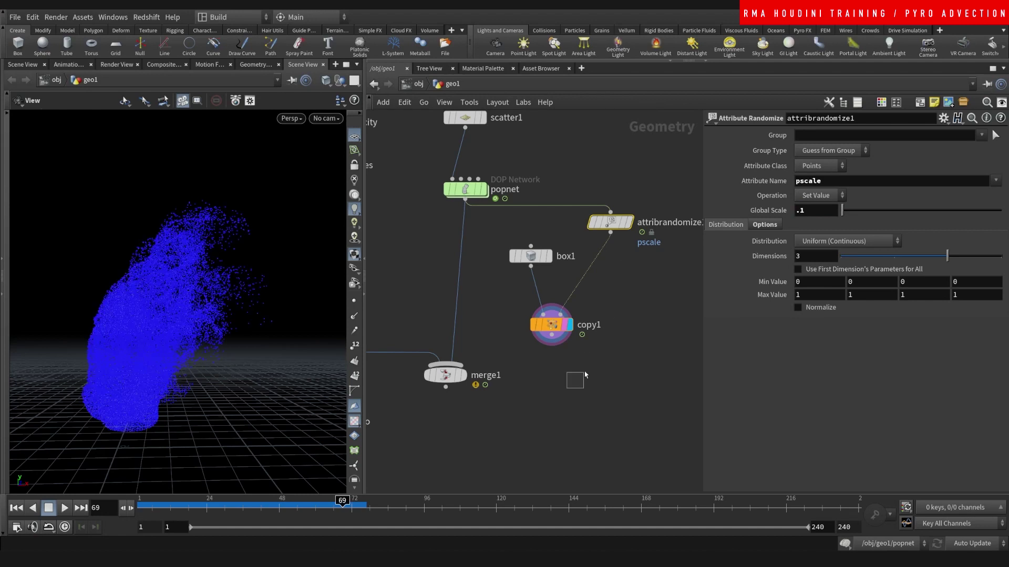
- Add a Null node directly below copy1, wired to its output, and display it to inspect the copied boxes
{"action": "scroll", "coordinate": [549, 376], "scroll_direction": "up", "scroll_amount": 2}
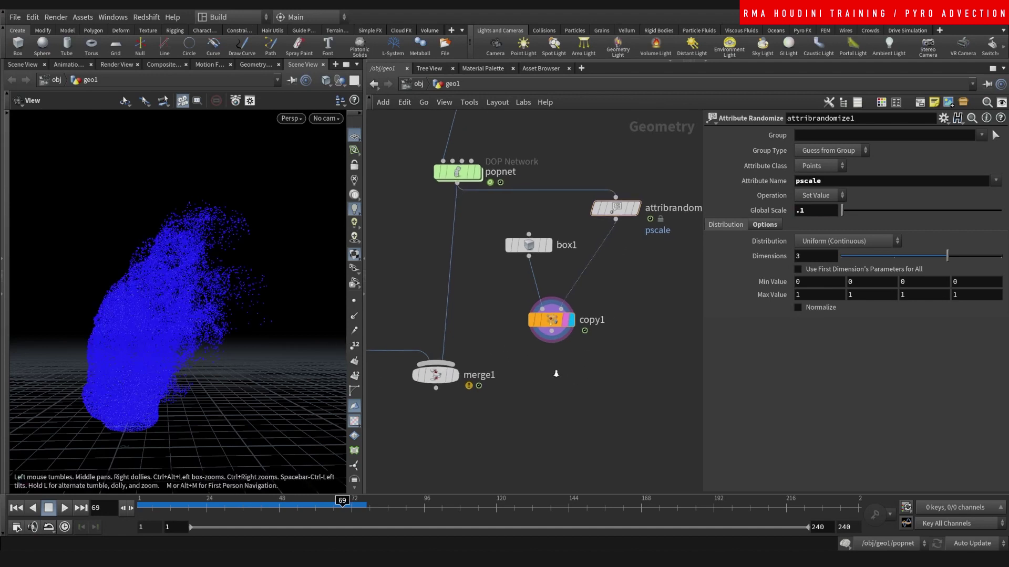
{"action": "key", "text": "Tab"}
{"action": "type", "text": "nul"}
{"action": "key", "text": "Return"}
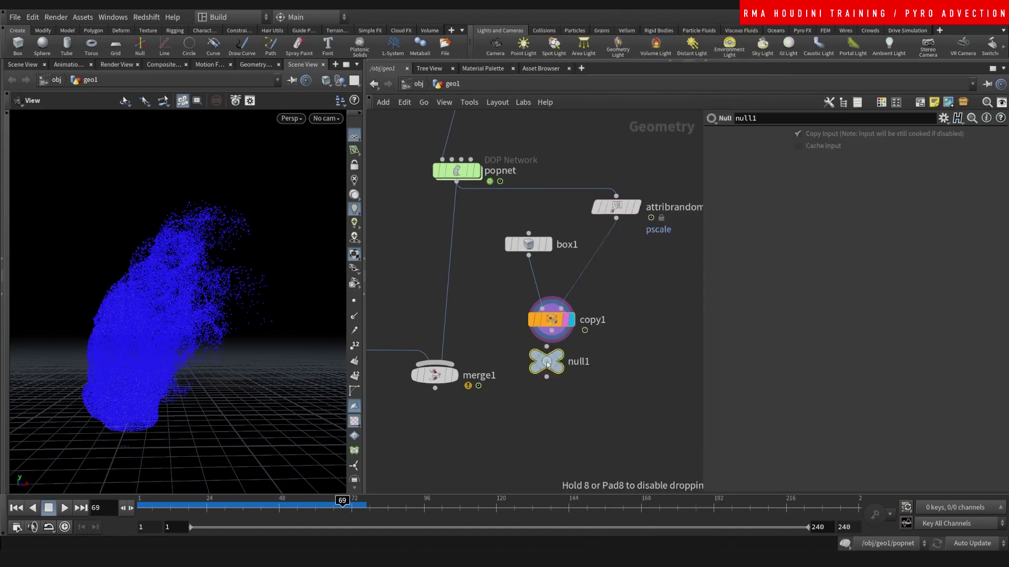
{"action": "left_click", "coordinate": [546, 362]}
{"action": "left_click", "coordinate": [561, 357]}
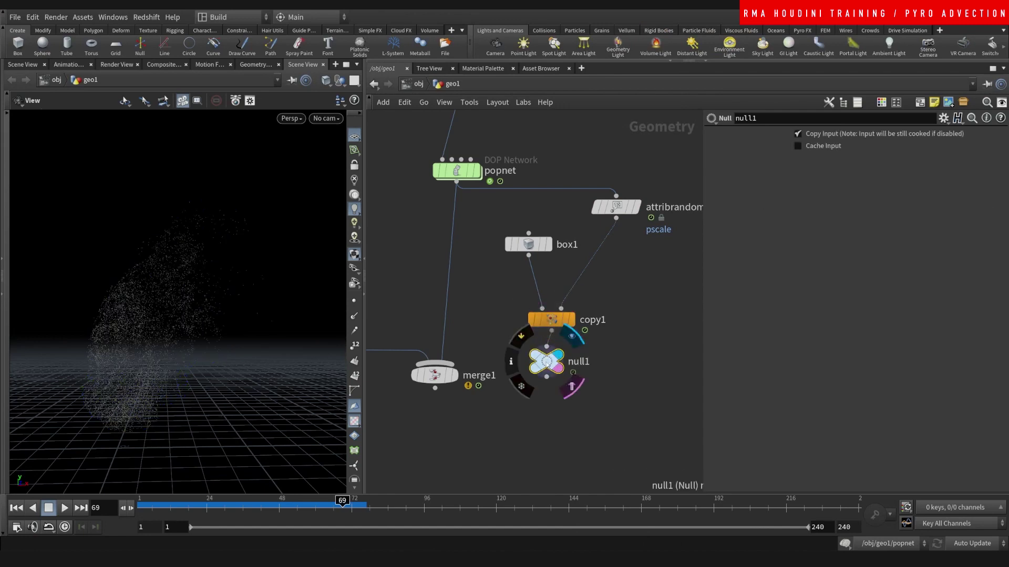
{"action": "left_click_drag", "start_coordinate": [547, 361], "coordinate": [552, 375]}
{"action": "right_click_drag", "start_coordinate": [160, 303], "coordinate": [268, 240]}
{"action": "left_click_drag", "start_coordinate": [268, 240], "coordinate": [289, 297]}
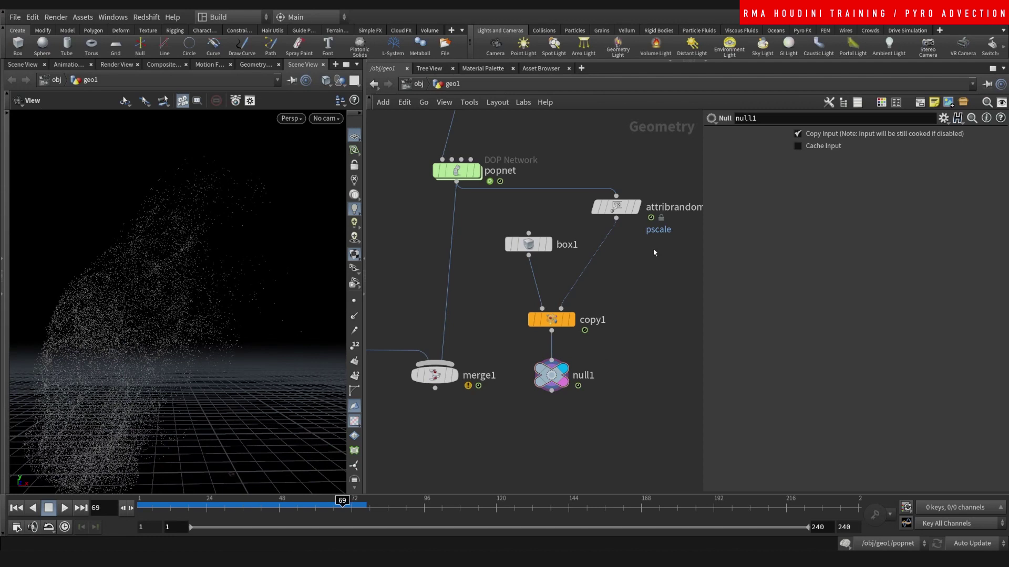
- Set attribrandomize1's Distribution to Custom Ramp and expand the ramp for editing
{"action": "left_click", "coordinate": [617, 207]}
{"action": "left_click", "coordinate": [857, 242]}
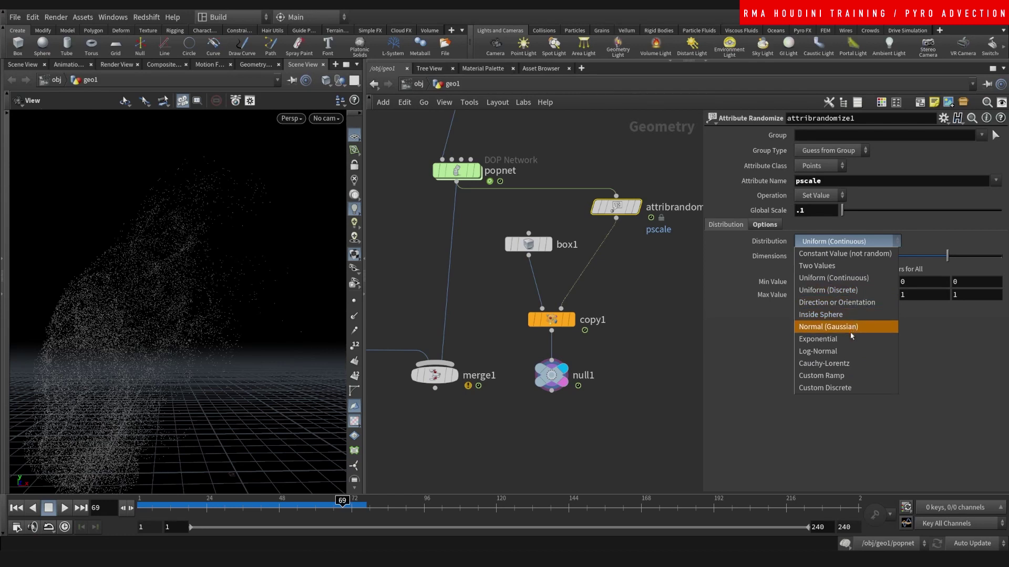
{"action": "left_click", "coordinate": [847, 375]}
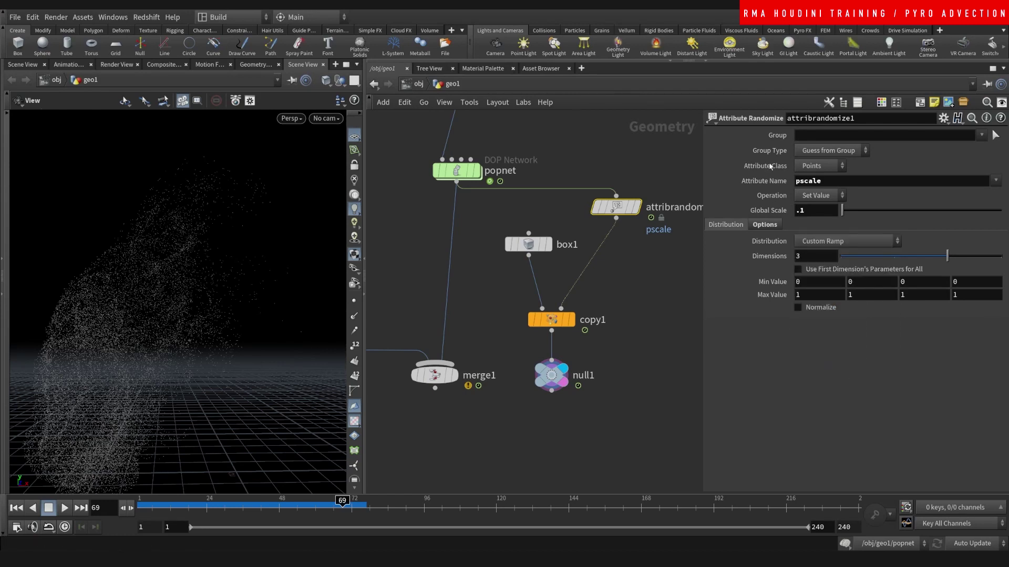
{"action": "left_click", "coordinate": [735, 330]}
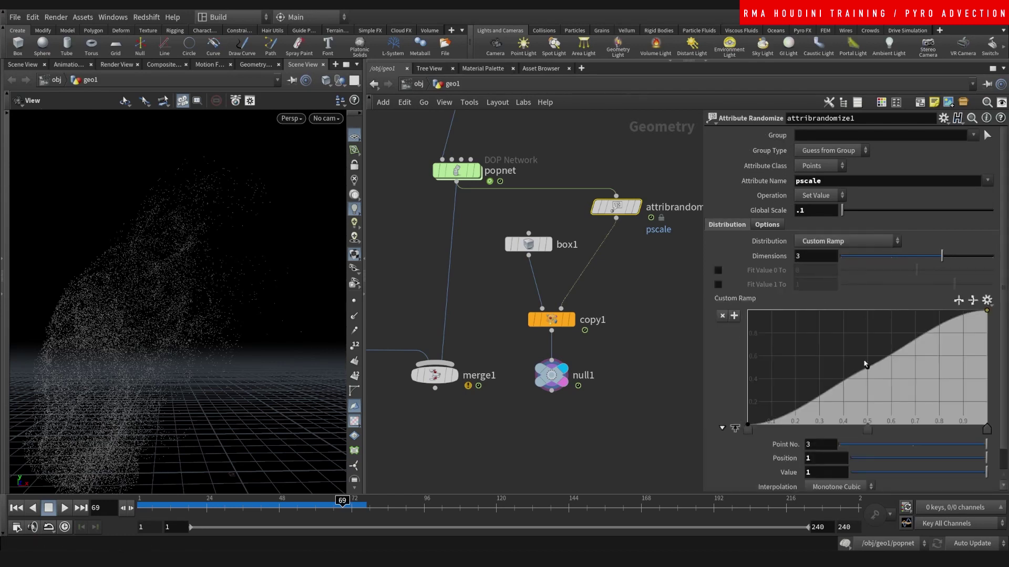
- Add ramp points at about 0.28 with value 0.52, 0.36 with 0.18, 0.70 with 1, and 0.81 with 0.32
{"action": "scroll", "coordinate": [974, 384], "scroll_direction": "down", "scroll_amount": 1}
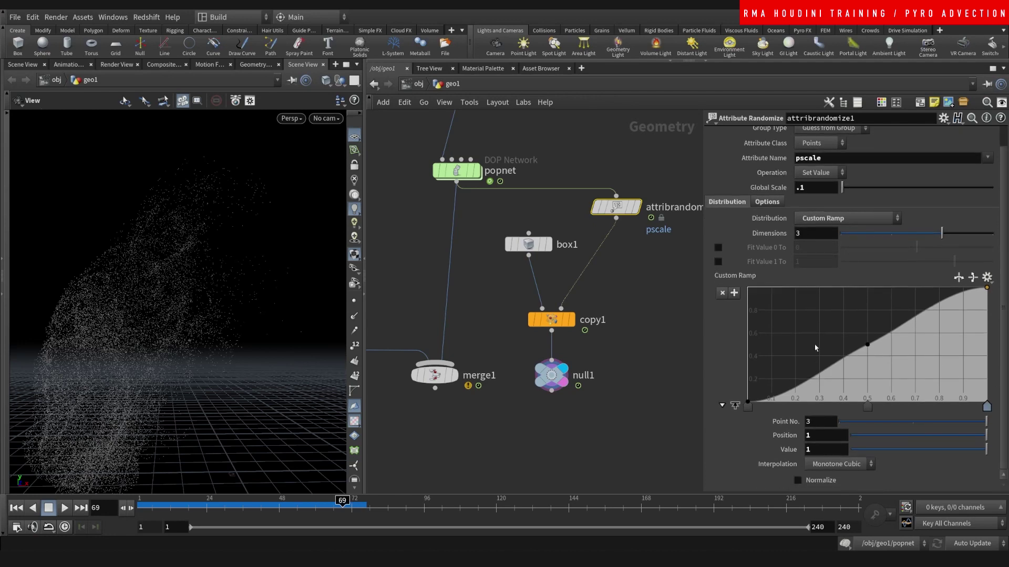
{"action": "left_click_drag", "start_coordinate": [817, 374], "coordinate": [815, 343]}
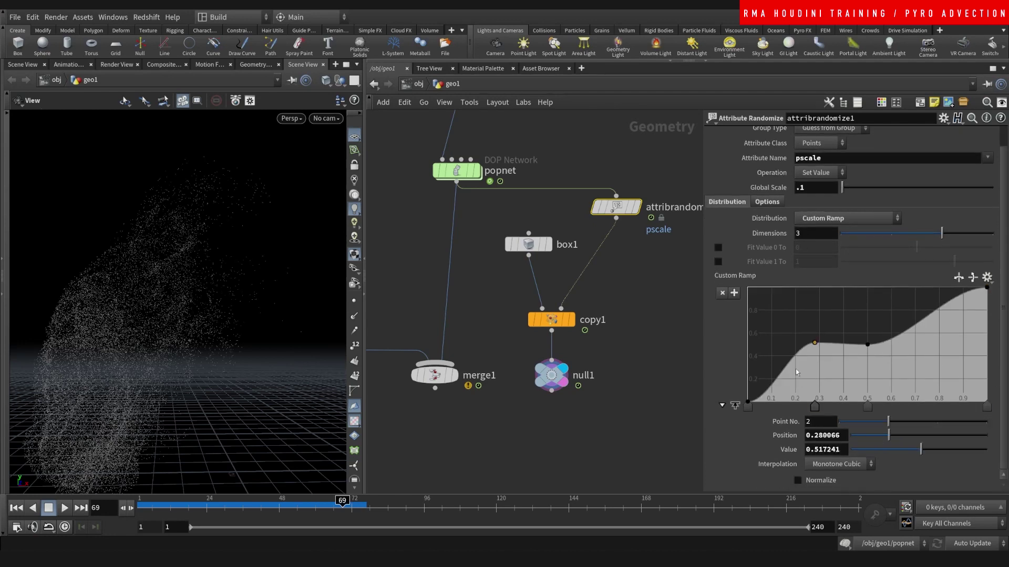
{"action": "left_click", "coordinate": [839, 345]}
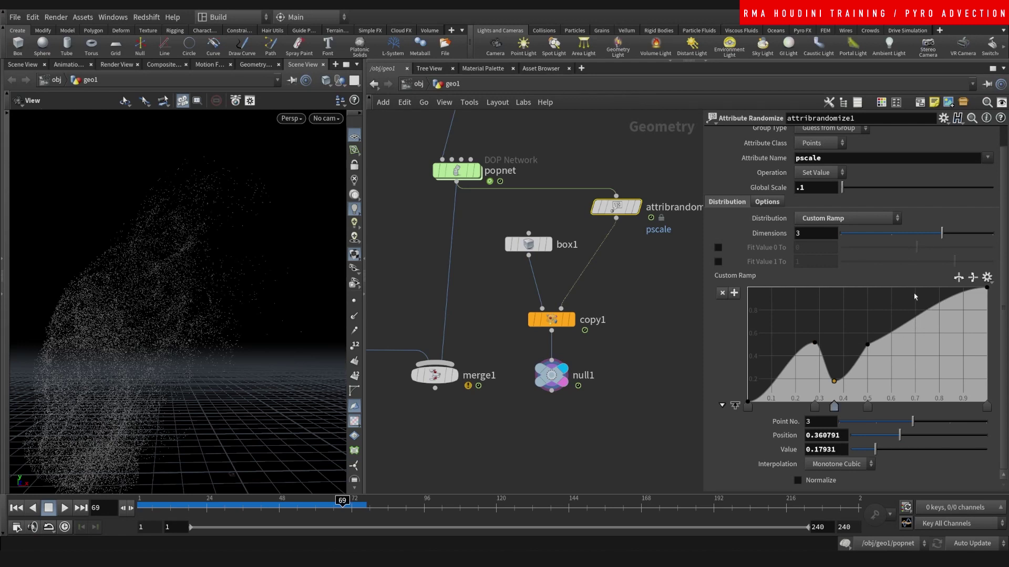
{"action": "left_click_drag", "start_coordinate": [913, 322], "coordinate": [914, 288]}
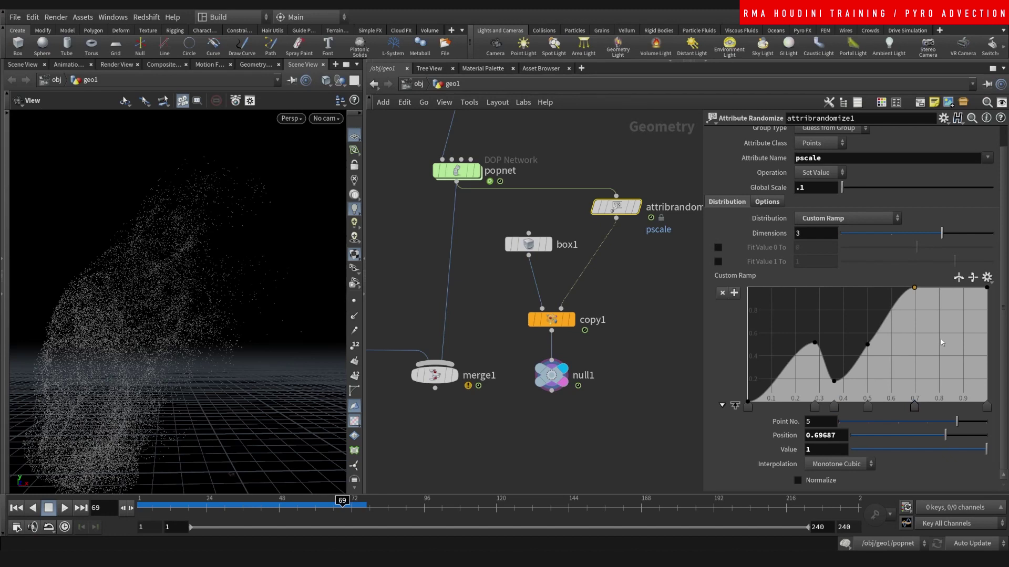
{"action": "left_click_drag", "start_coordinate": [948, 289], "coordinate": [946, 340]}
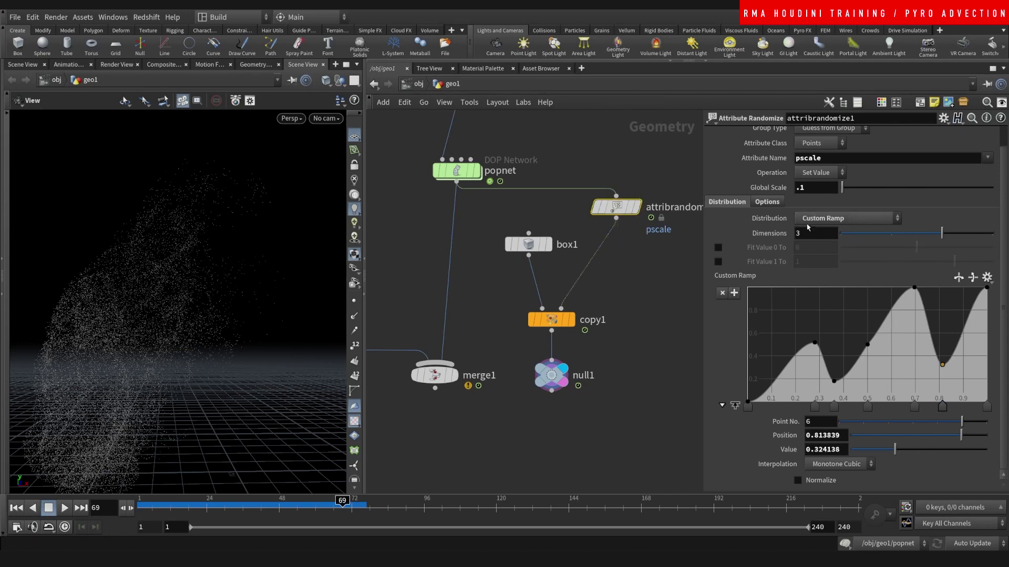
- Set attribrandomize1's Global Scale to .3
{"action": "left_click", "coordinate": [802, 188]}
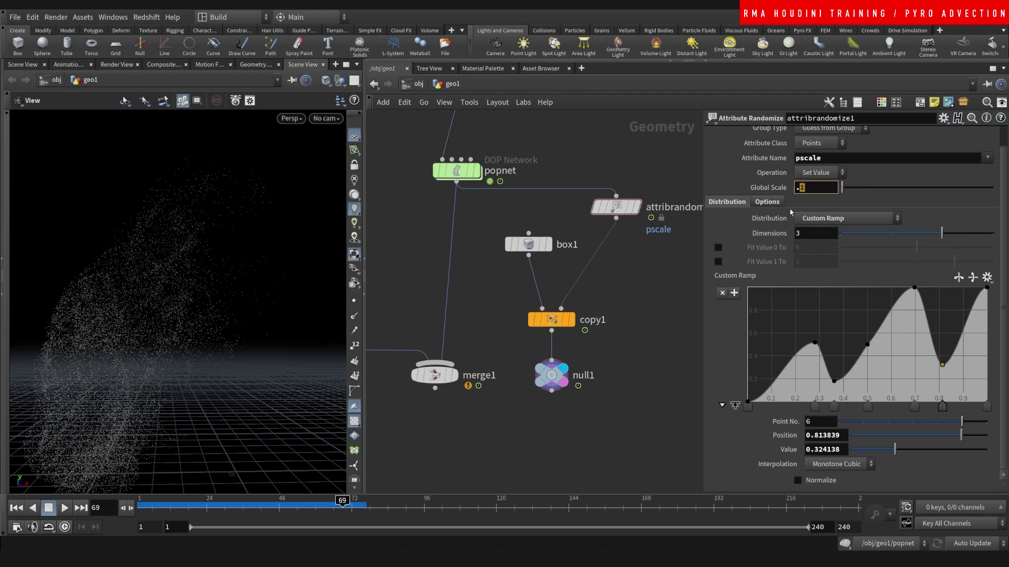
{"action": "type", "text": "3"}
{"action": "key", "text": "Return"}
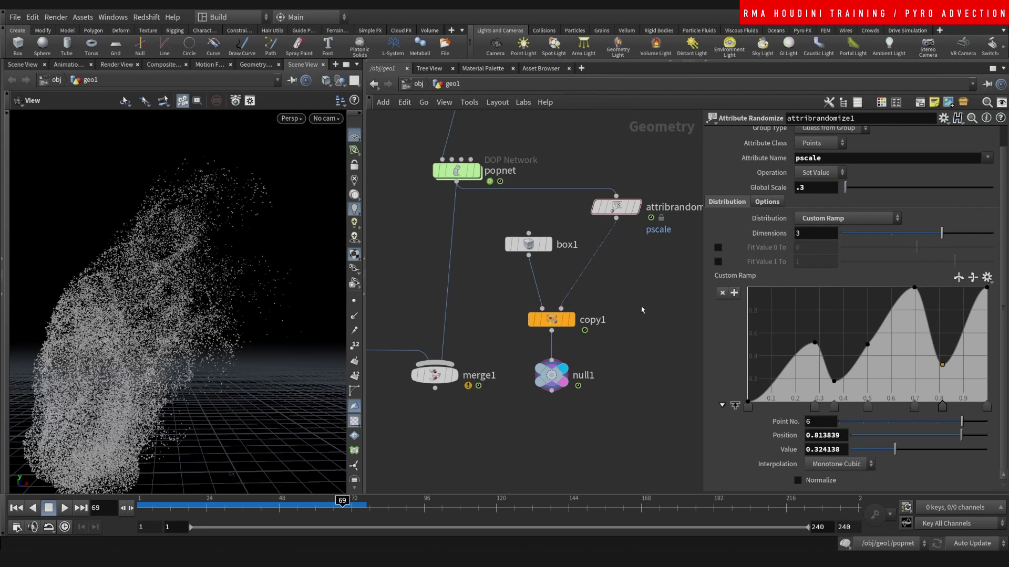
{"action": "mouse_move", "coordinate": [237, 282]}
{"action": "right_mouse_down"}
{"action": "mouse_move", "coordinate": [191, 324]}
{"action": "mouse_move", "coordinate": [223, 277]}
{"action": "mouse_move", "coordinate": [243, 274]}
{"action": "right_mouse_up"}
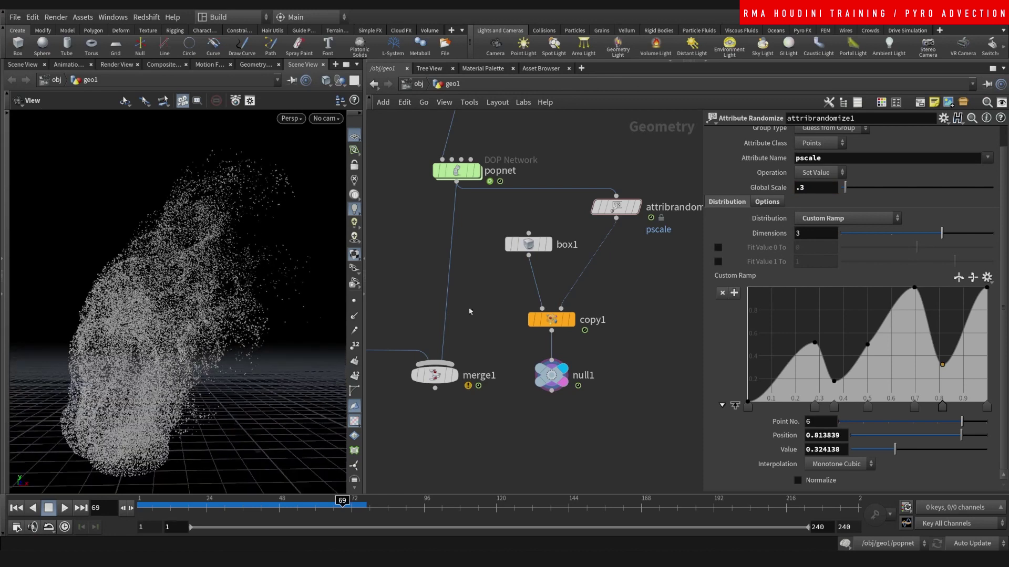
- Rewire merge1's popnet input to come from null1, and display merge1
{"action": "middle_click_drag", "start_coordinate": [519, 413], "coordinate": [543, 369]}
{"action": "left_click_drag", "start_coordinate": [468, 297], "coordinate": [573, 347]}
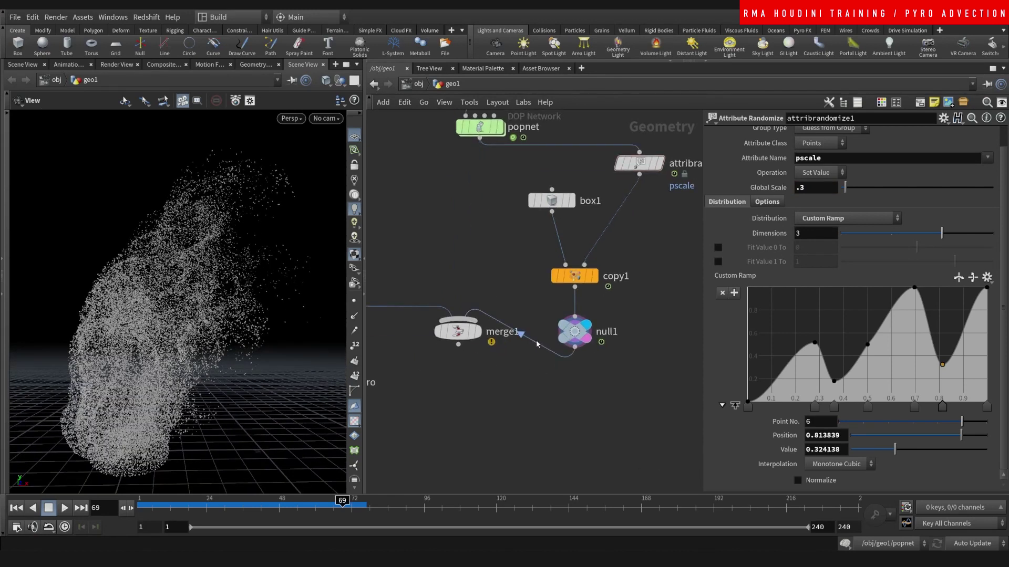
{"action": "left_click", "coordinate": [474, 333]}
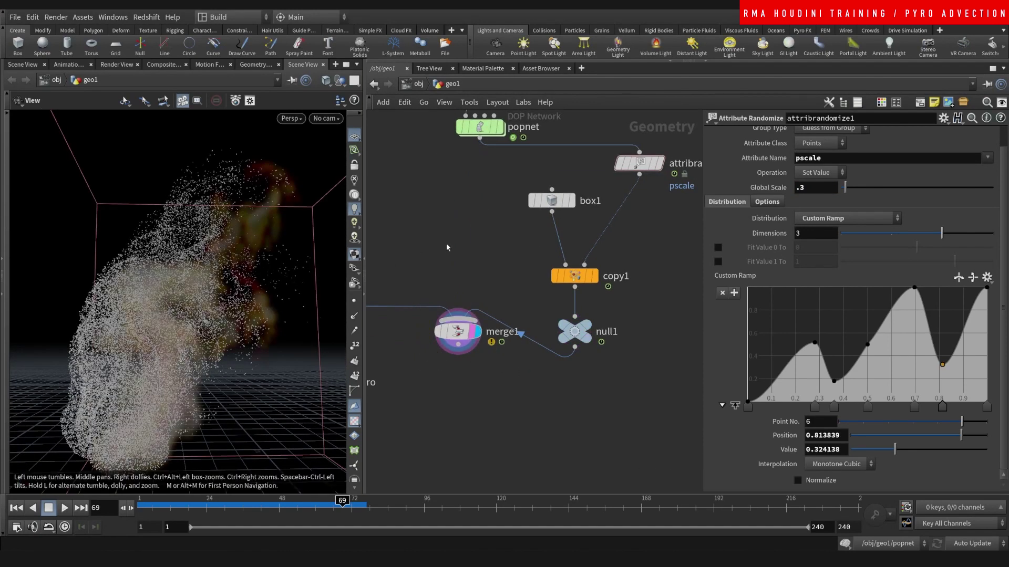
- Examine the merged smoke and copied boxes from several angles at different frames, ending on frame 67
{"action": "scroll", "coordinate": [446, 243], "scroll_direction": "down", "scroll_amount": 2}
{"action": "middle_click_drag", "start_coordinate": [446, 243], "coordinate": [472, 275]}
{"action": "scroll", "coordinate": [496, 275], "scroll_direction": "down", "scroll_amount": 1}
{"action": "scroll", "coordinate": [473, 276], "scroll_direction": "up", "scroll_amount": 2}
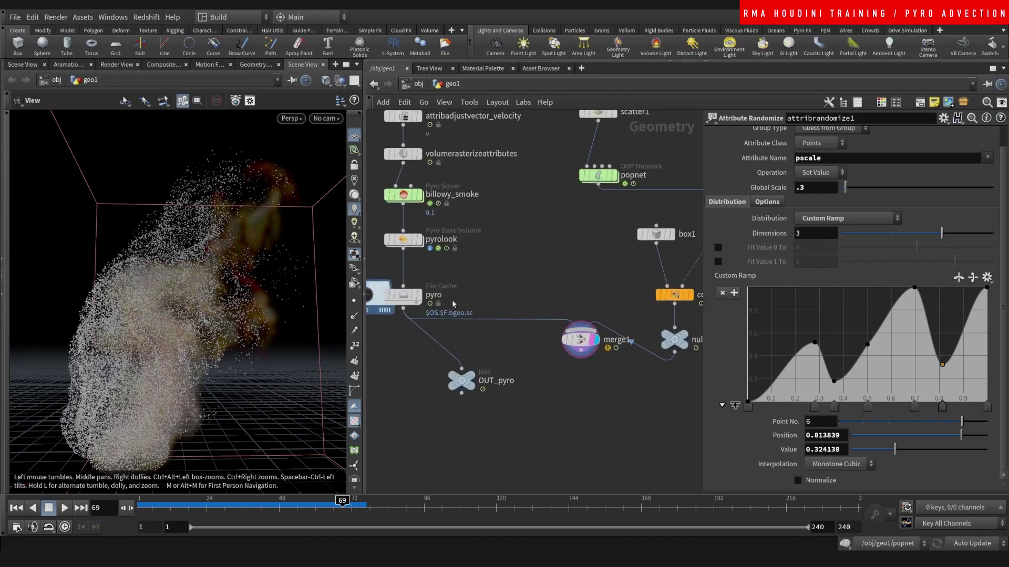
{"action": "left_click_drag", "start_coordinate": [218, 306], "coordinate": [177, 339]}
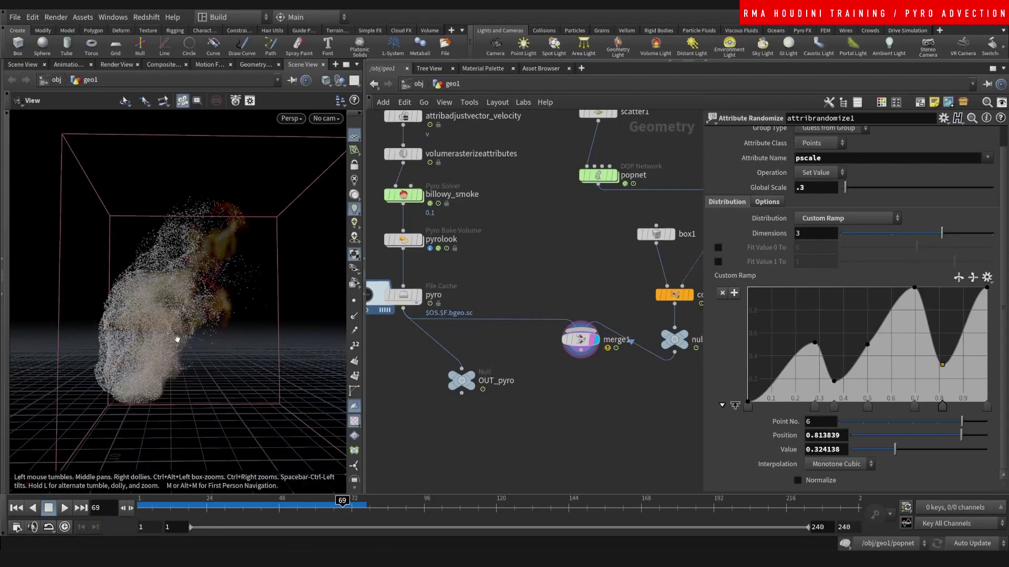
{"action": "right_click_drag", "start_coordinate": [177, 339], "coordinate": [205, 310]}
{"action": "left_click_drag", "start_coordinate": [205, 310], "coordinate": [197, 295]}
{"action": "middle_click_drag", "start_coordinate": [208, 290], "coordinate": [206, 328]}
{"action": "left_click_drag", "start_coordinate": [302, 504], "coordinate": [272, 505]}
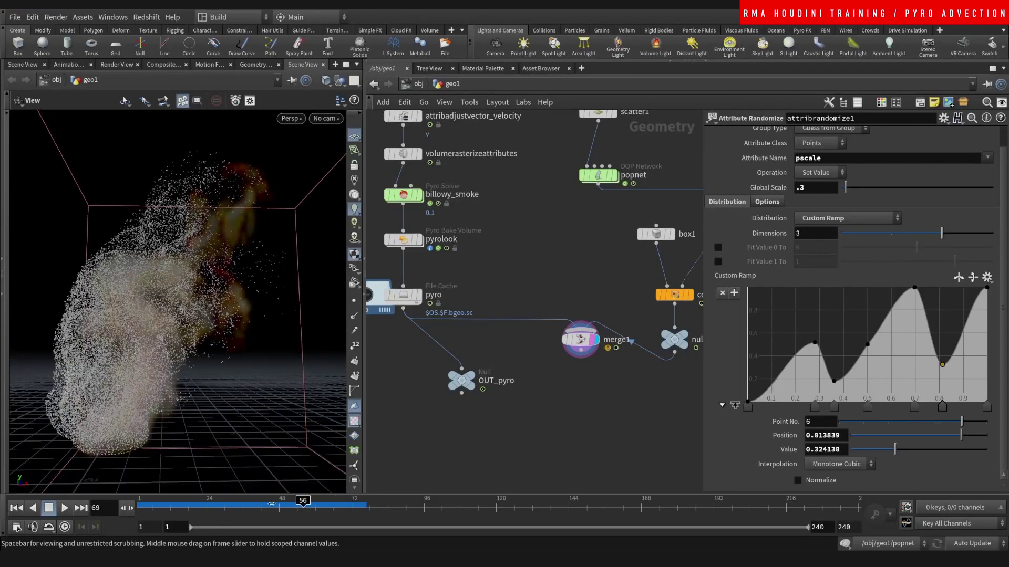
{"action": "left_click", "coordinate": [248, 506]}
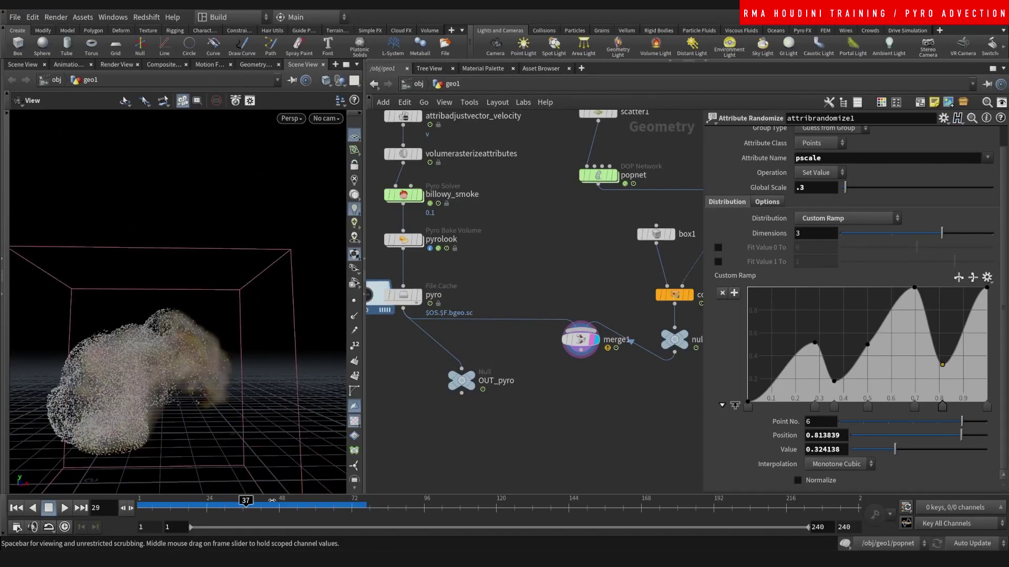
{"action": "left_click", "coordinate": [294, 499]}
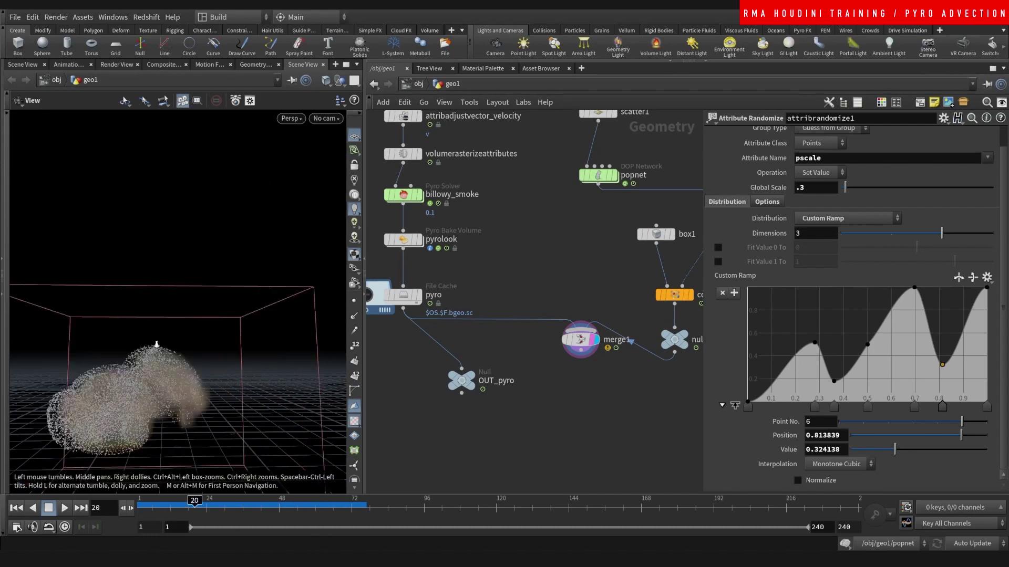
{"action": "right_click_drag", "start_coordinate": [157, 345], "coordinate": [165, 421]}
{"action": "left_click", "coordinate": [336, 502]}
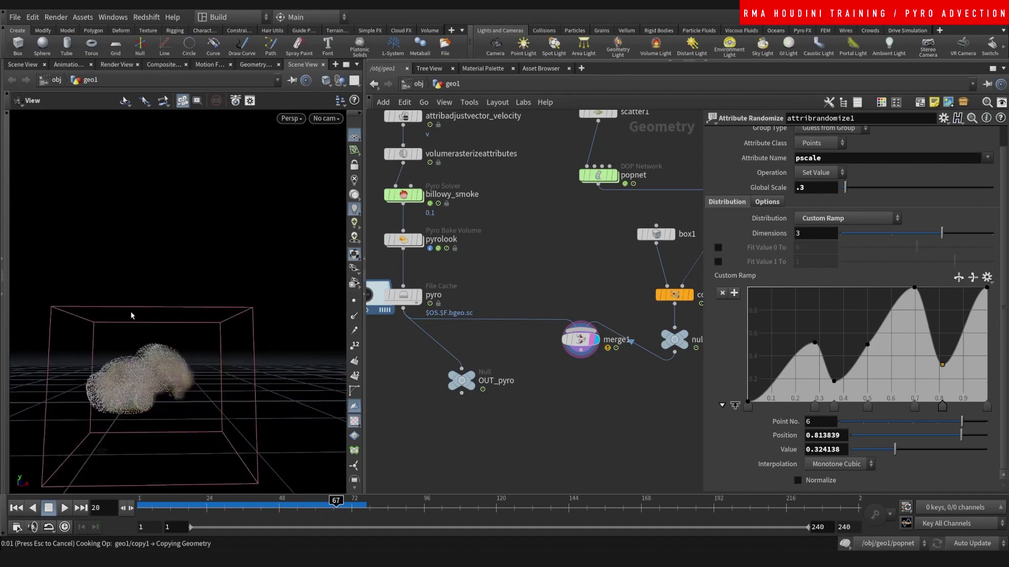
{"action": "right_click_drag", "start_coordinate": [126, 325], "coordinate": [156, 332]}
{"action": "left_click_drag", "start_coordinate": [167, 353], "coordinate": [174, 351]}
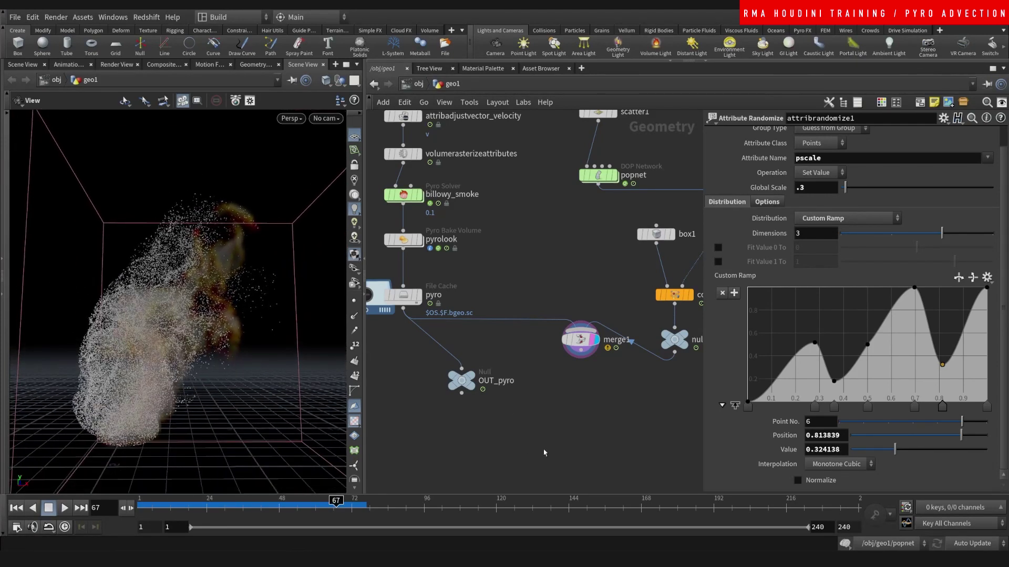